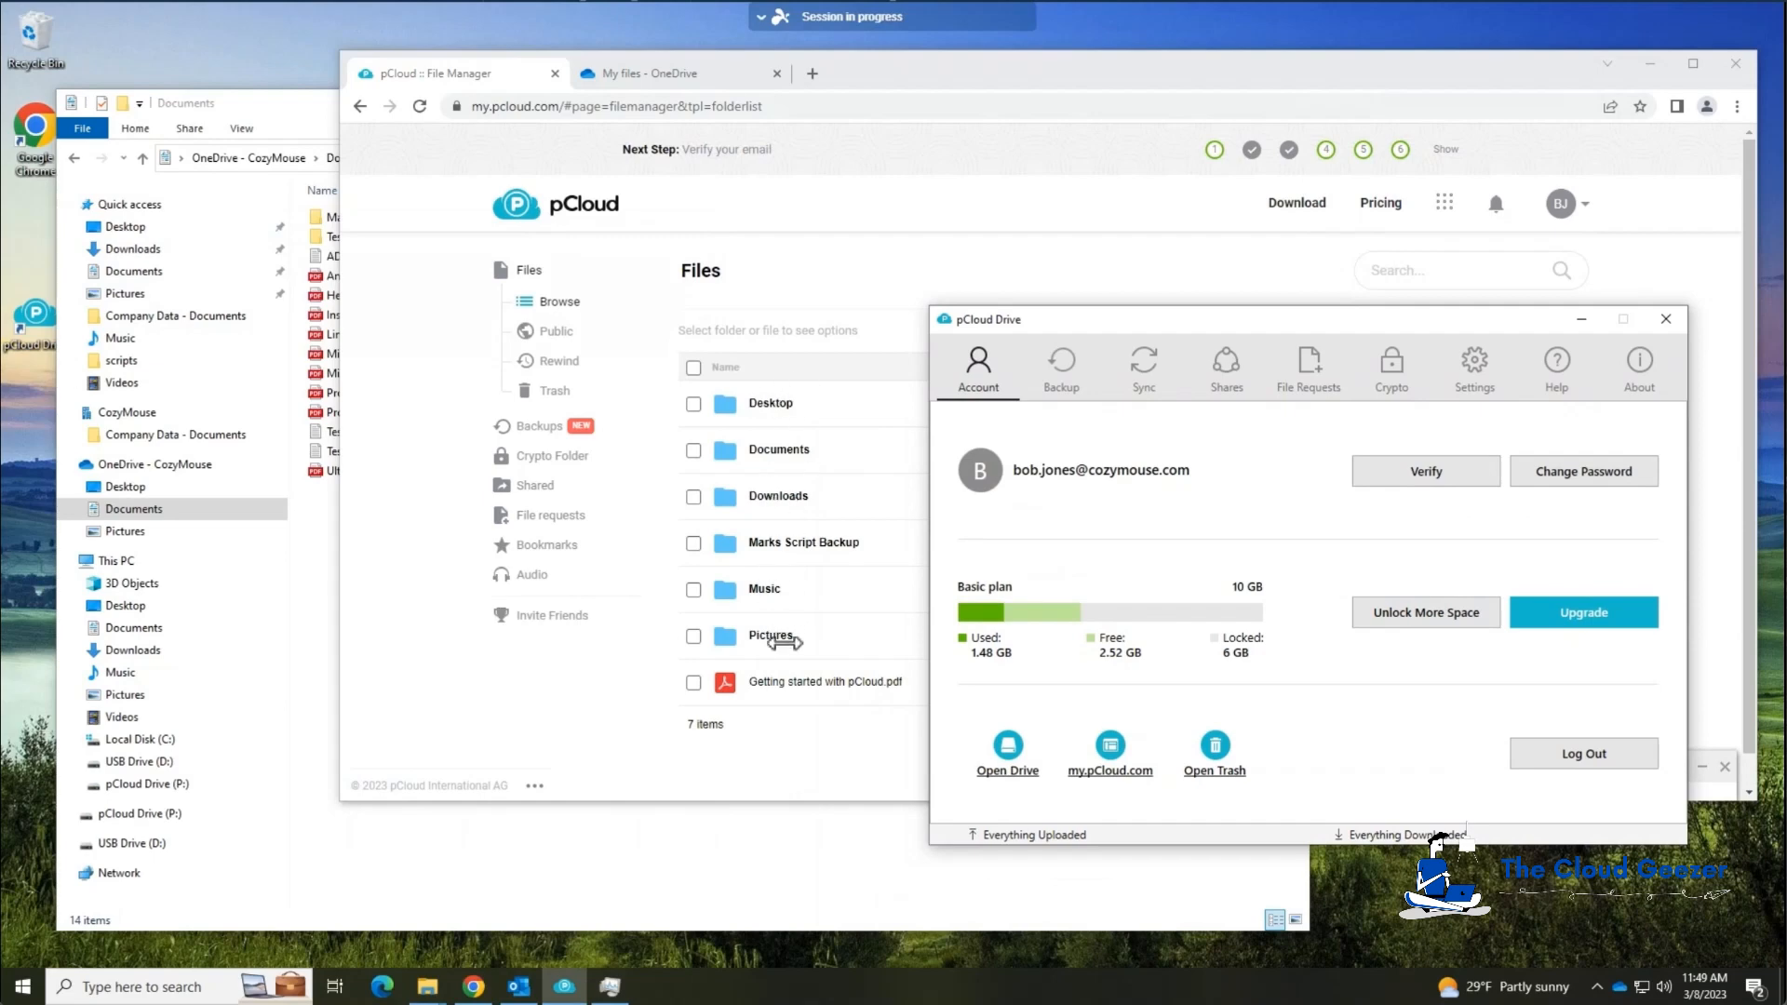
# Review the root folders in the OneDrive and pCloud web views, selecting Documents in each to check the available commands.
pyautogui.click(671, 75)
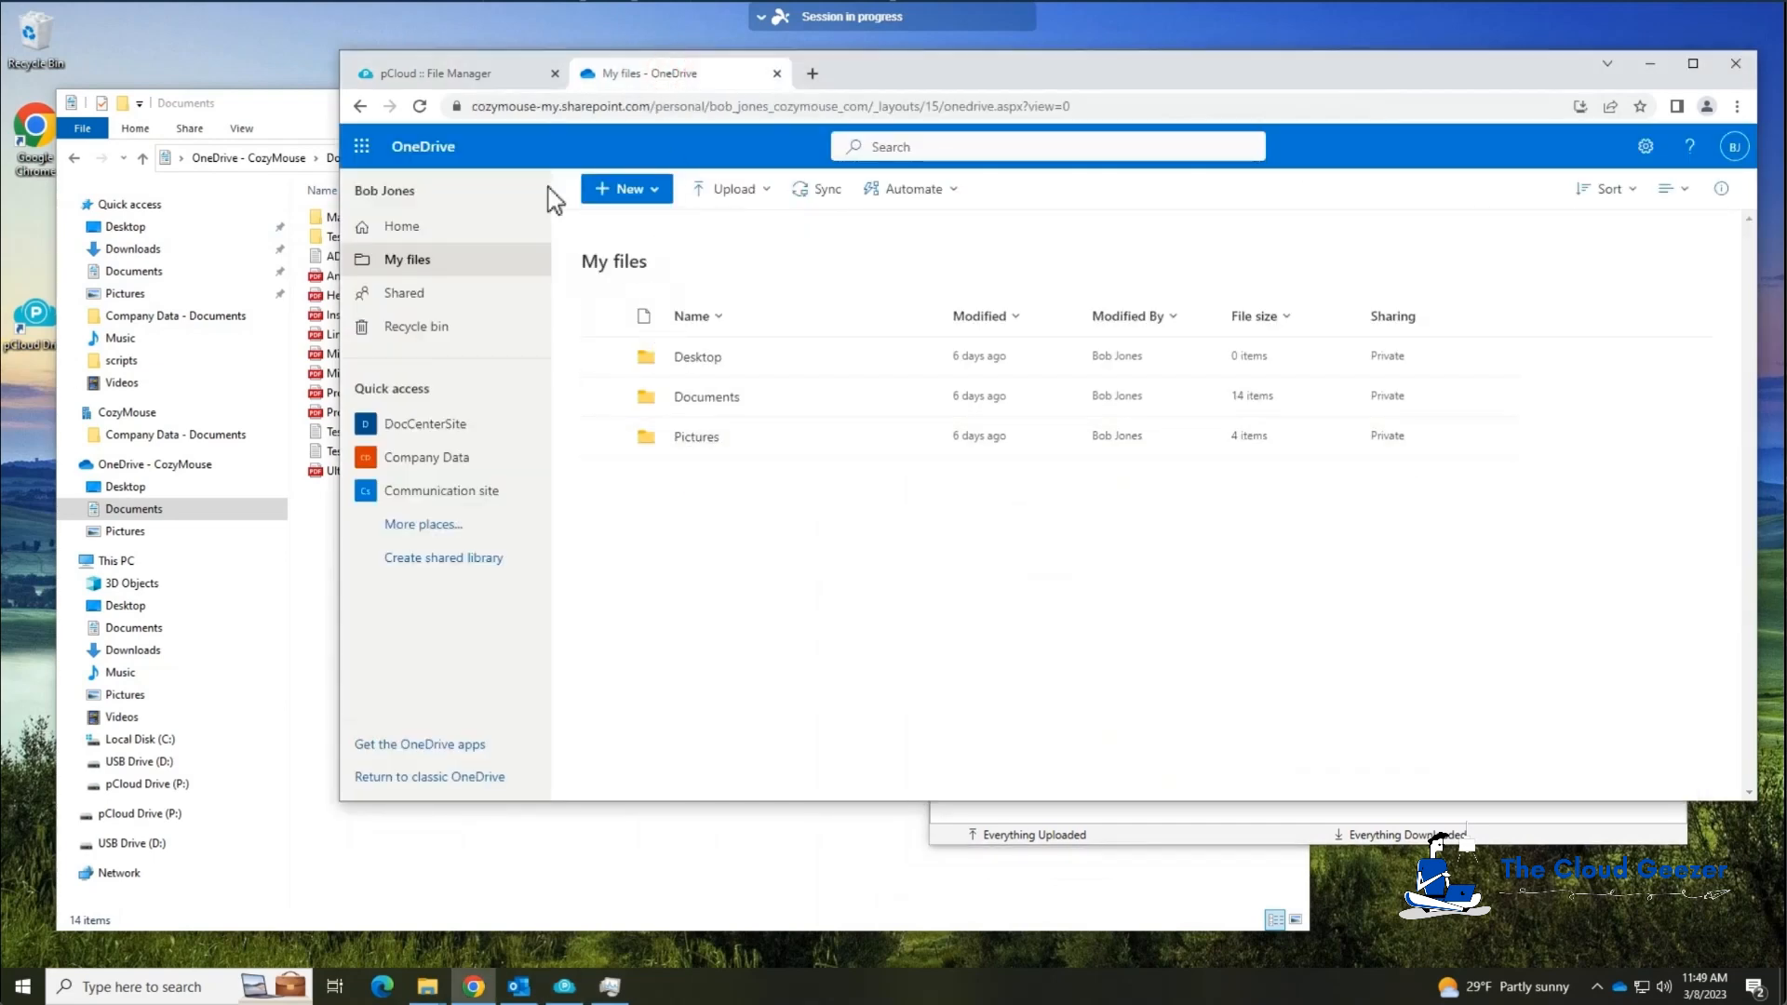
pyautogui.click(467, 73)
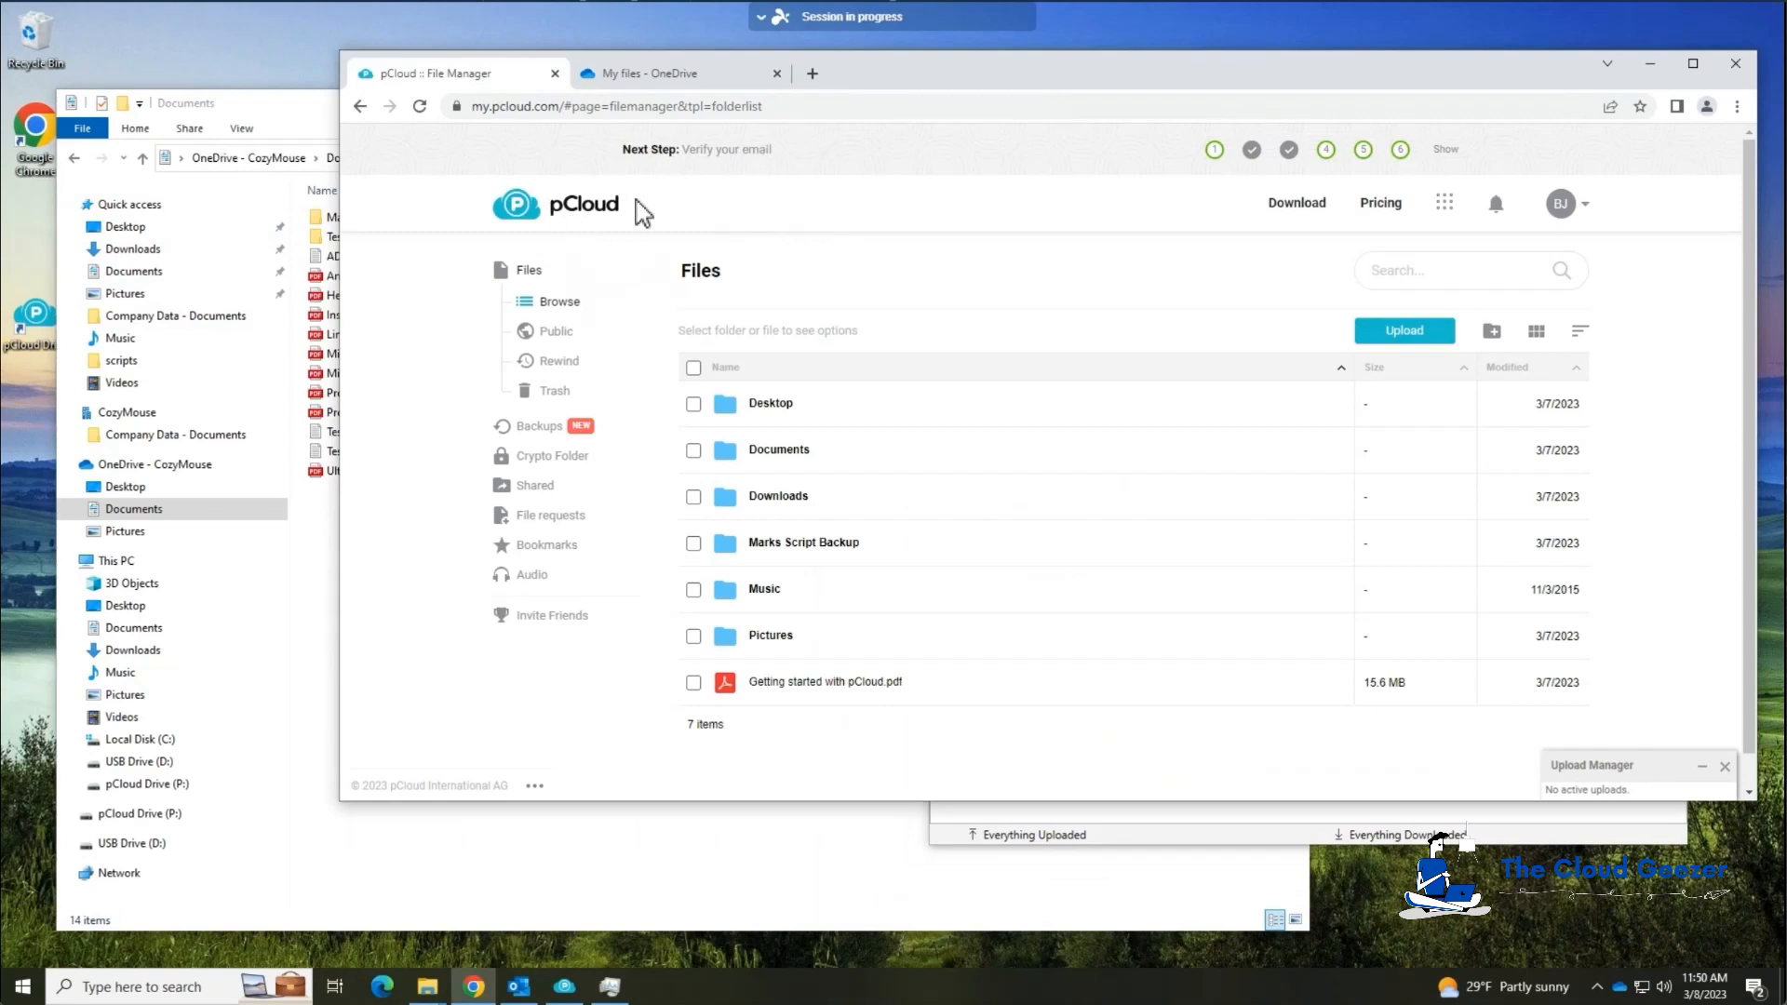
pyautogui.click(693, 452)
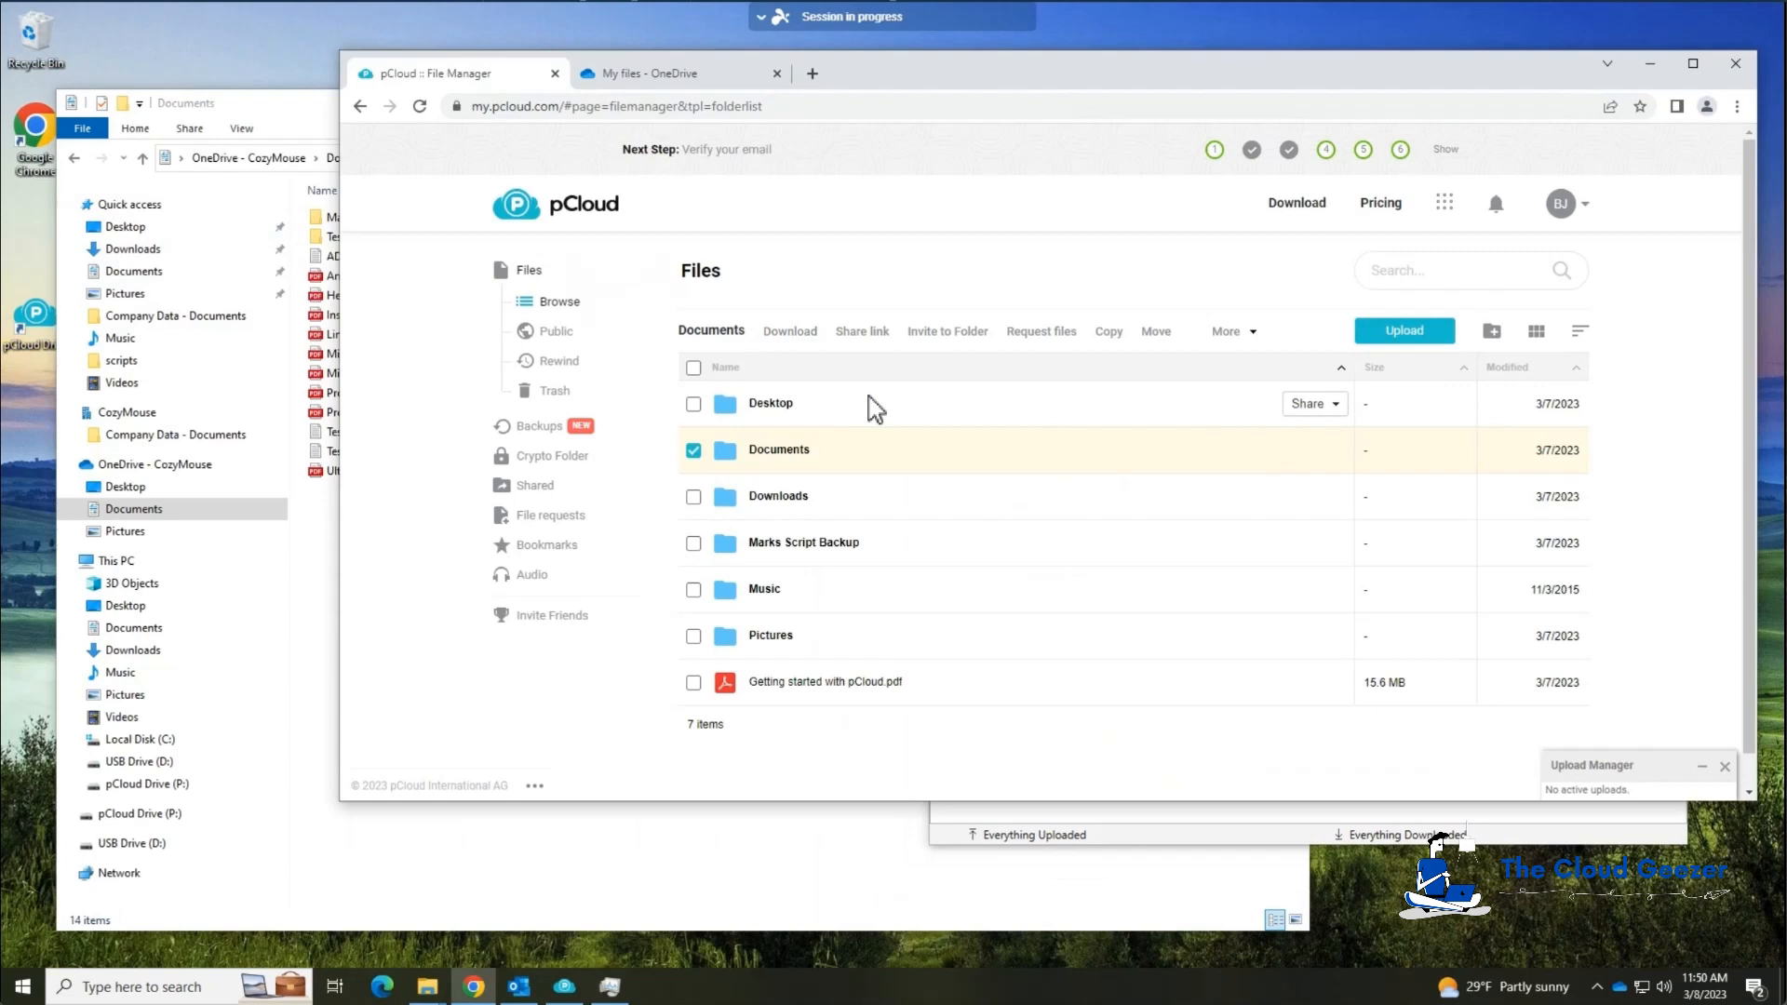
pyautogui.click(679, 75)
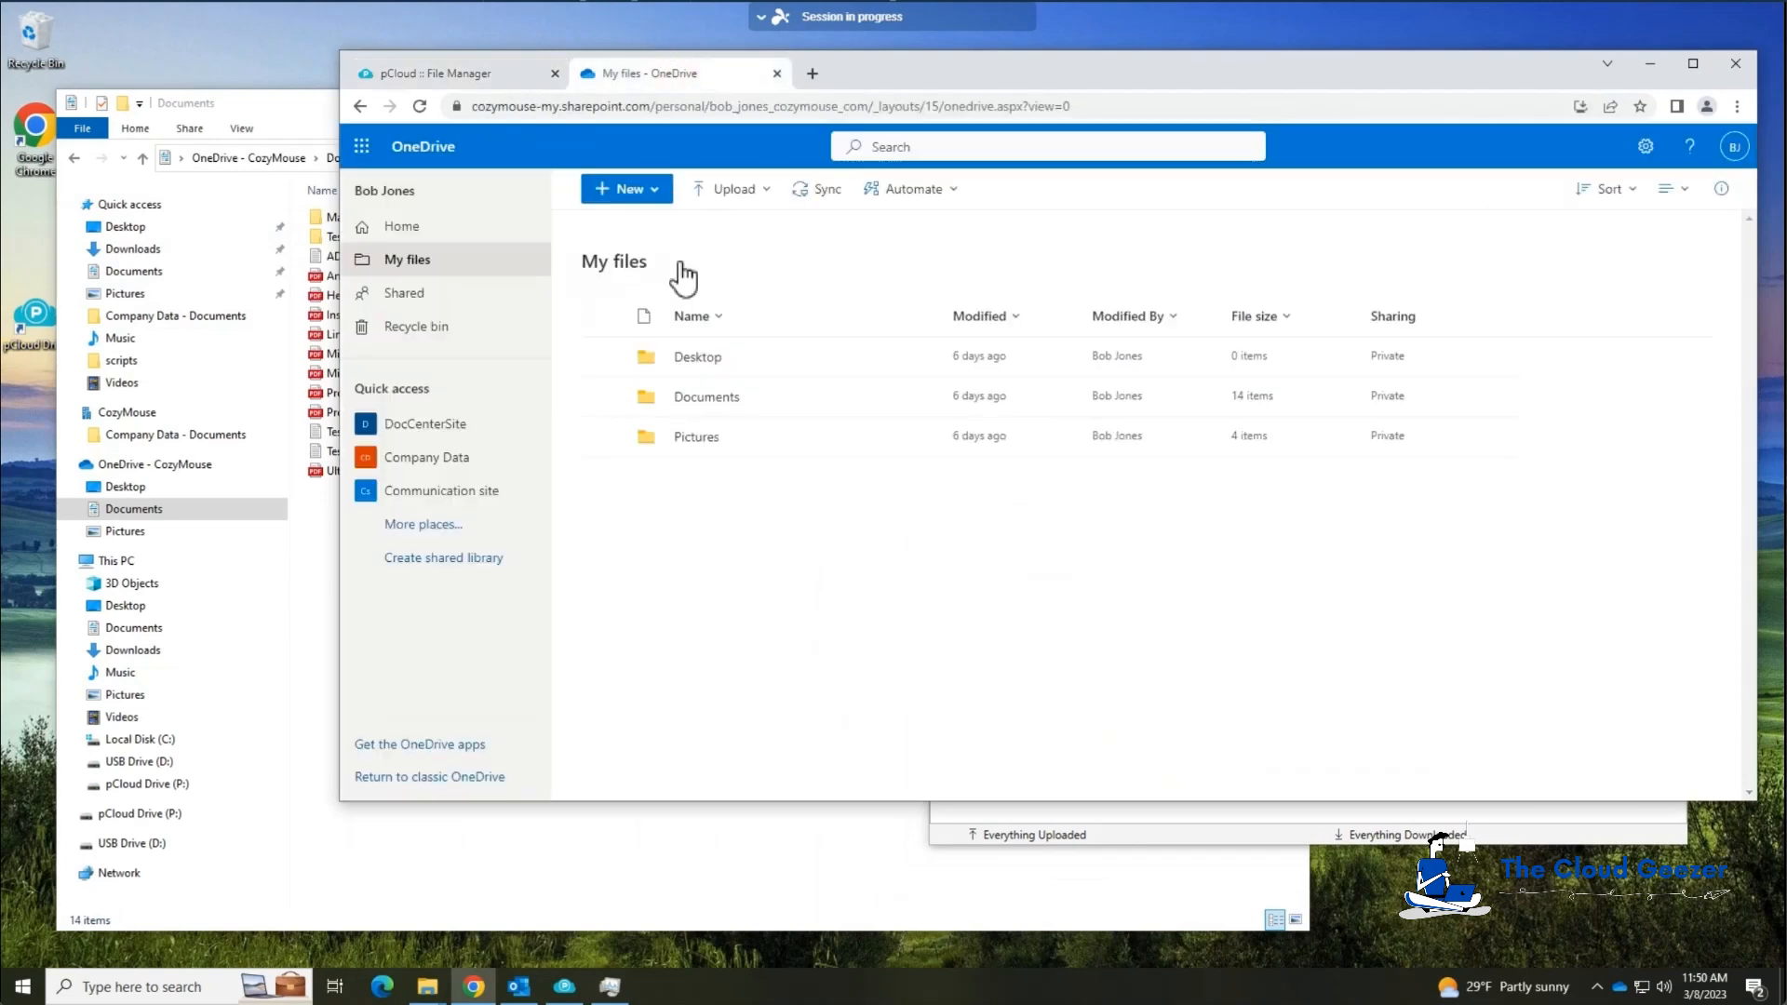
pyautogui.click(605, 400)
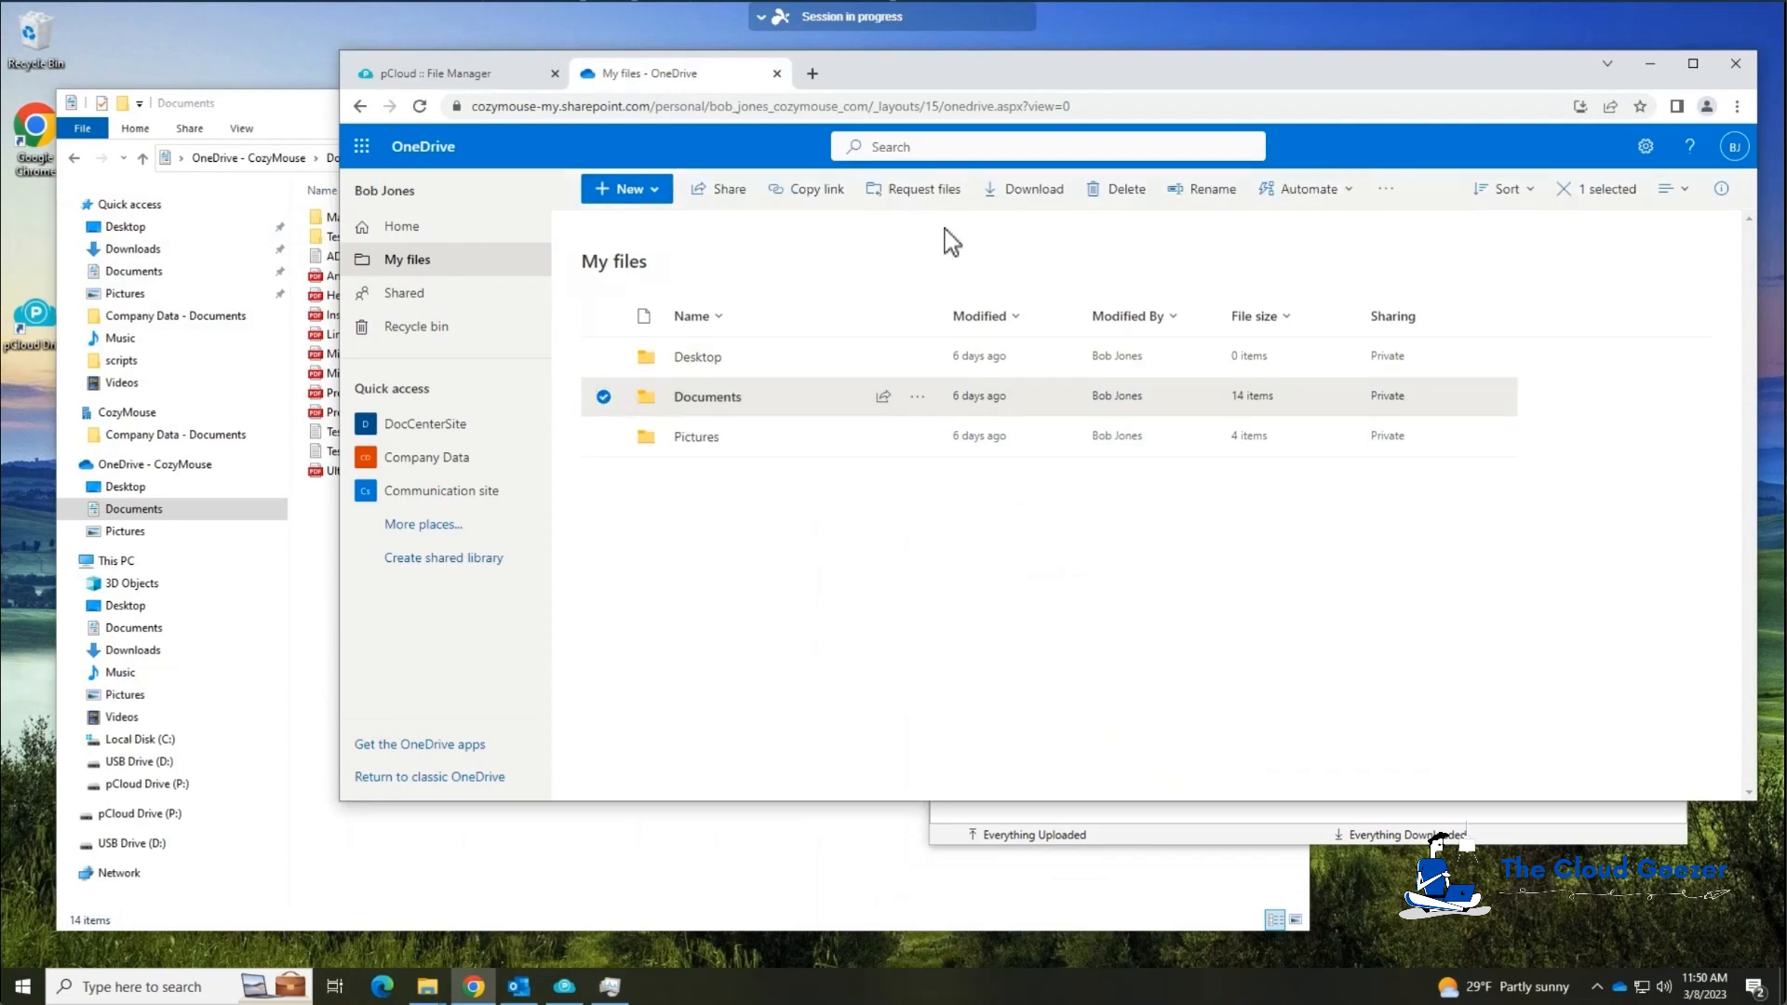
pyautogui.click(603, 398)
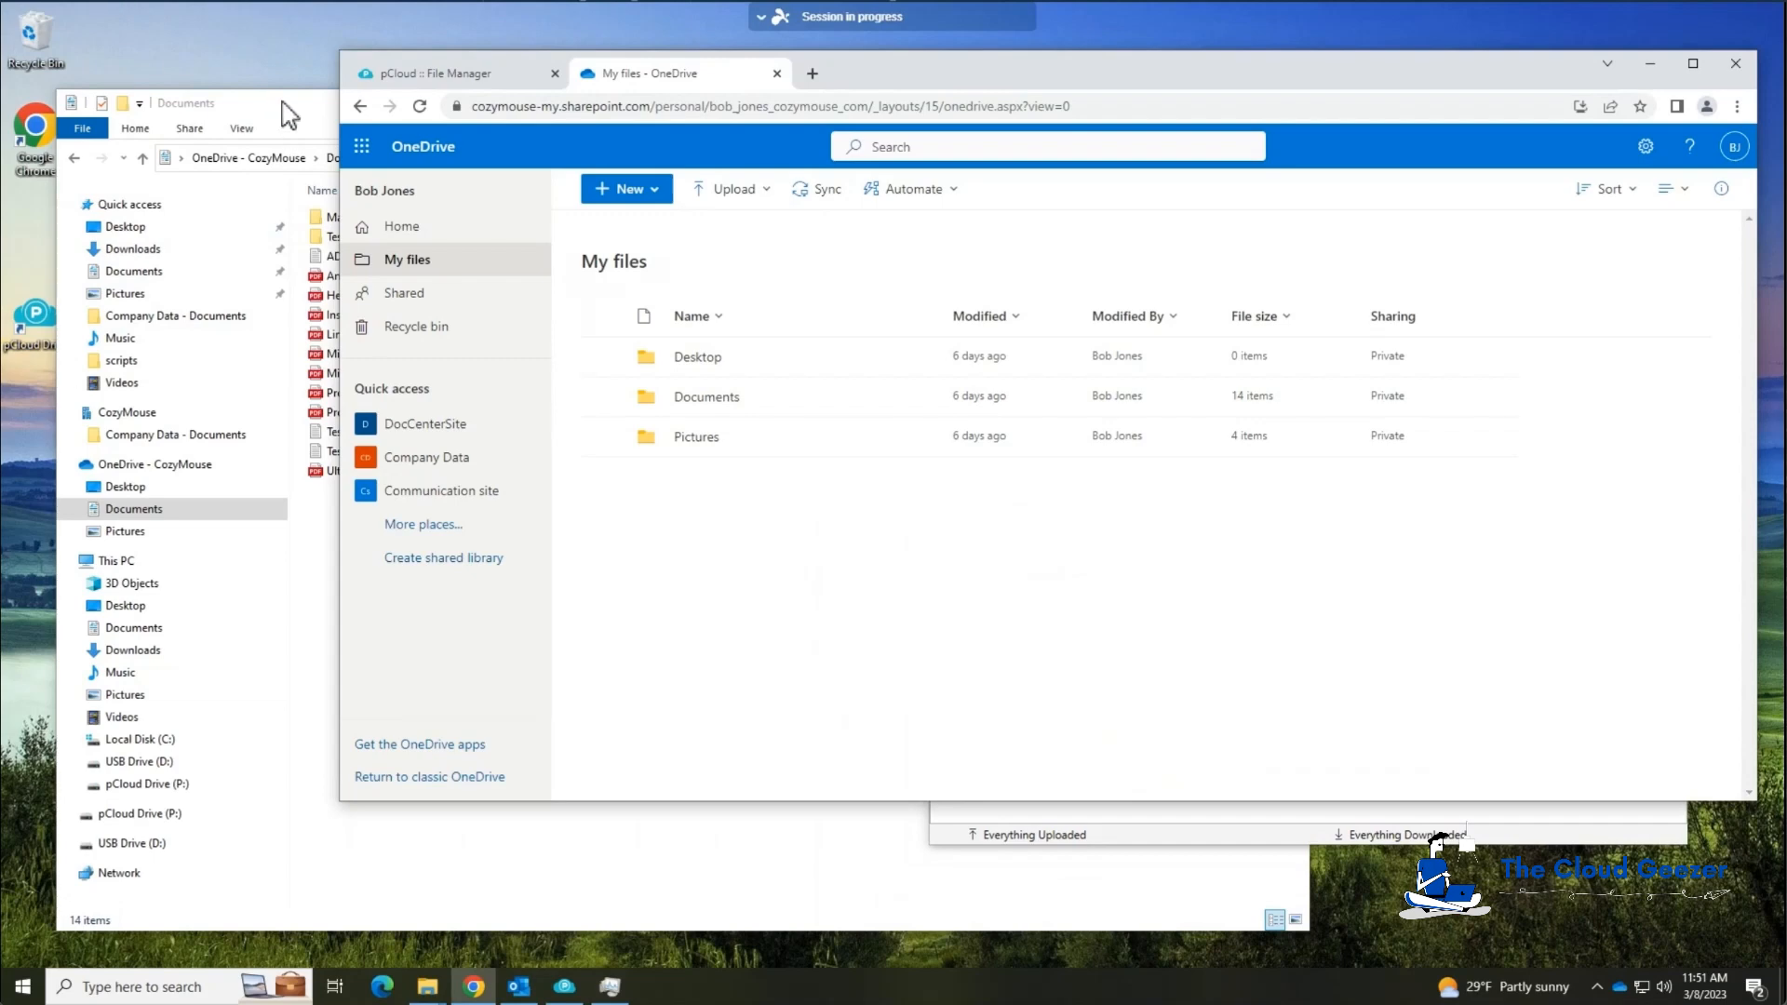
# Look at the contents of USB Drive (D:), and clear the Documents selection in the pCloud web file list.
pyautogui.click(140, 763)
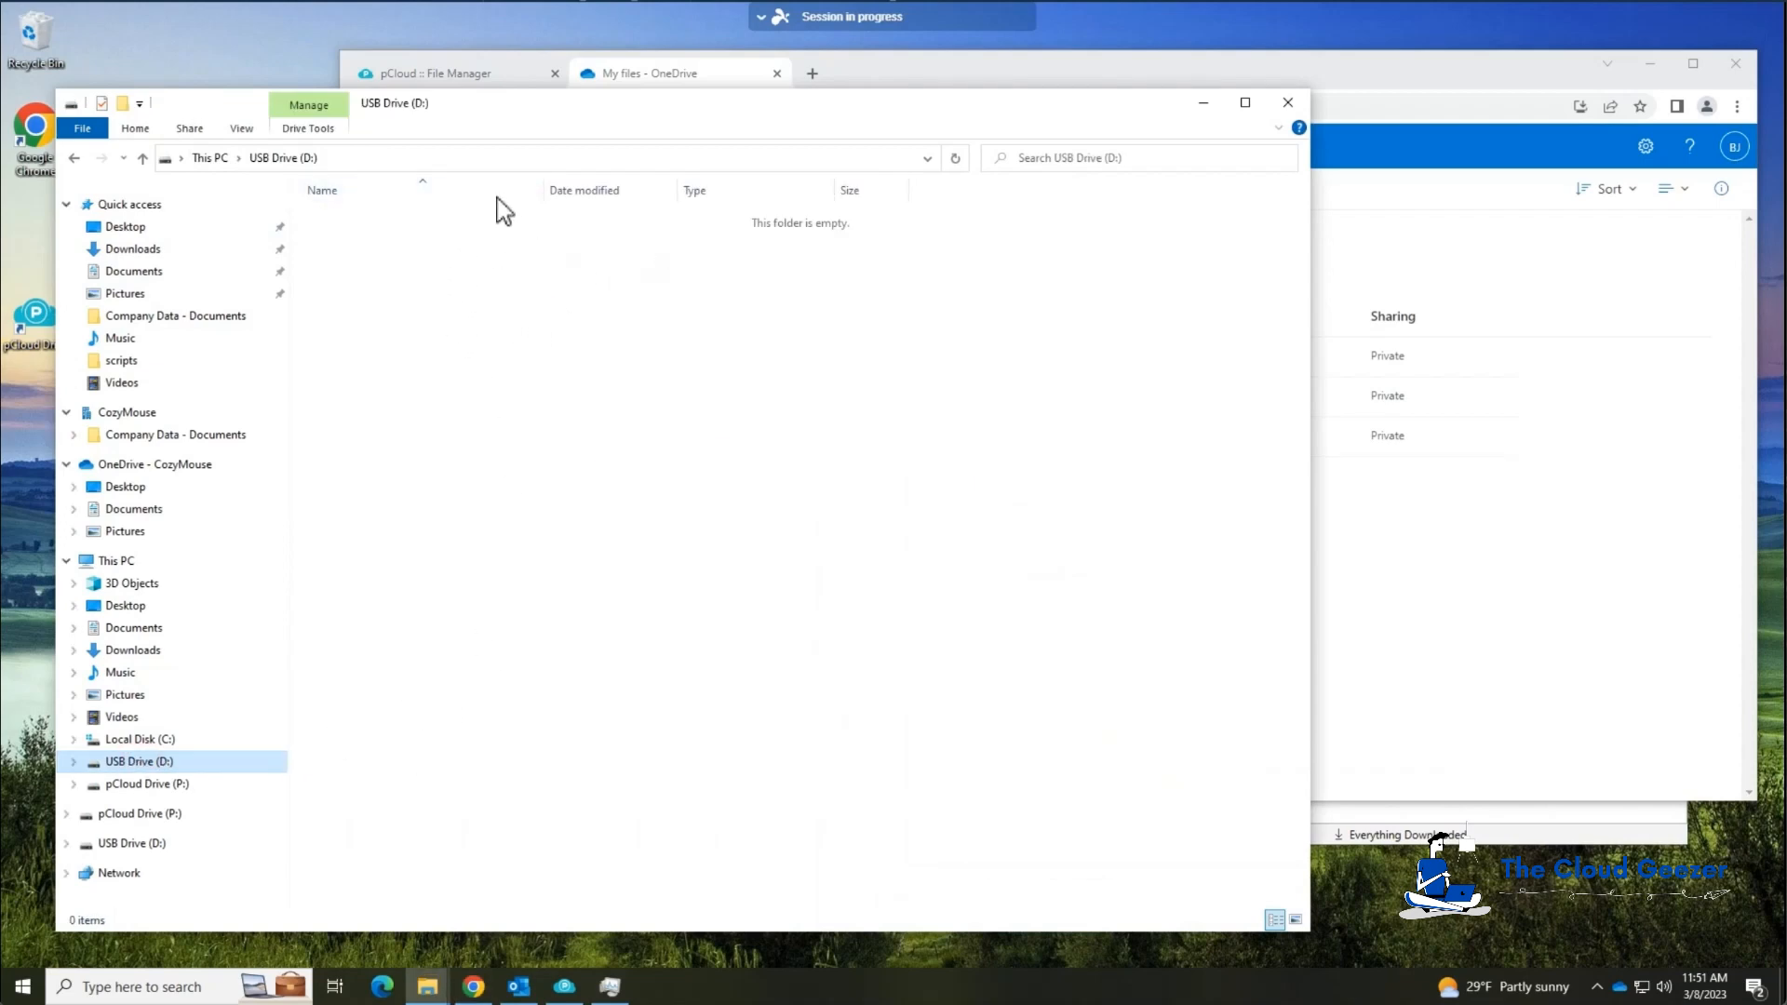
pyautogui.click(482, 76)
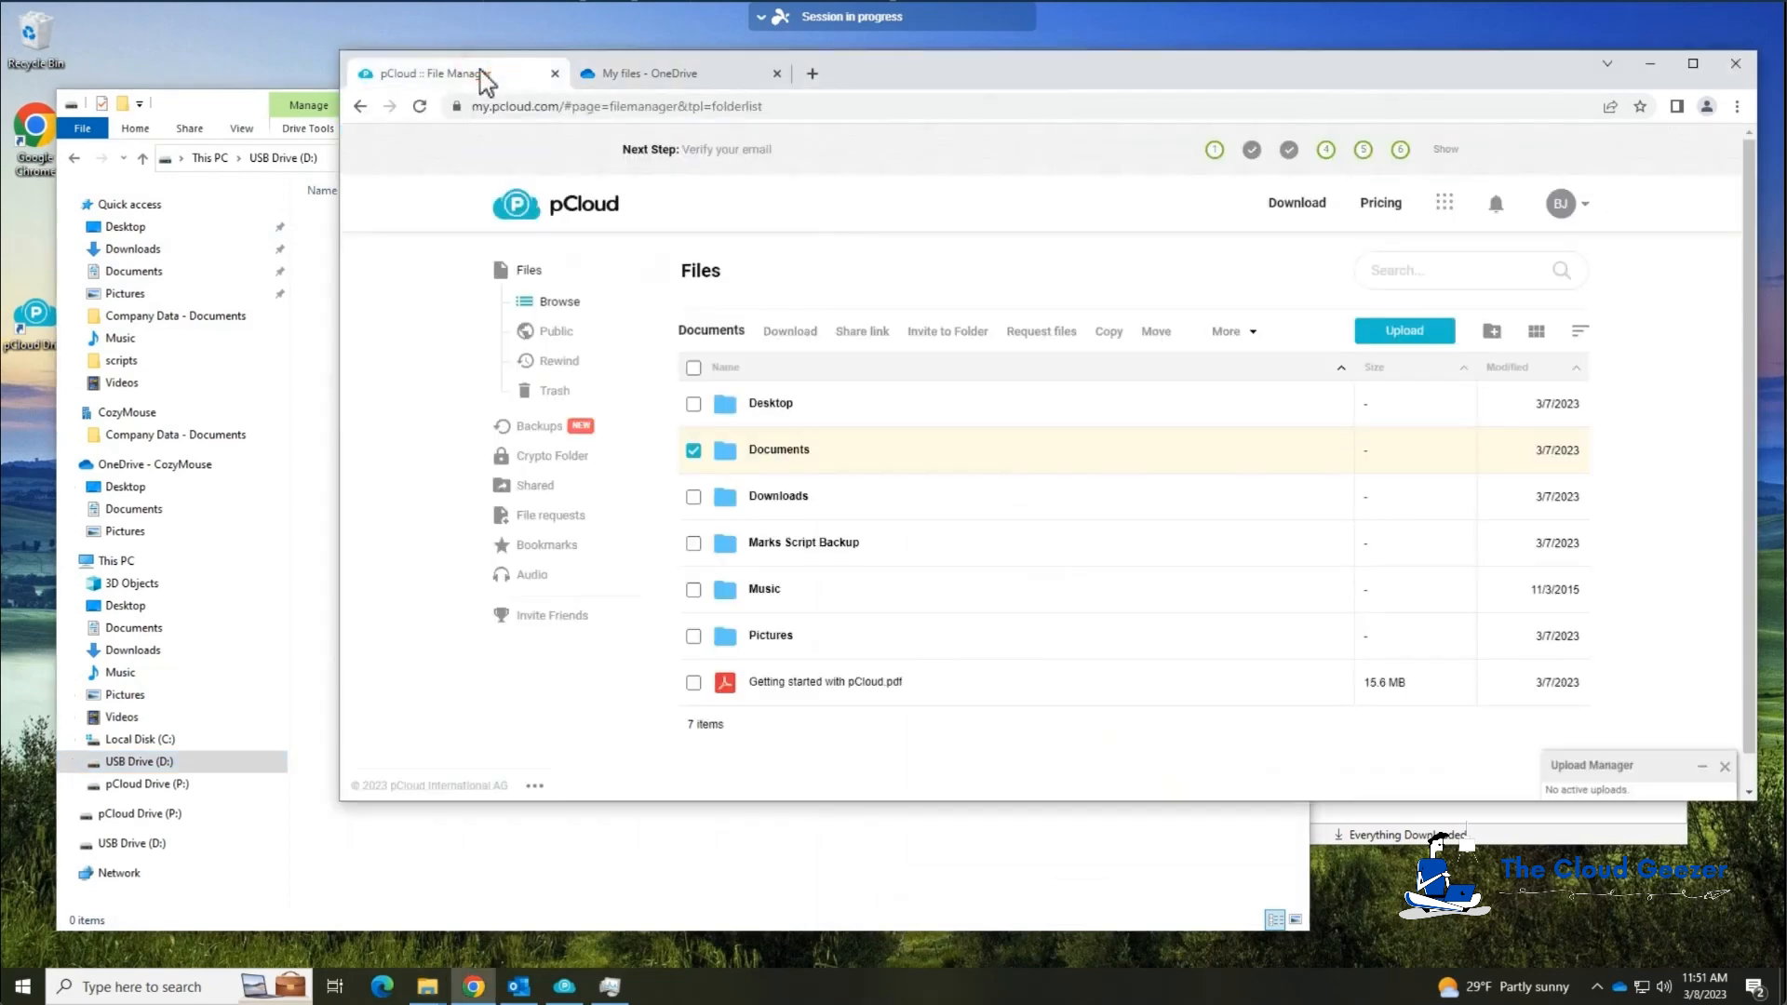
pyautogui.click(693, 452)
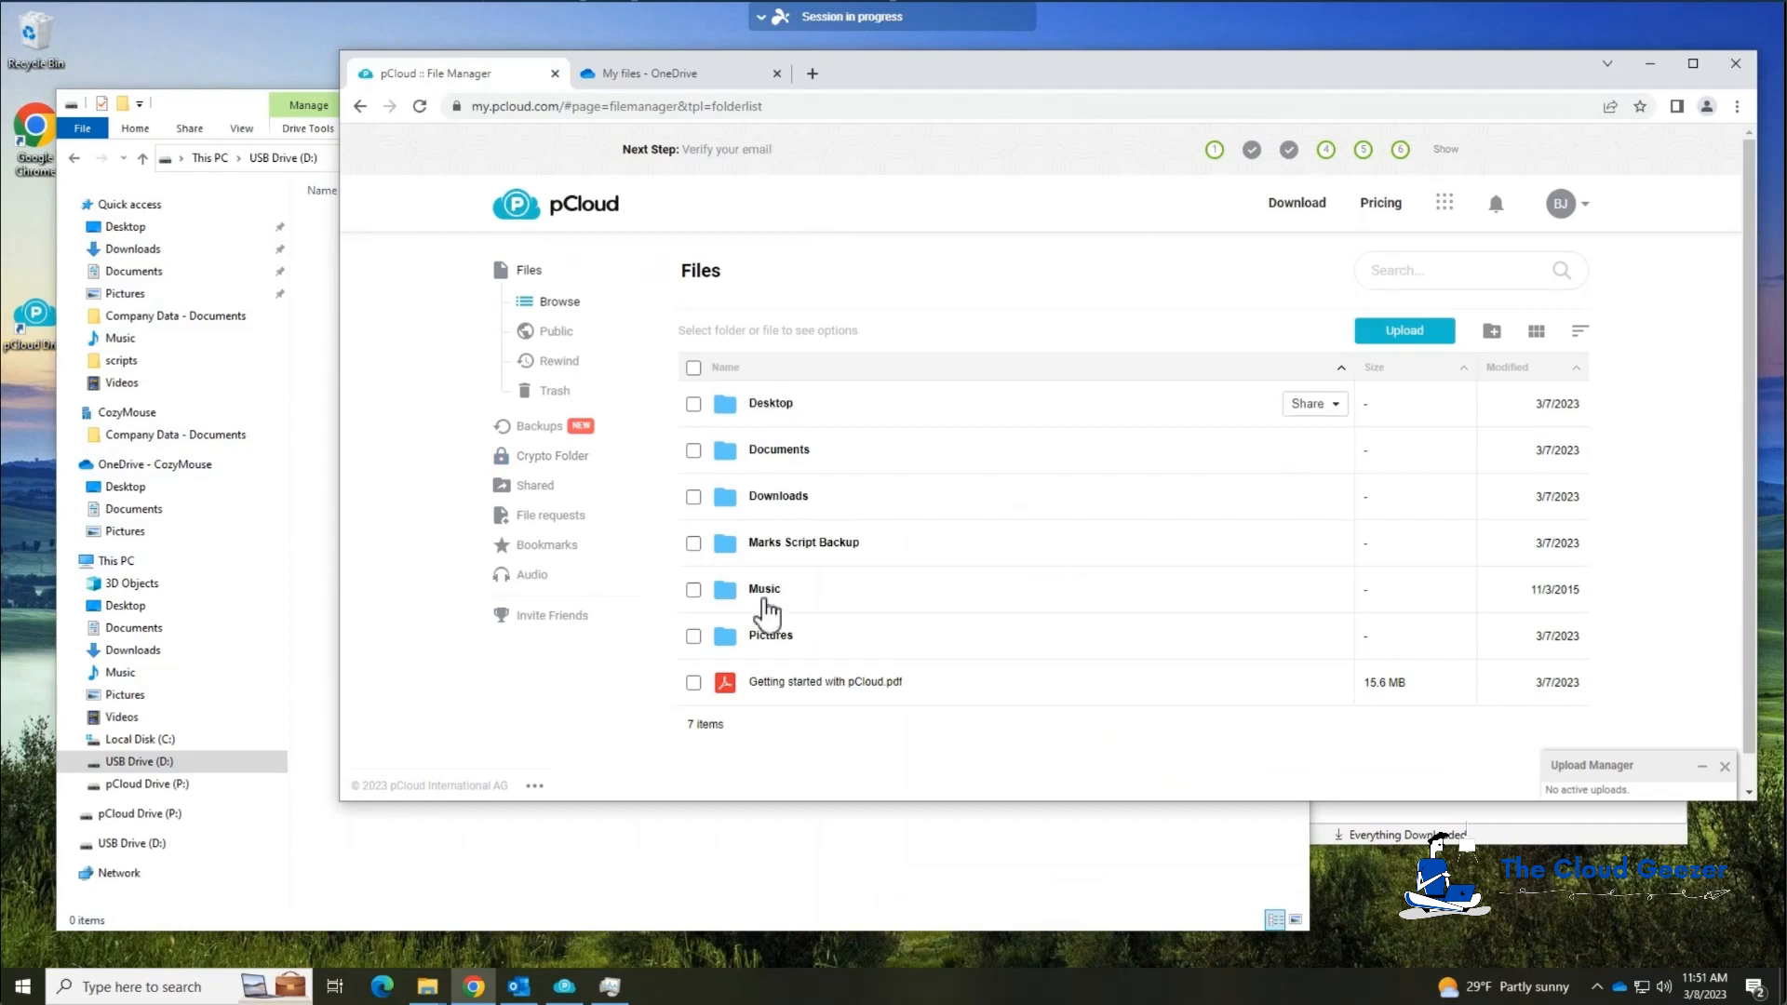
# Examine the Documents folder on pCloud Drive (P:), and the disk usage settings and synced folder pairs in the pCloud Drive application.
pyautogui.click(185, 786)
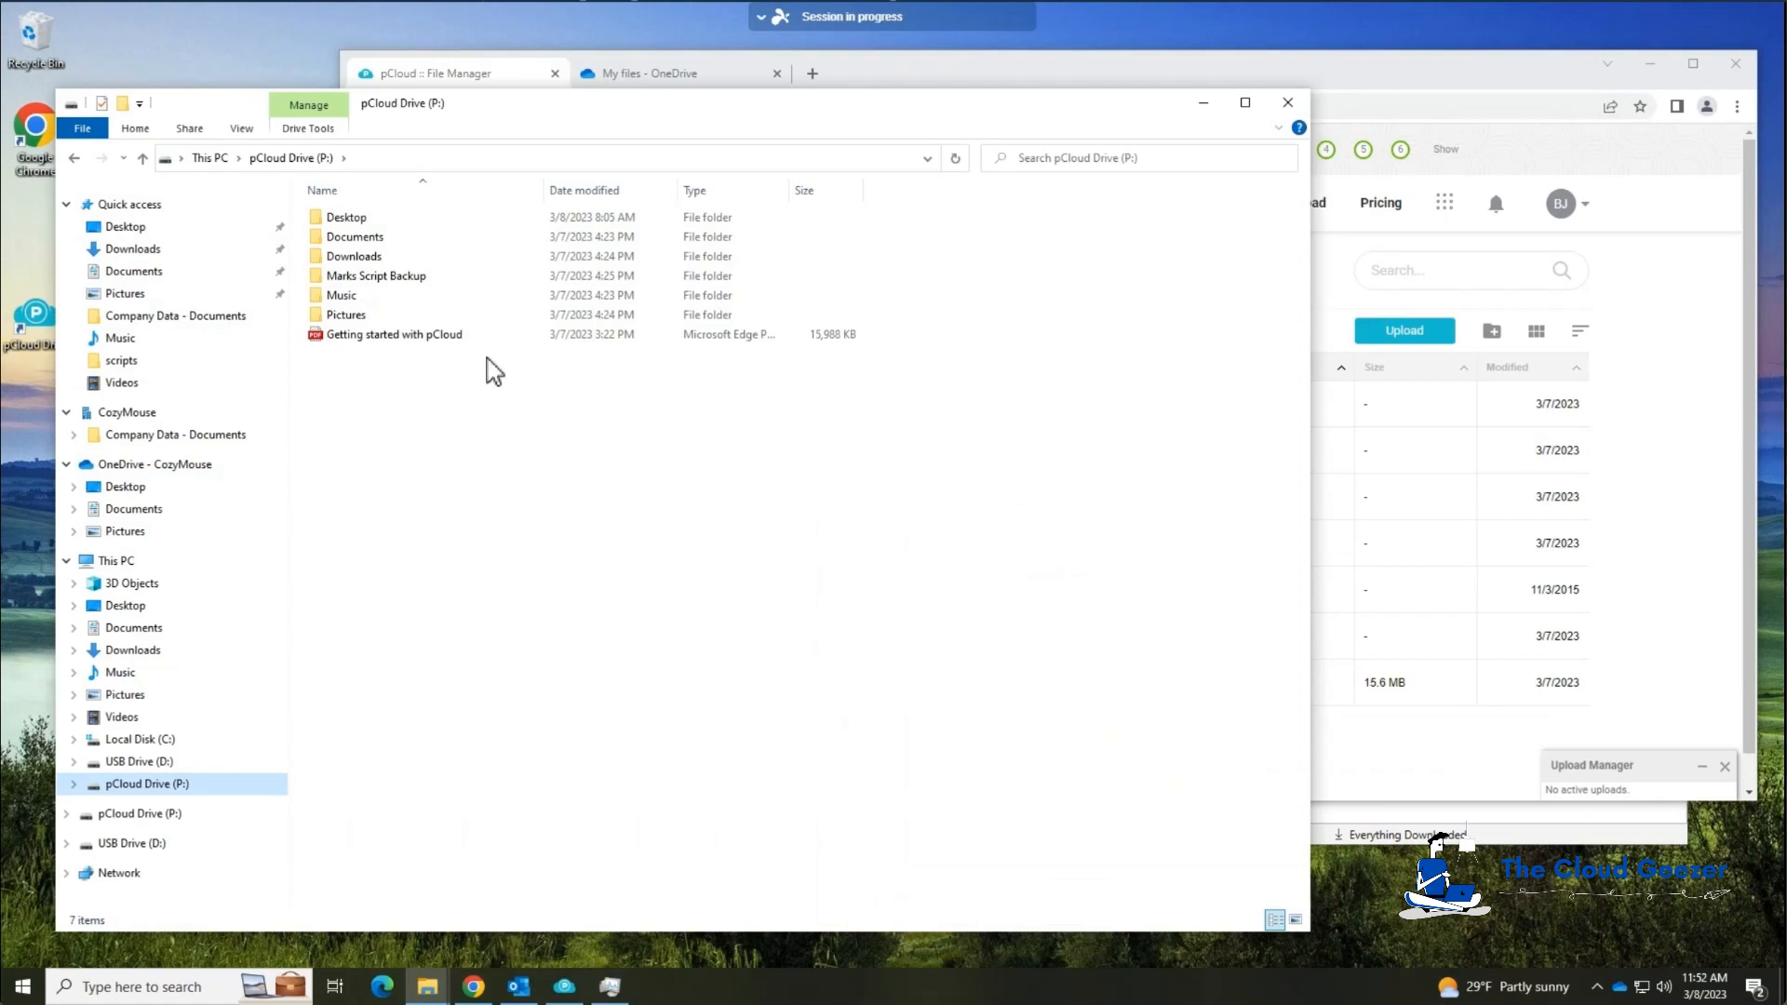
pyautogui.doubleClick(410, 238)
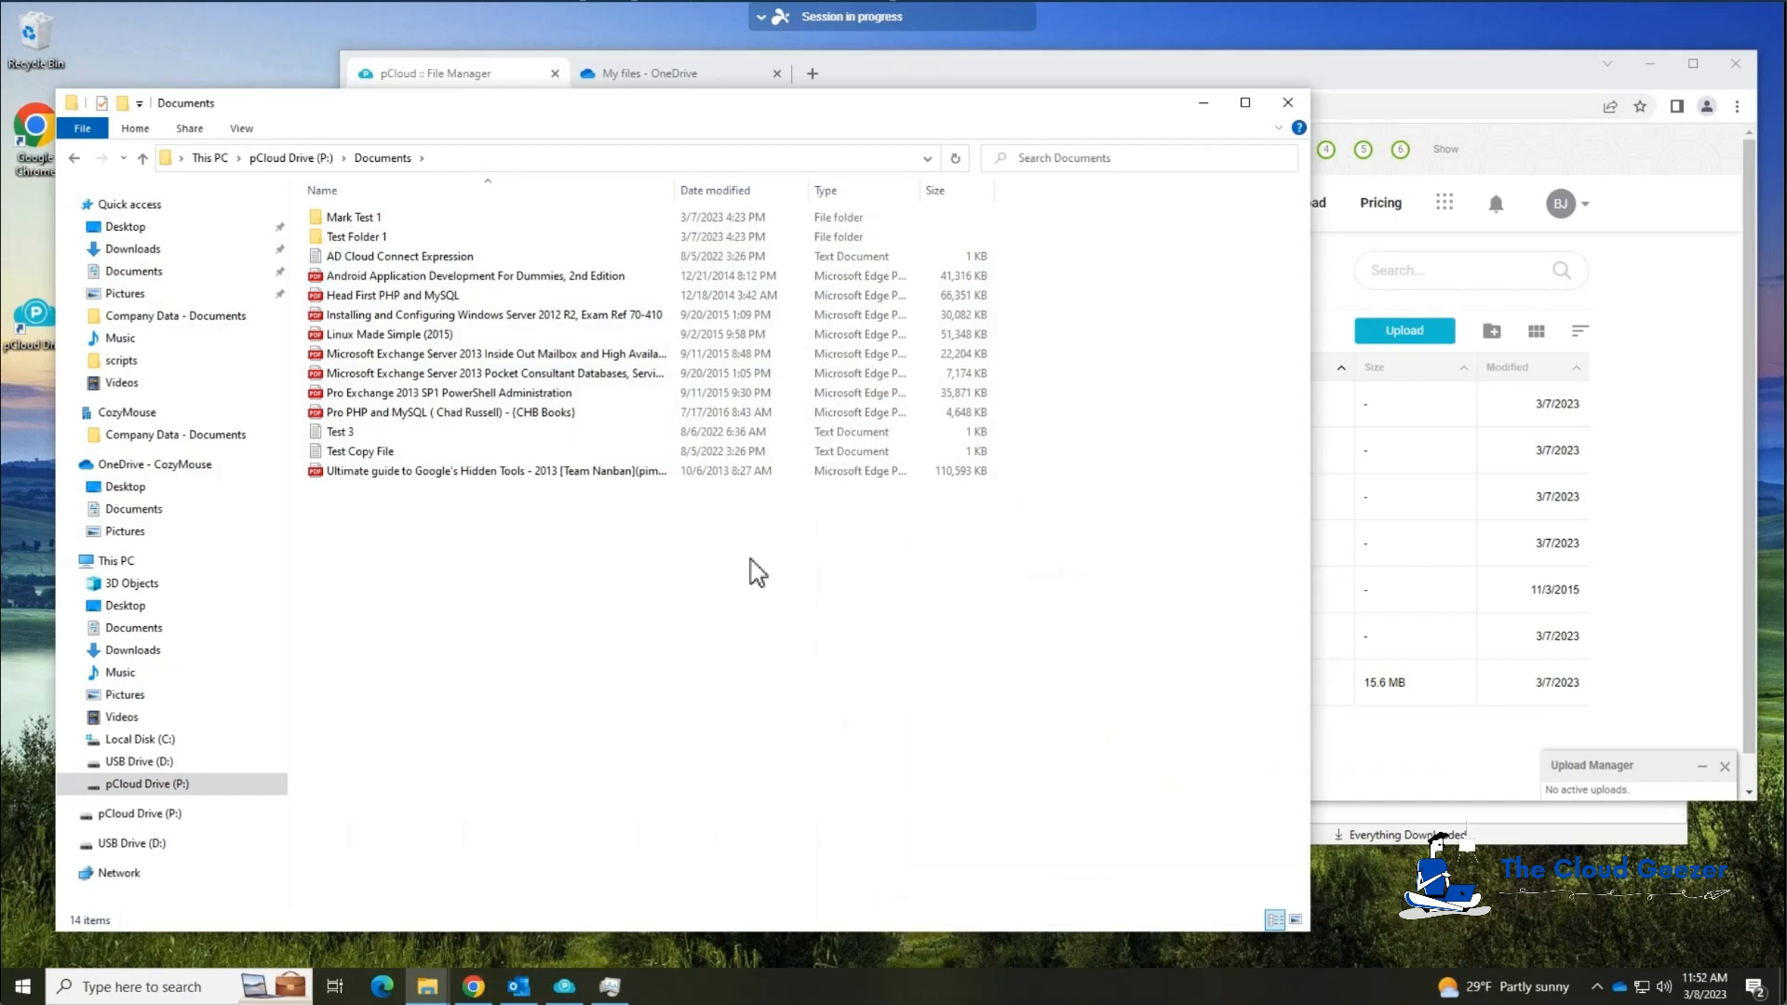
pyautogui.click(564, 986)
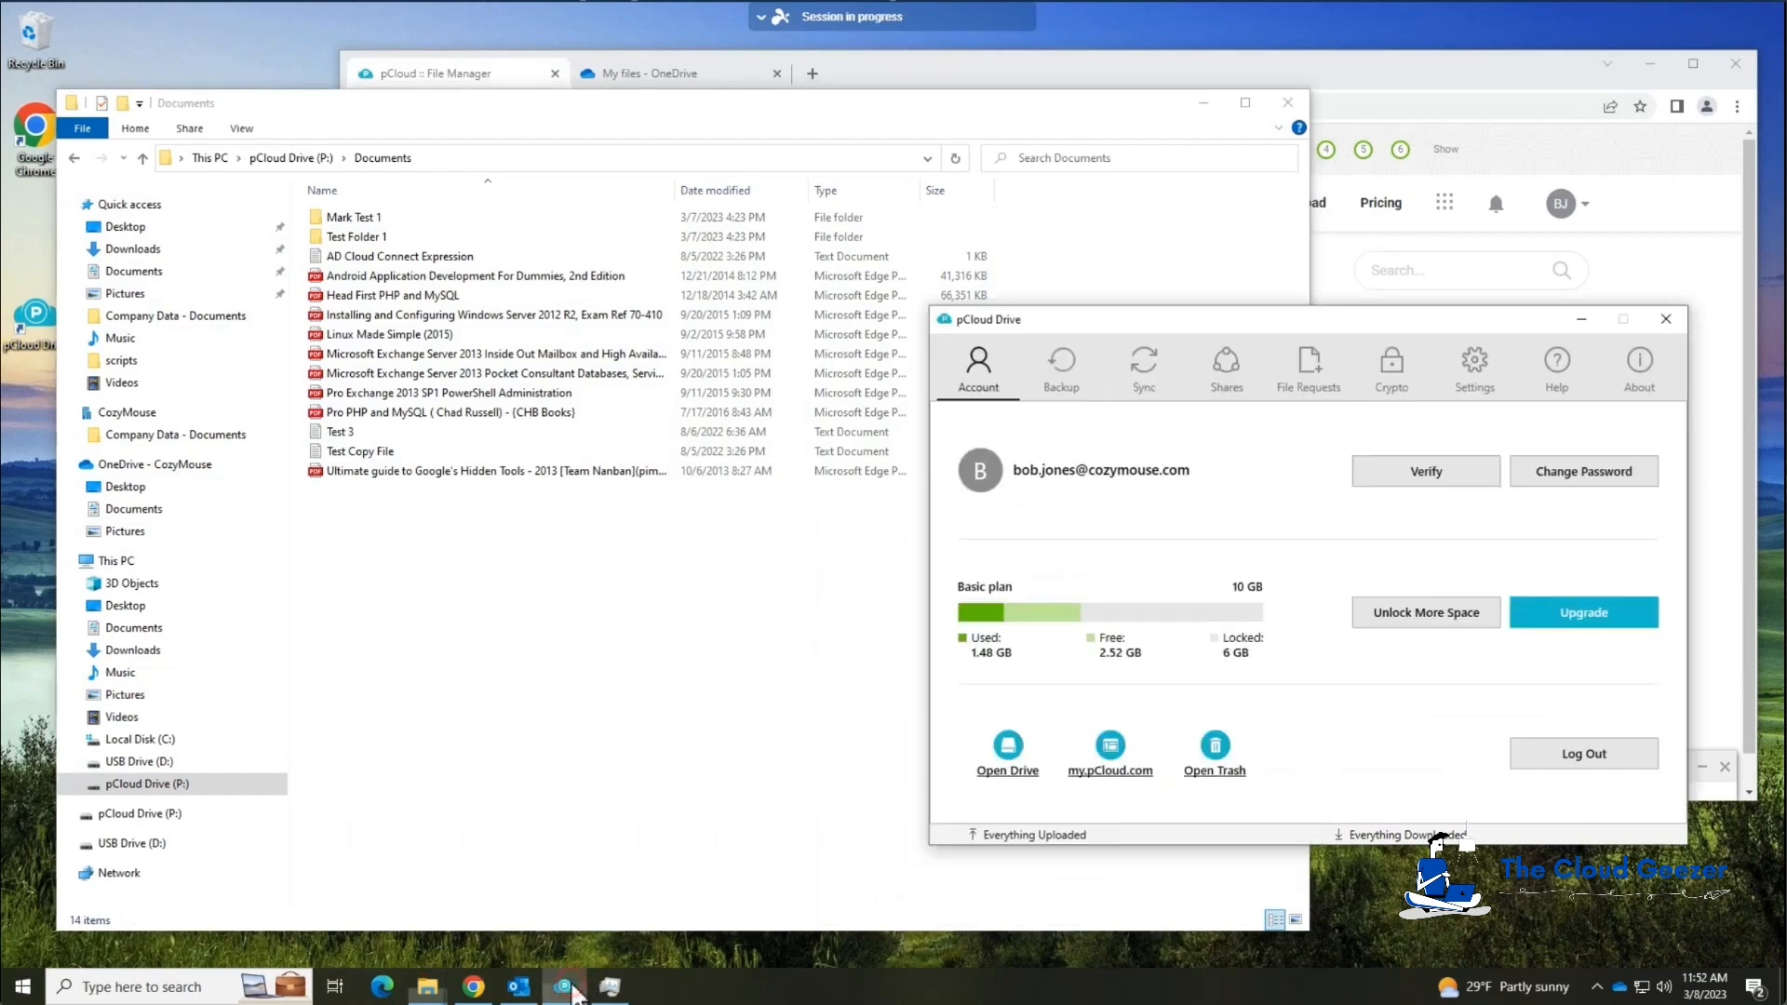
pyautogui.click(1476, 372)
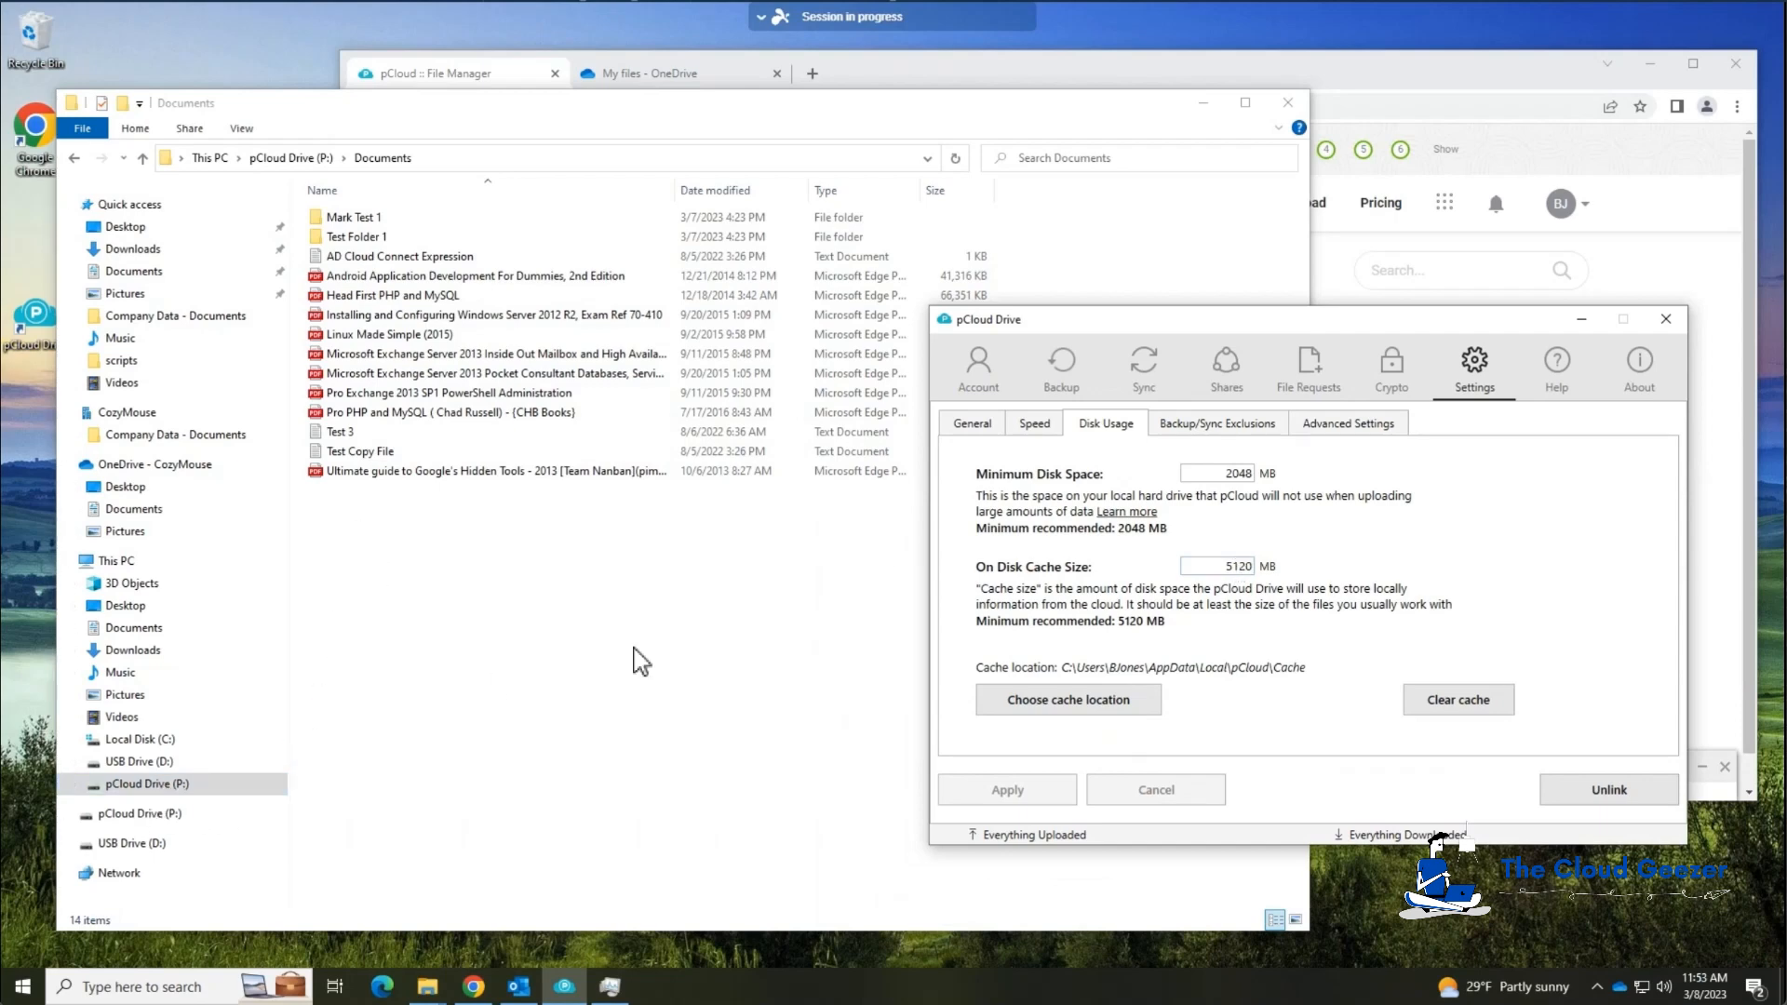
pyautogui.click(1141, 371)
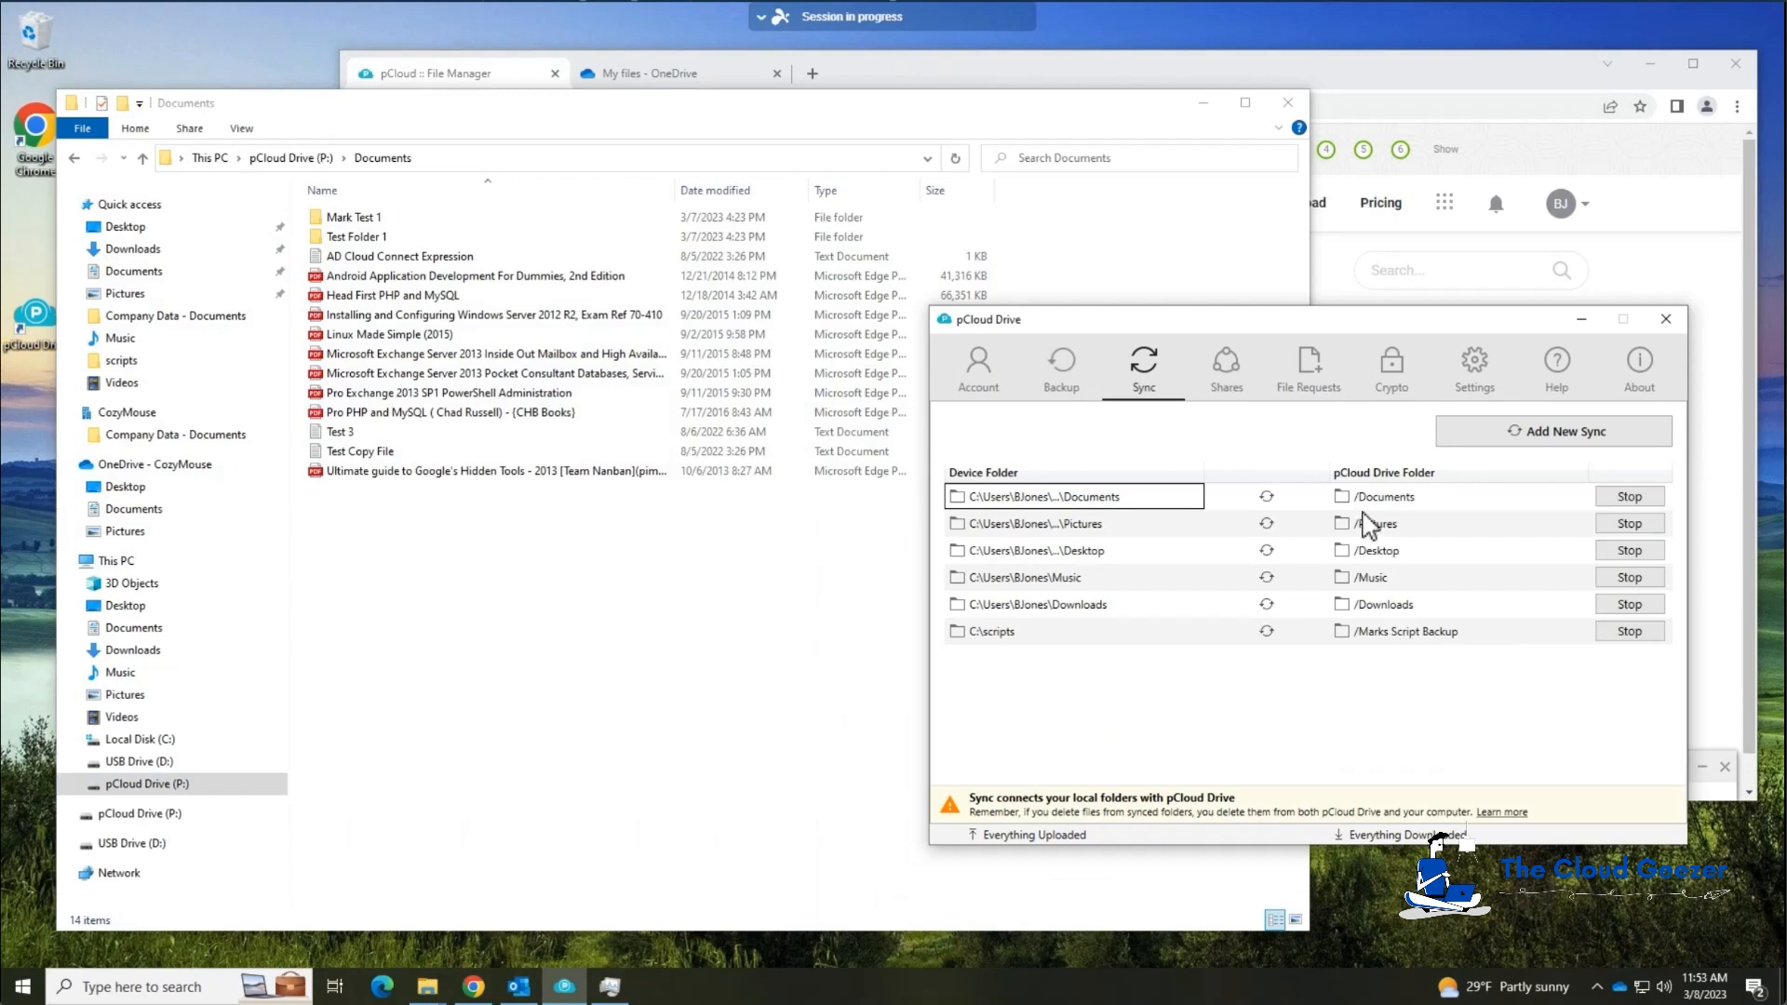
# Create a folder named pCloudBackup on USB Drive (D:).
pyautogui.click(185, 784)
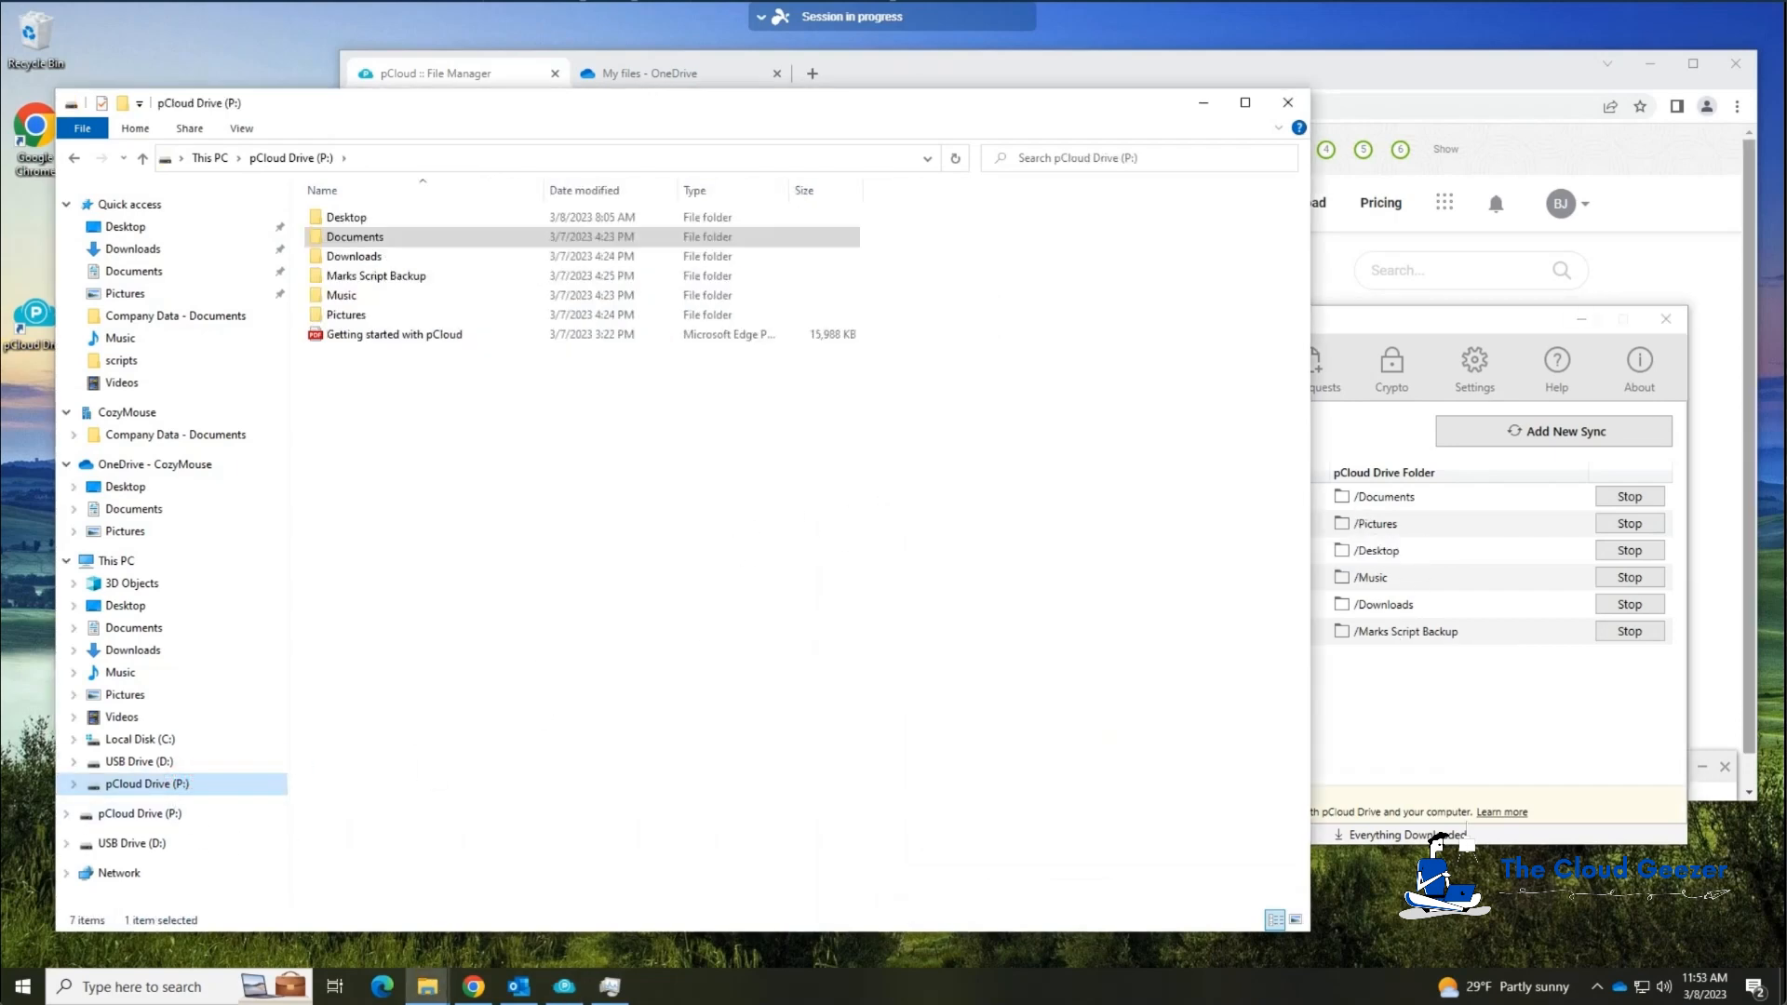
pyautogui.click(186, 762)
pyautogui.rightClick(511, 391)
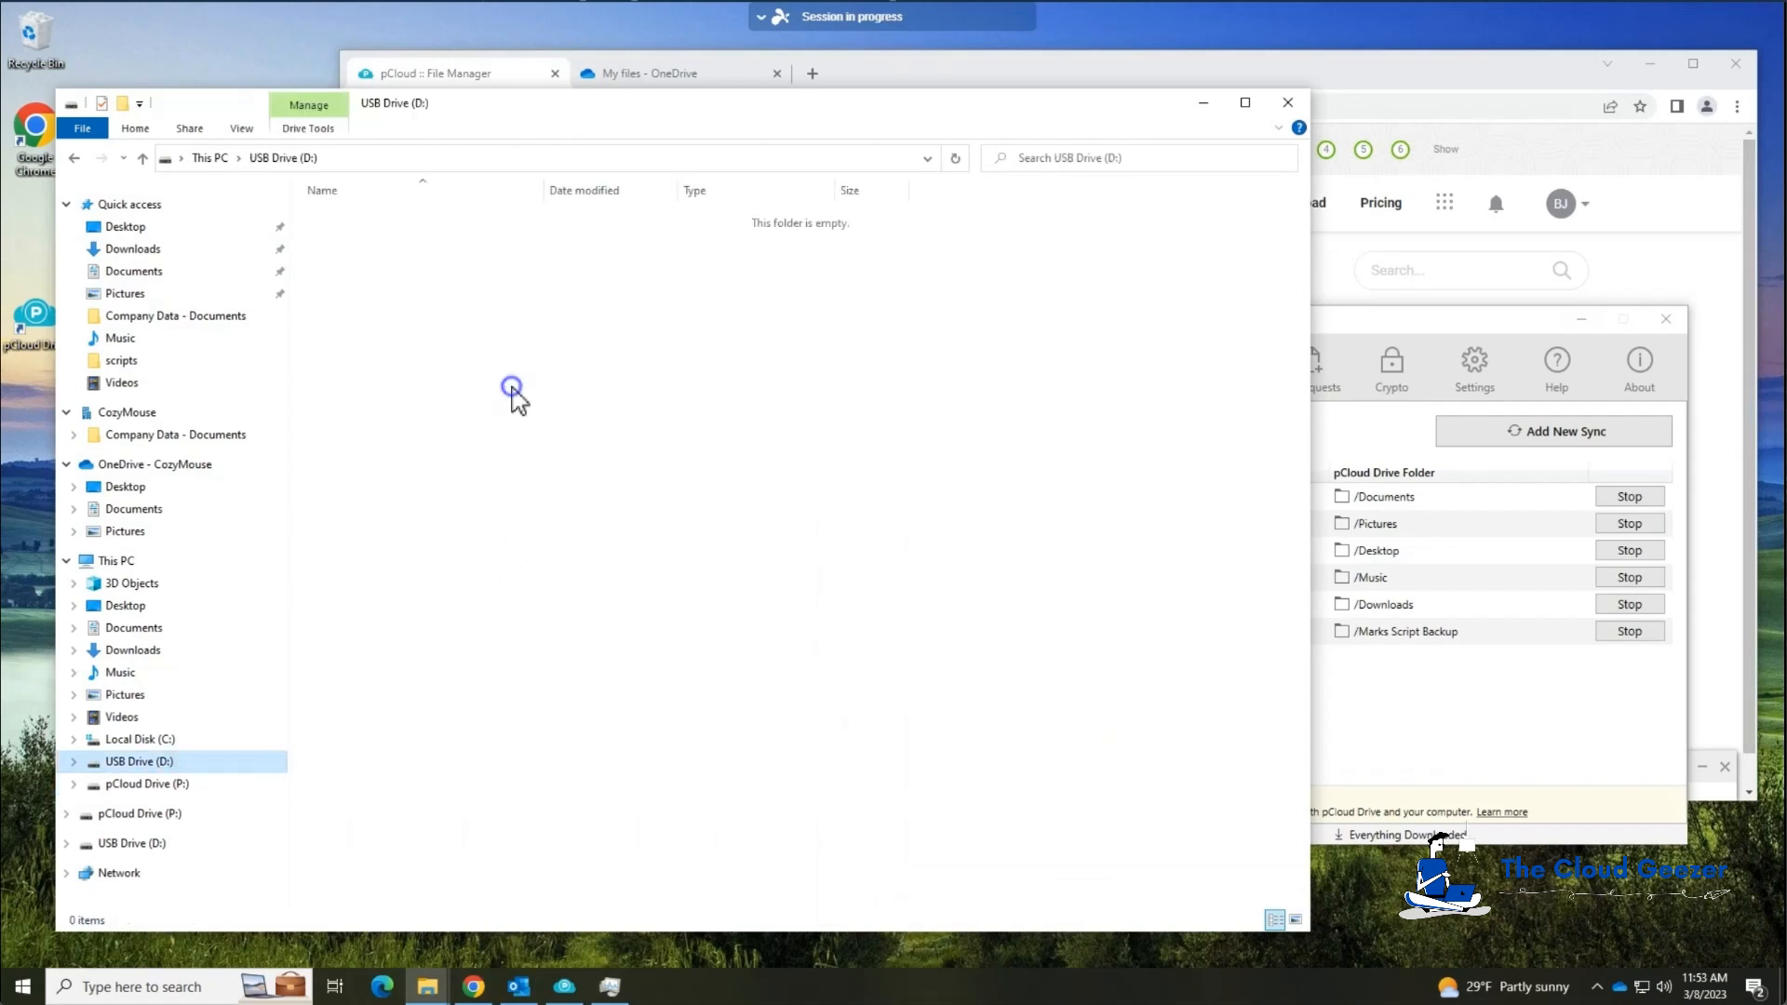
pyautogui.click(625, 608)
pyautogui.click(801, 610)
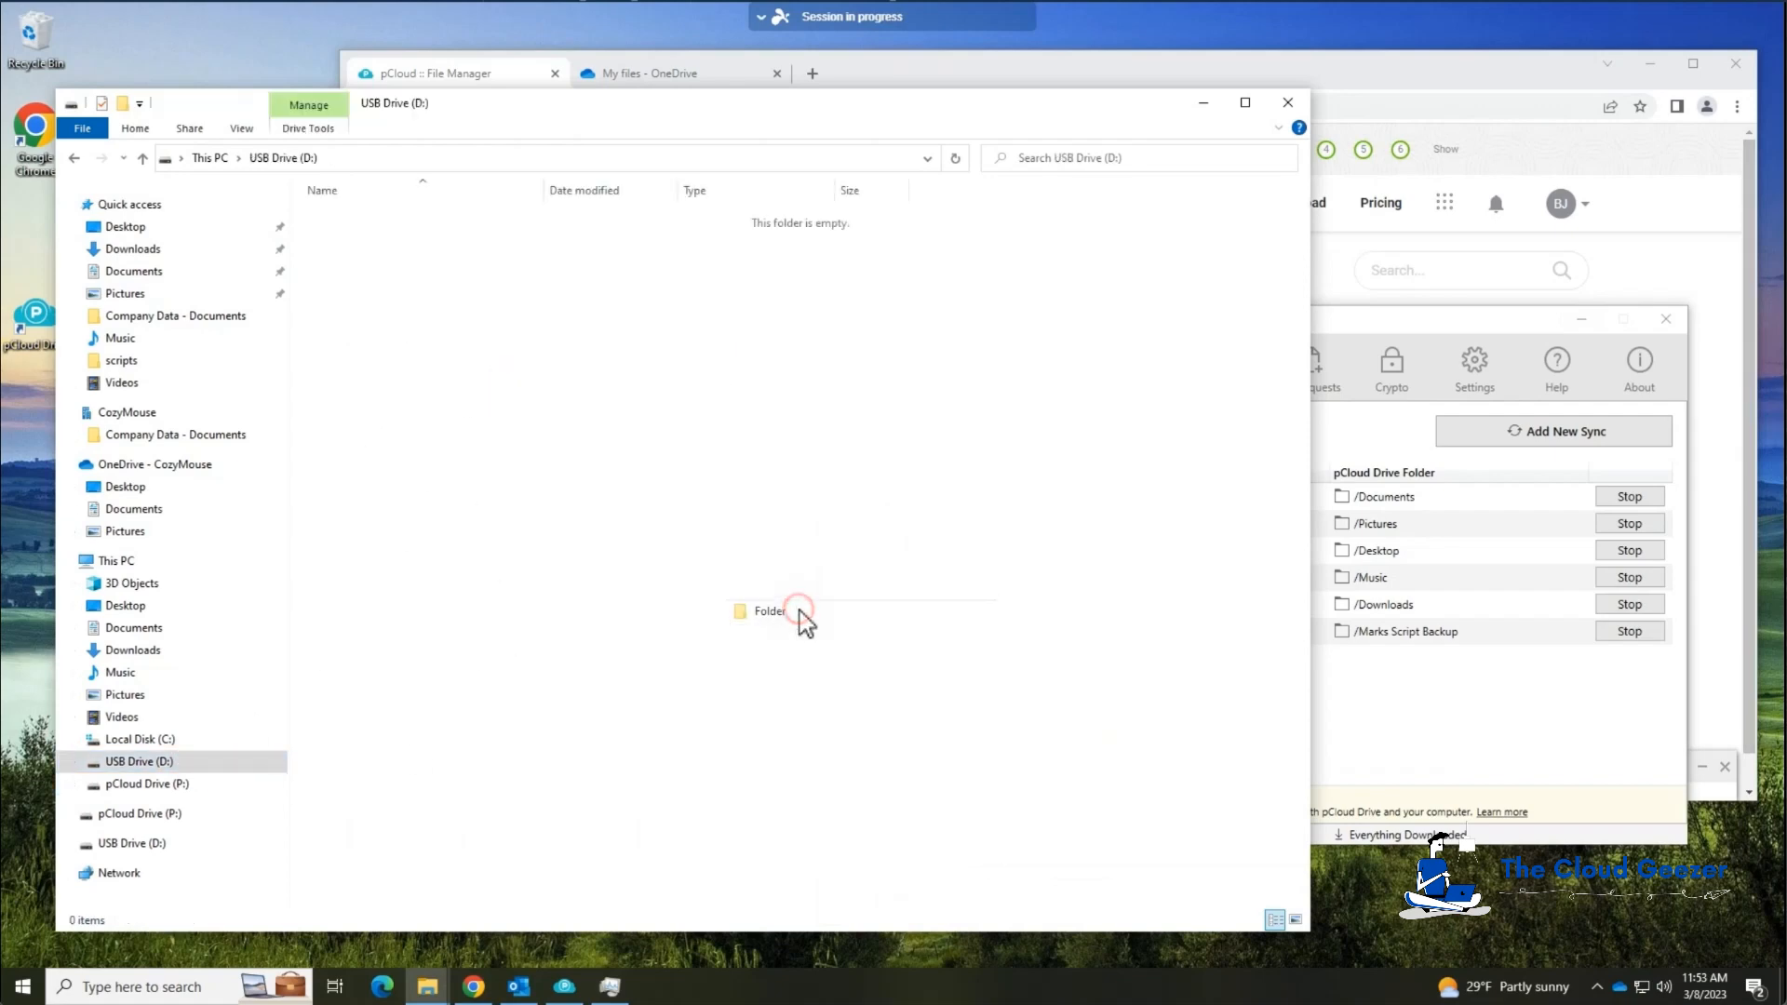
pyautogui.write('pCloud')
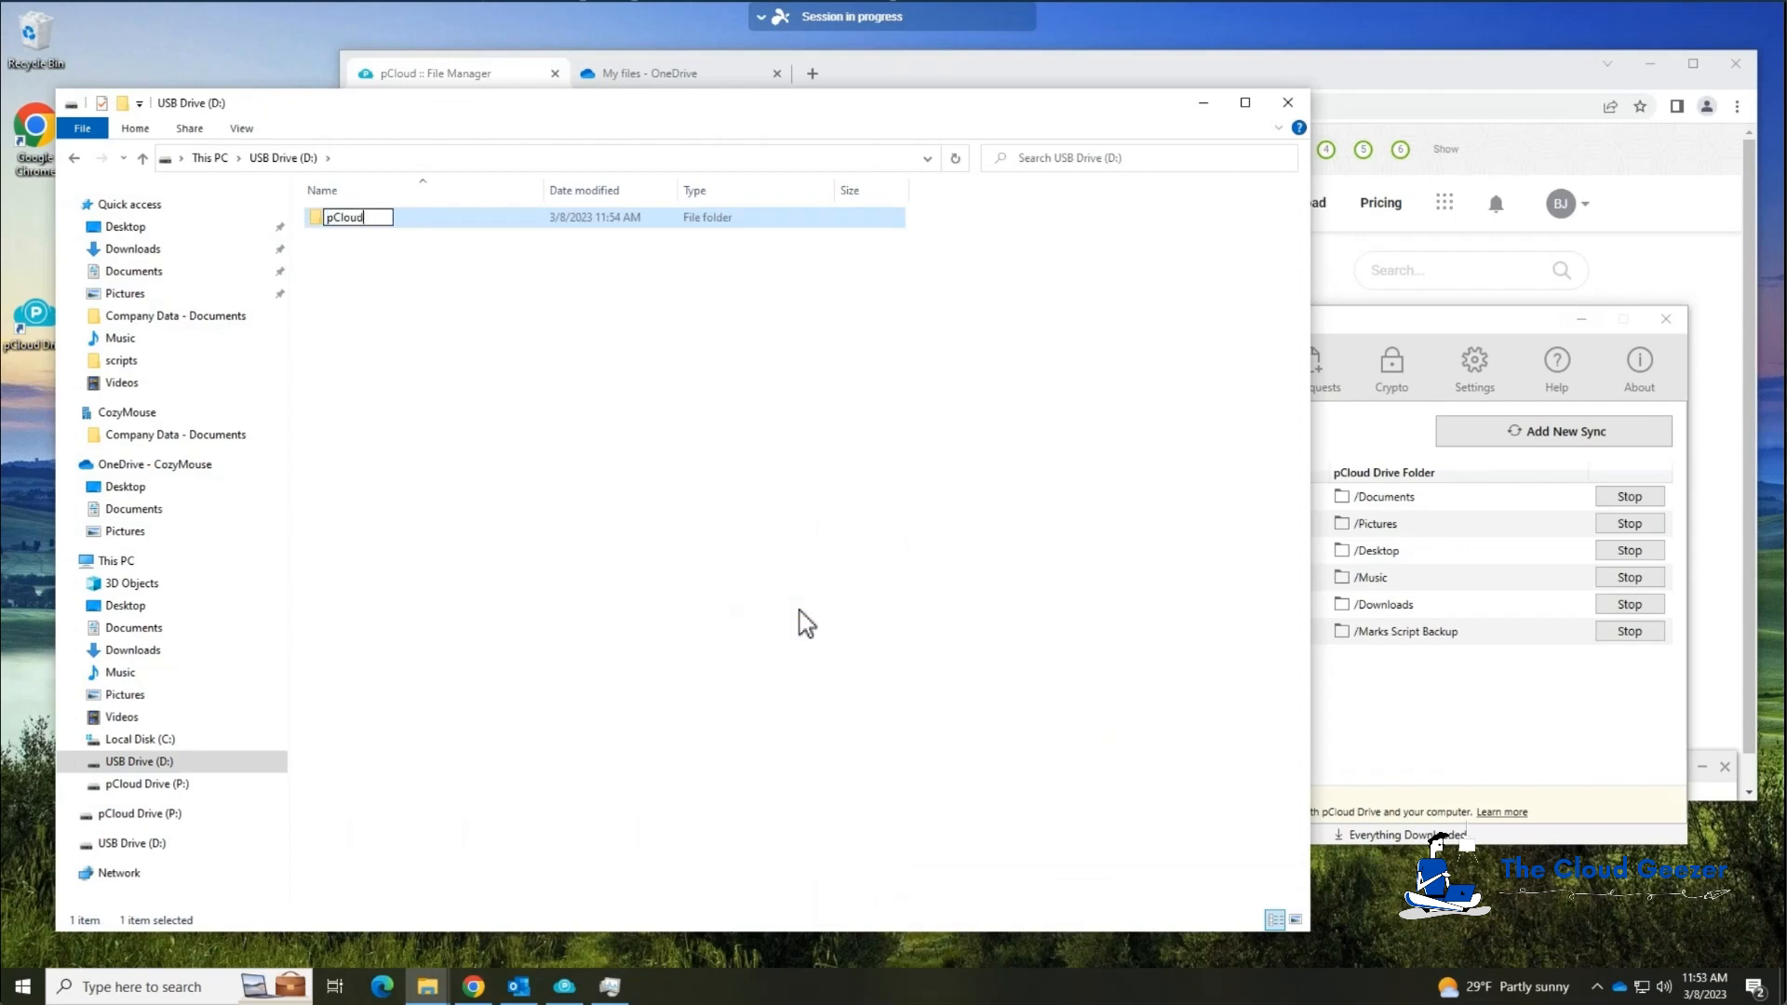
pyautogui.write('Backup')
pyautogui.press('Return')
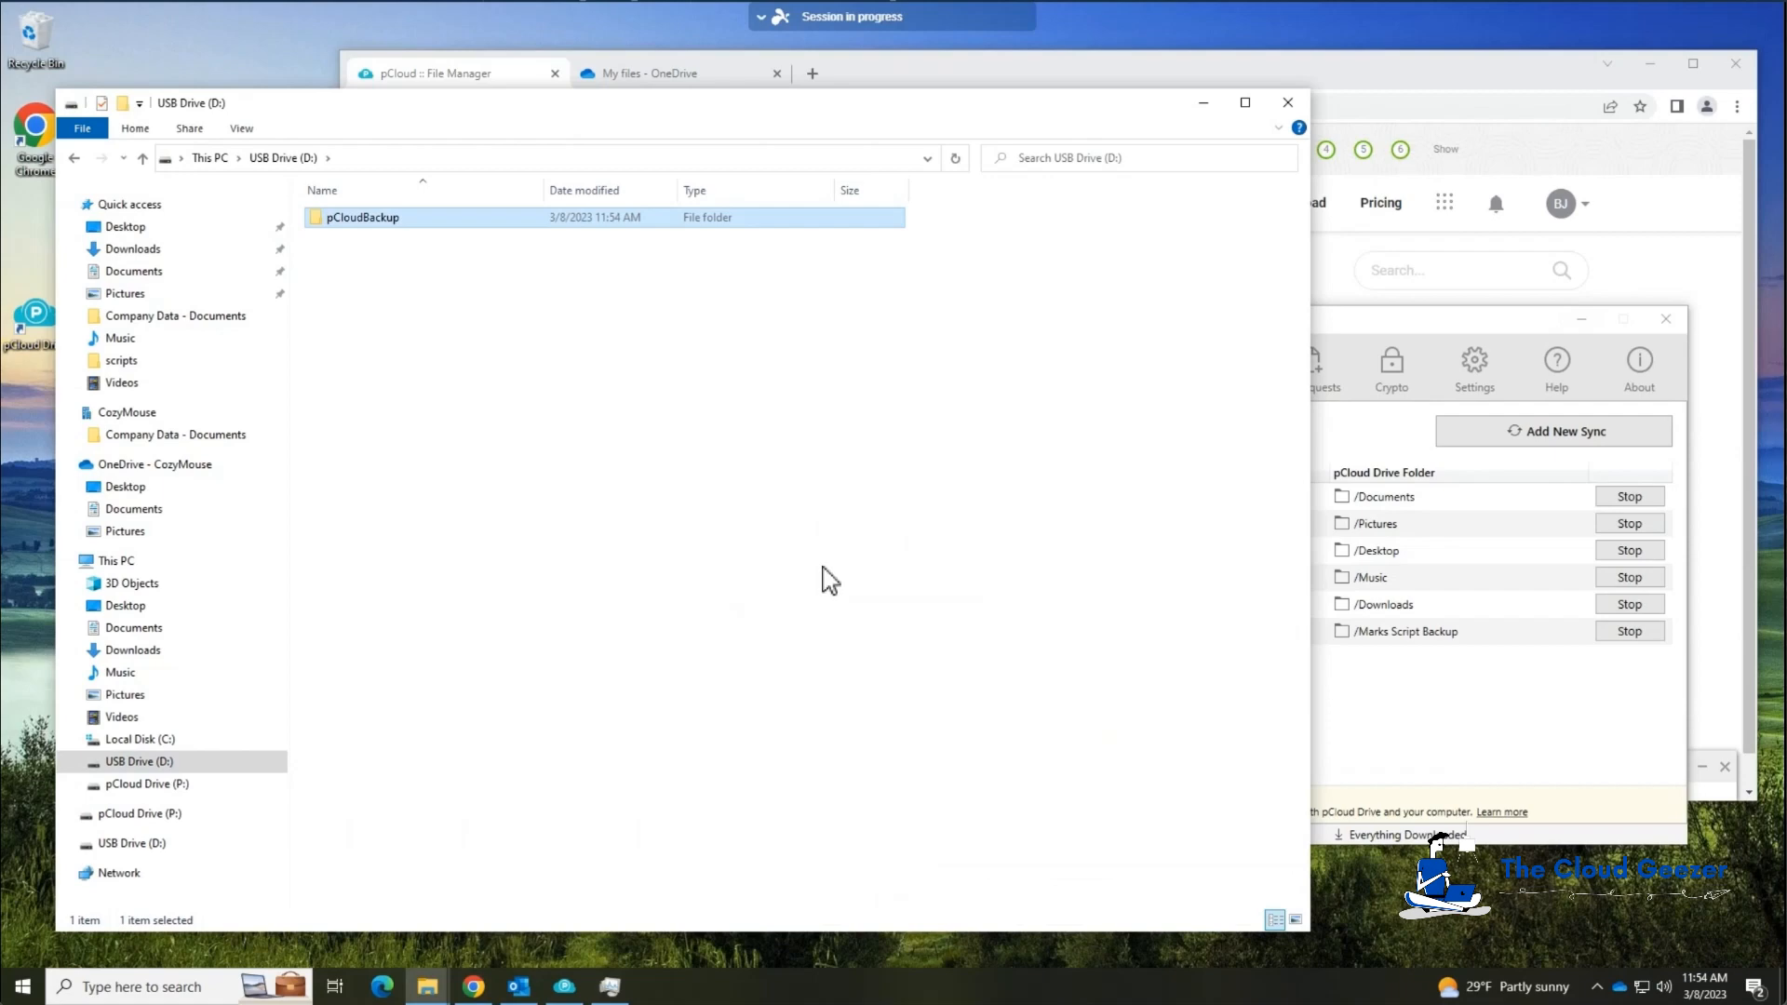
# Create a second folder named OneDriveBackup in the root of the USB drive.
pyautogui.rightClick(477, 346)
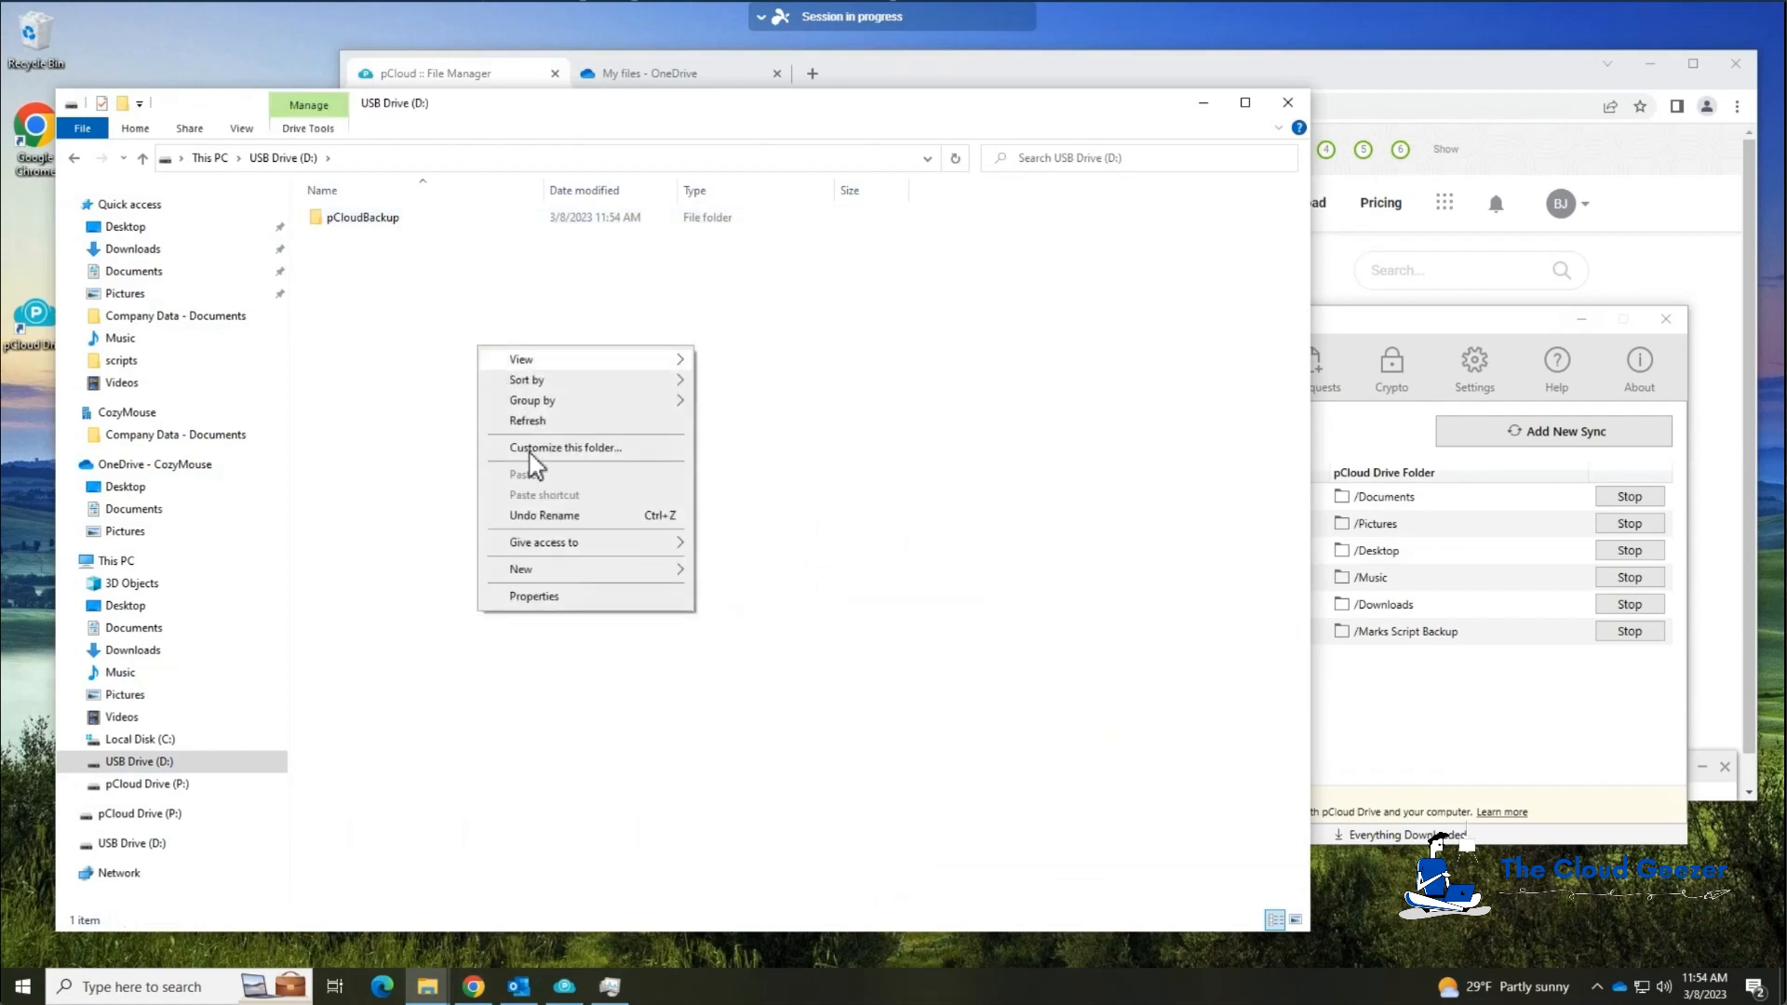
pyautogui.moveTo(577, 574)
pyautogui.click(736, 578)
pyautogui.write('OneDrive')
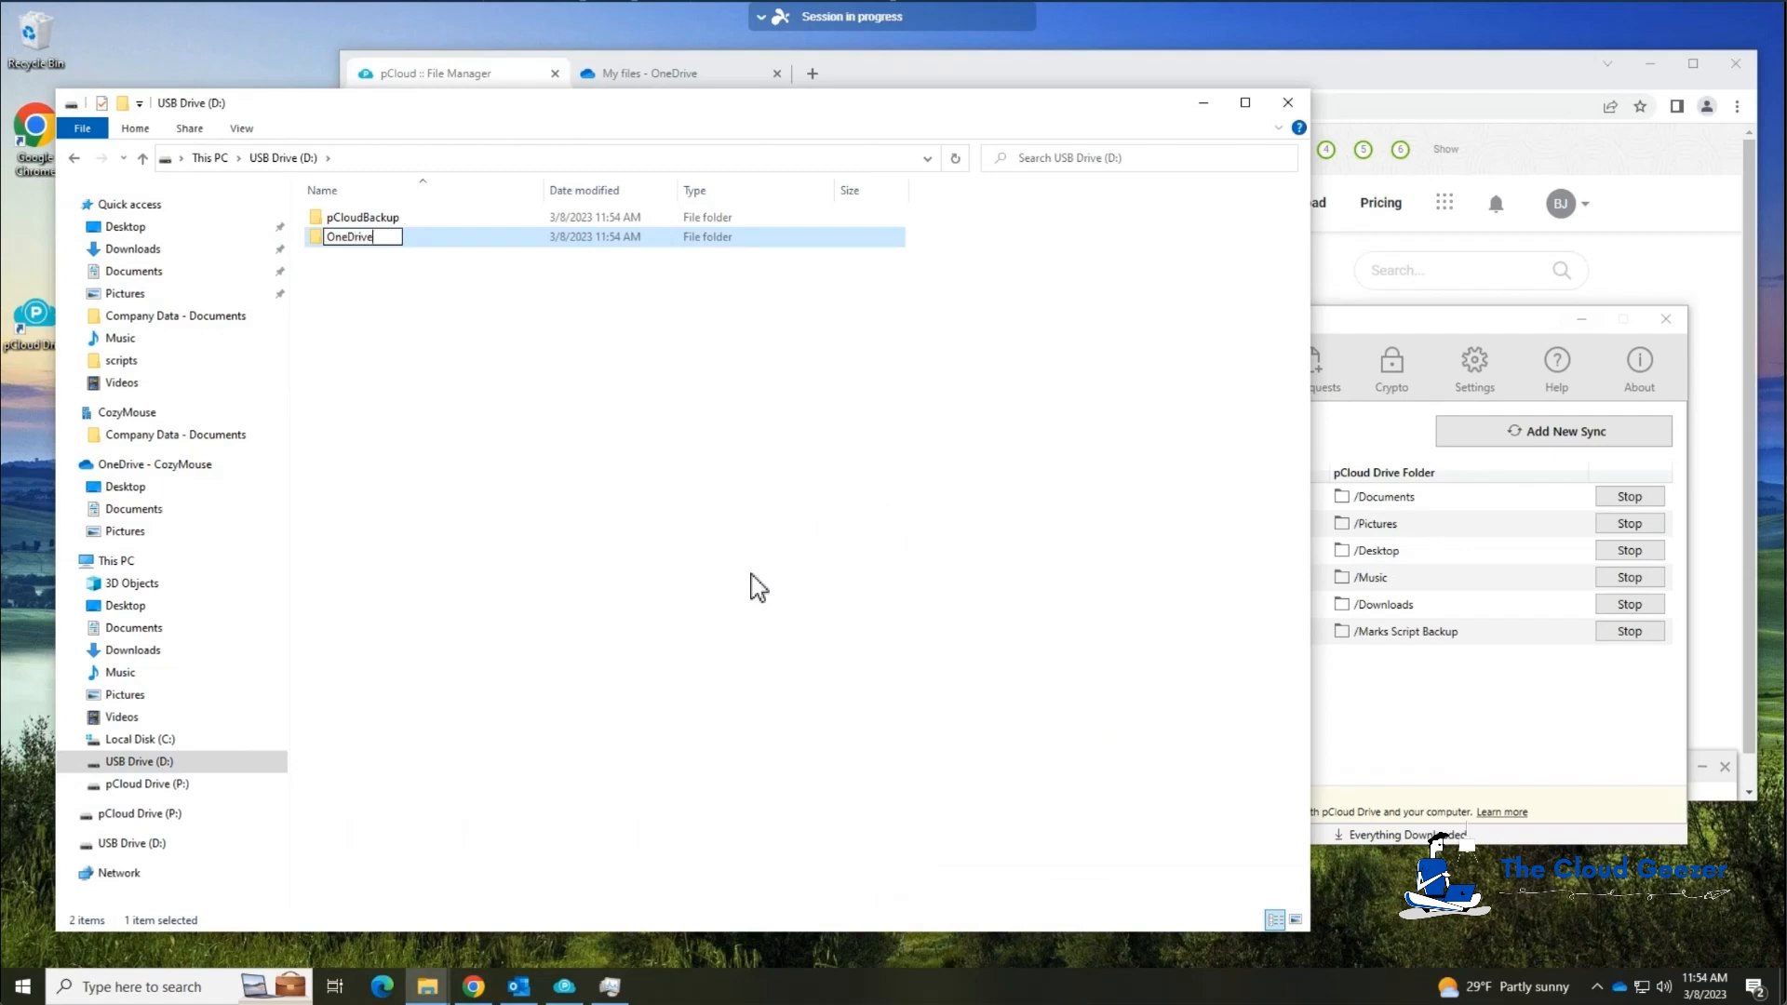
pyautogui.write('Backup')
pyautogui.press('Return')
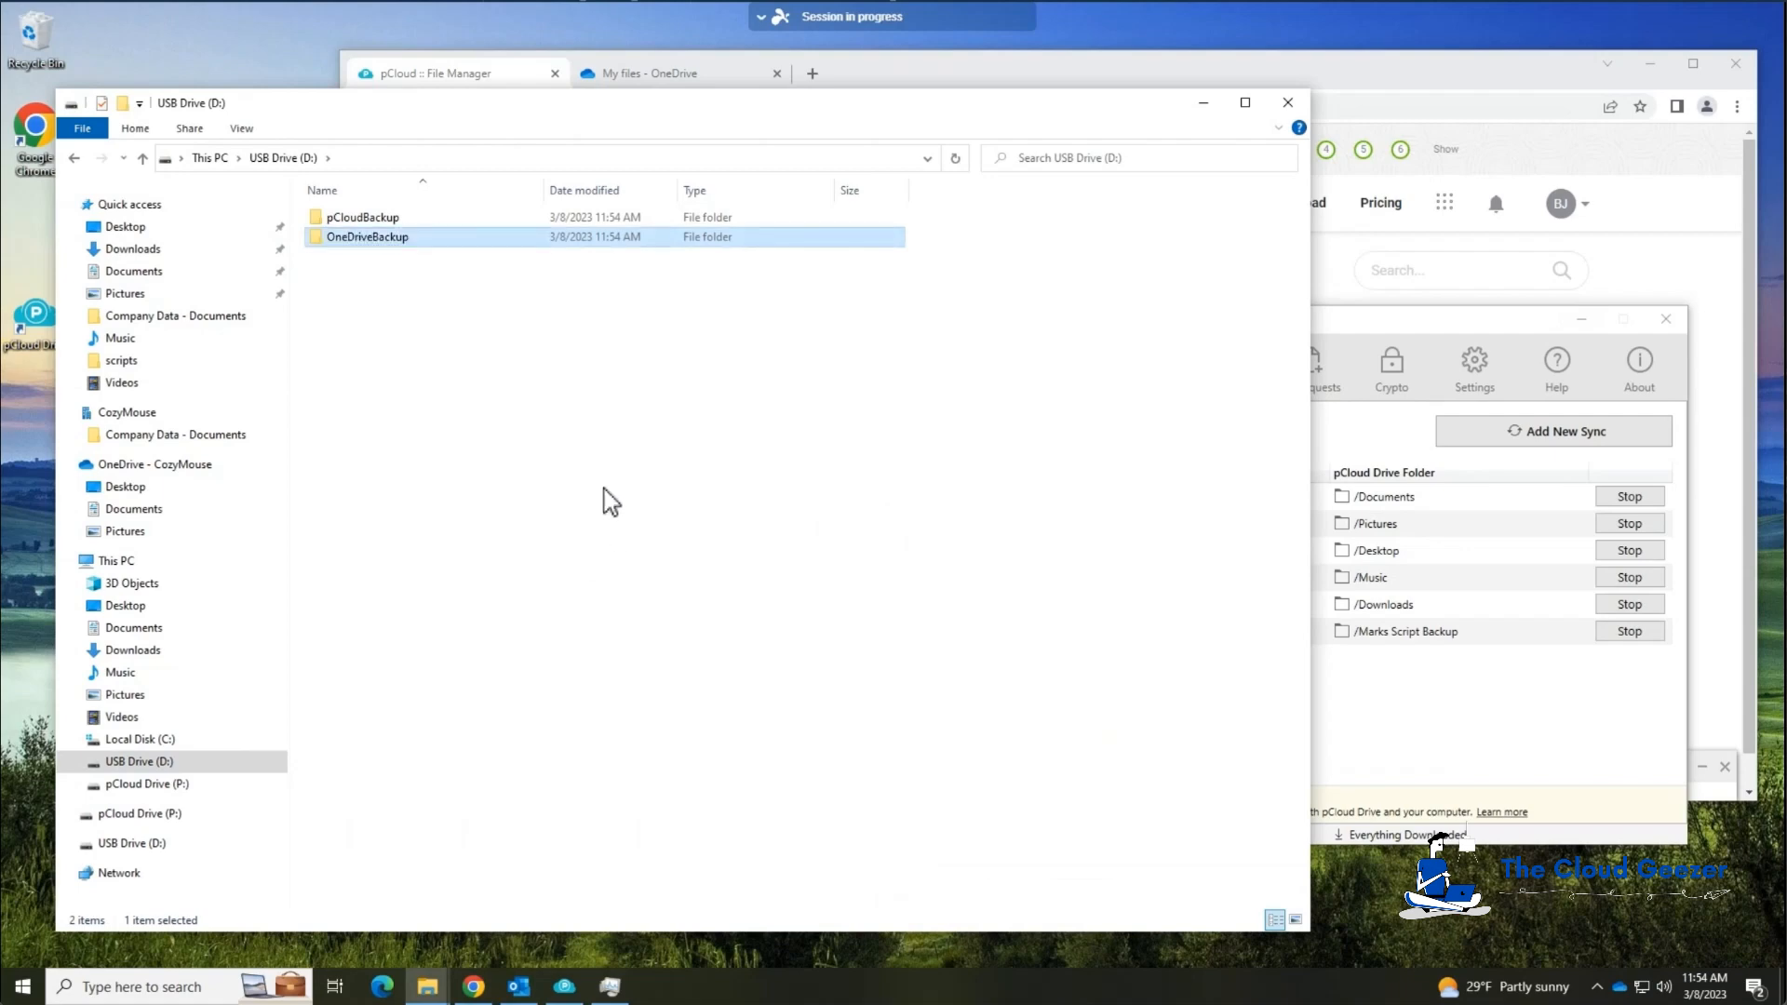
# Create a text document named BackuppCloud alongside the two backup folders.
pyautogui.rightClick(450, 337)
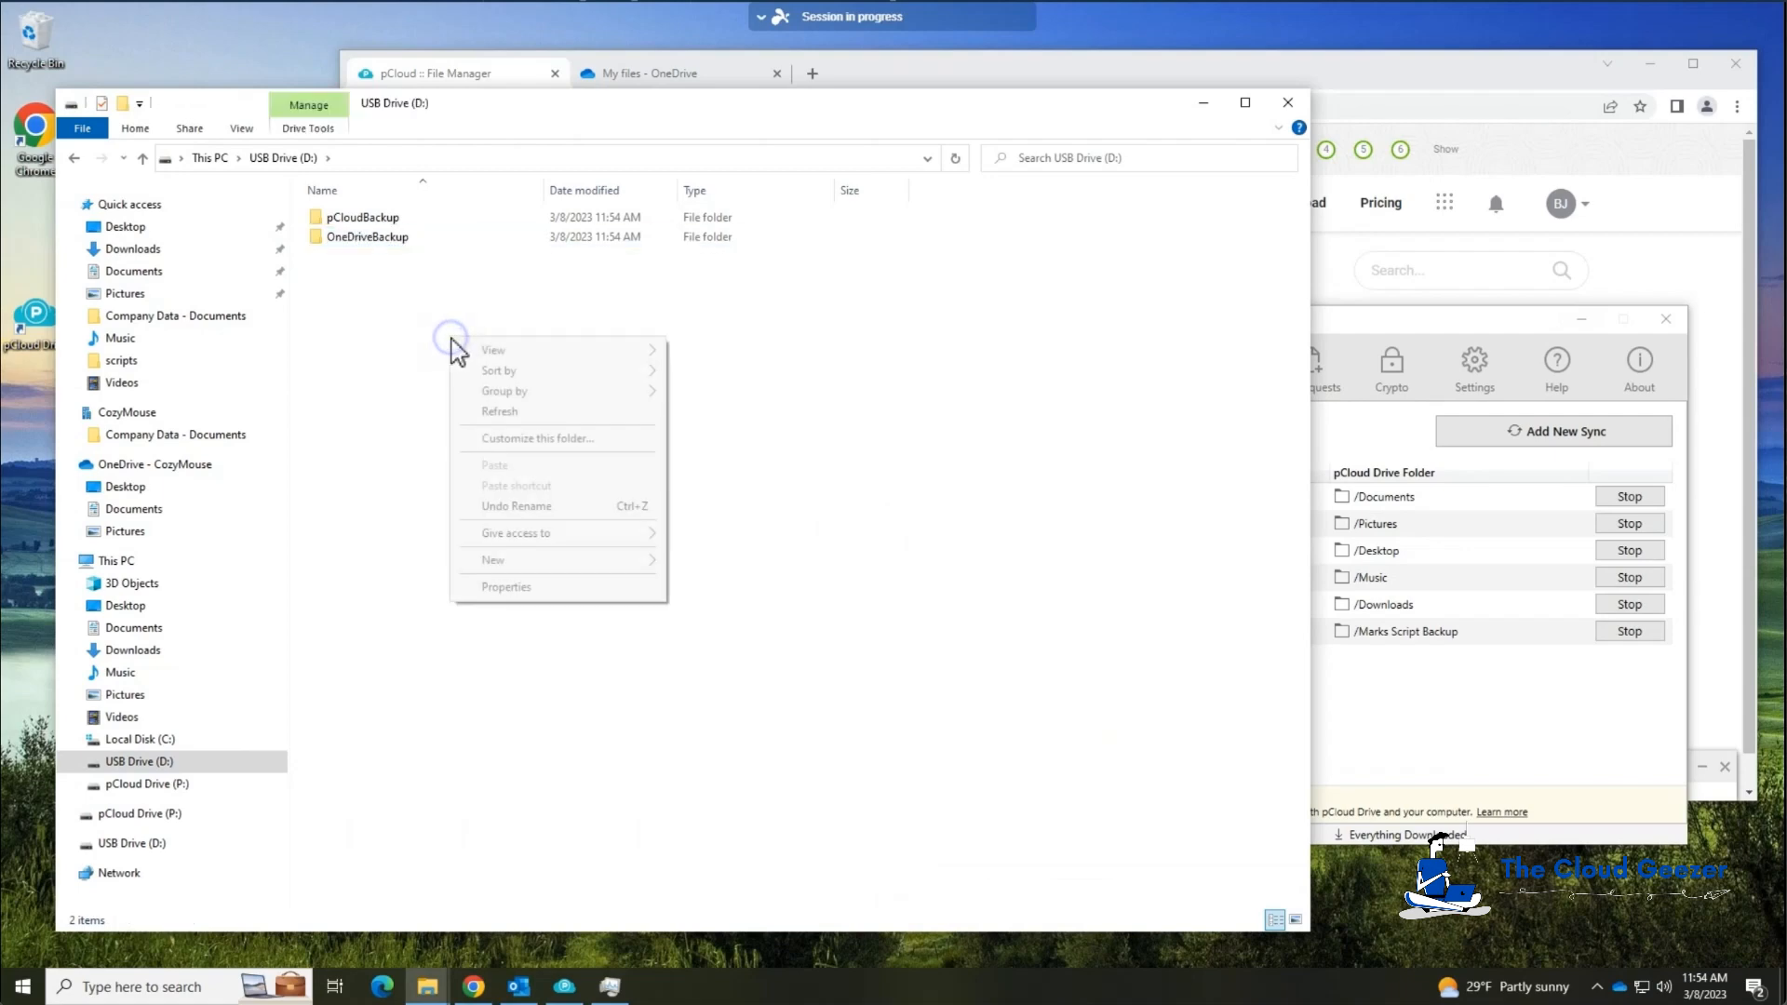
pyautogui.moveTo(519, 560)
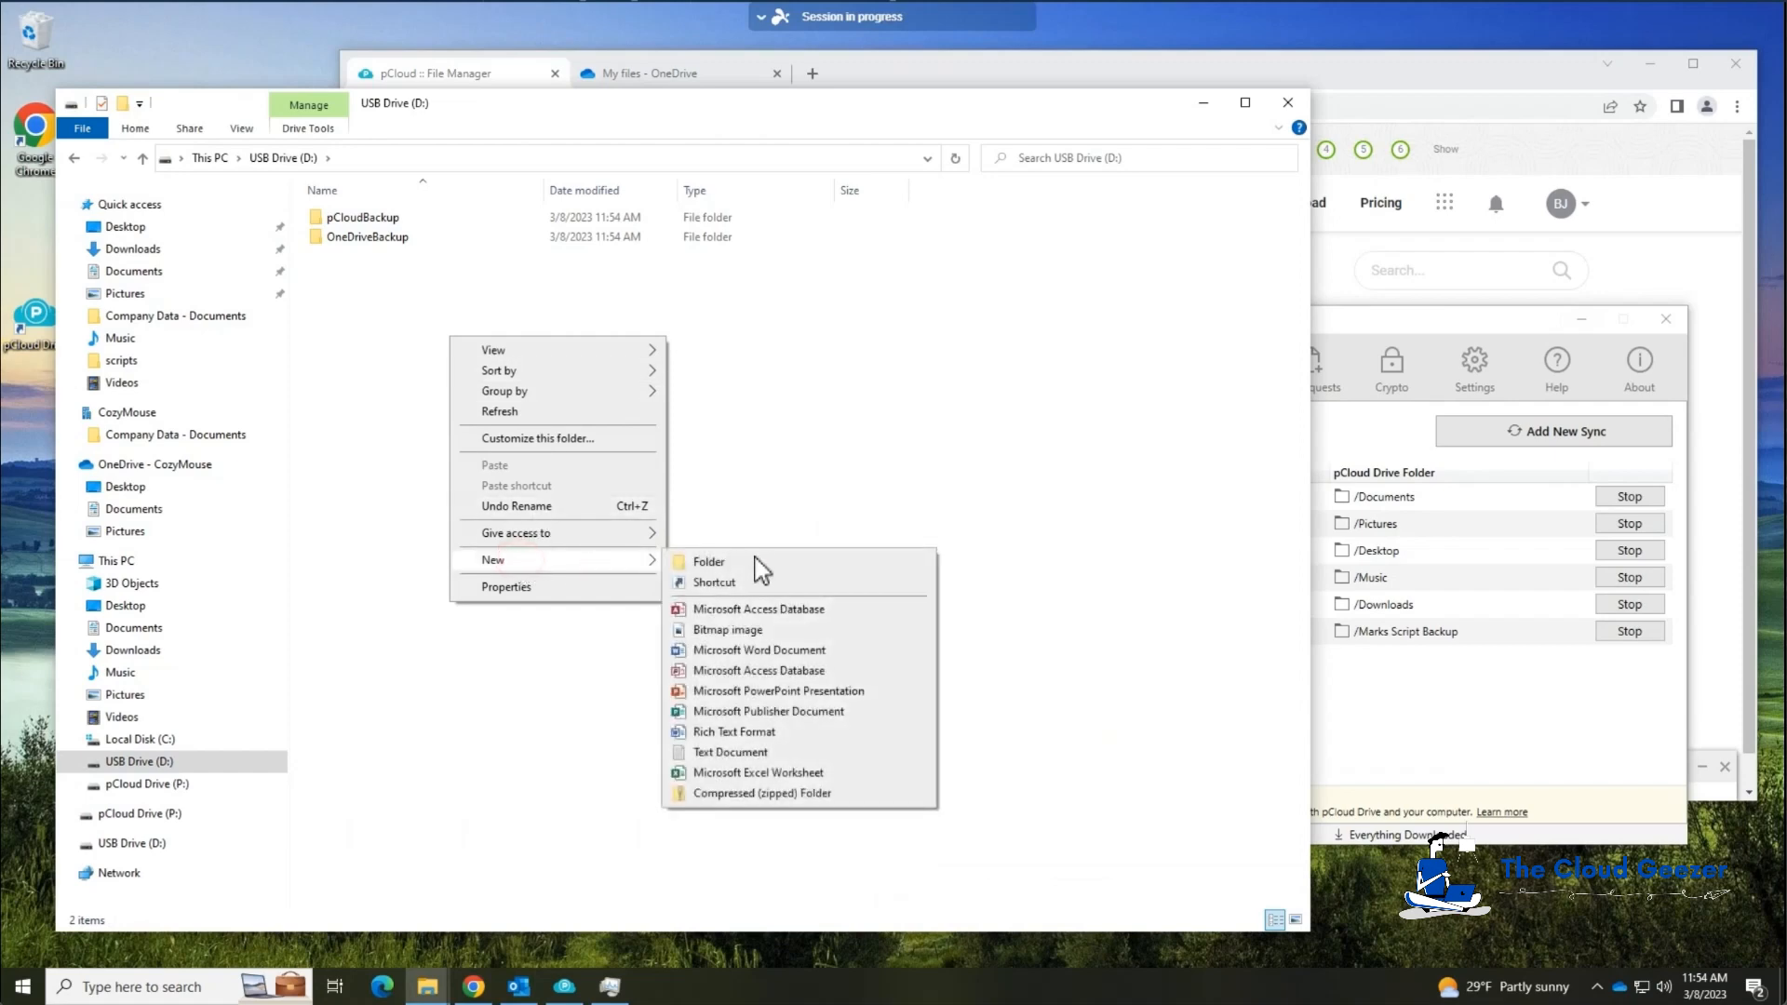
pyautogui.click(736, 752)
pyautogui.write('B')
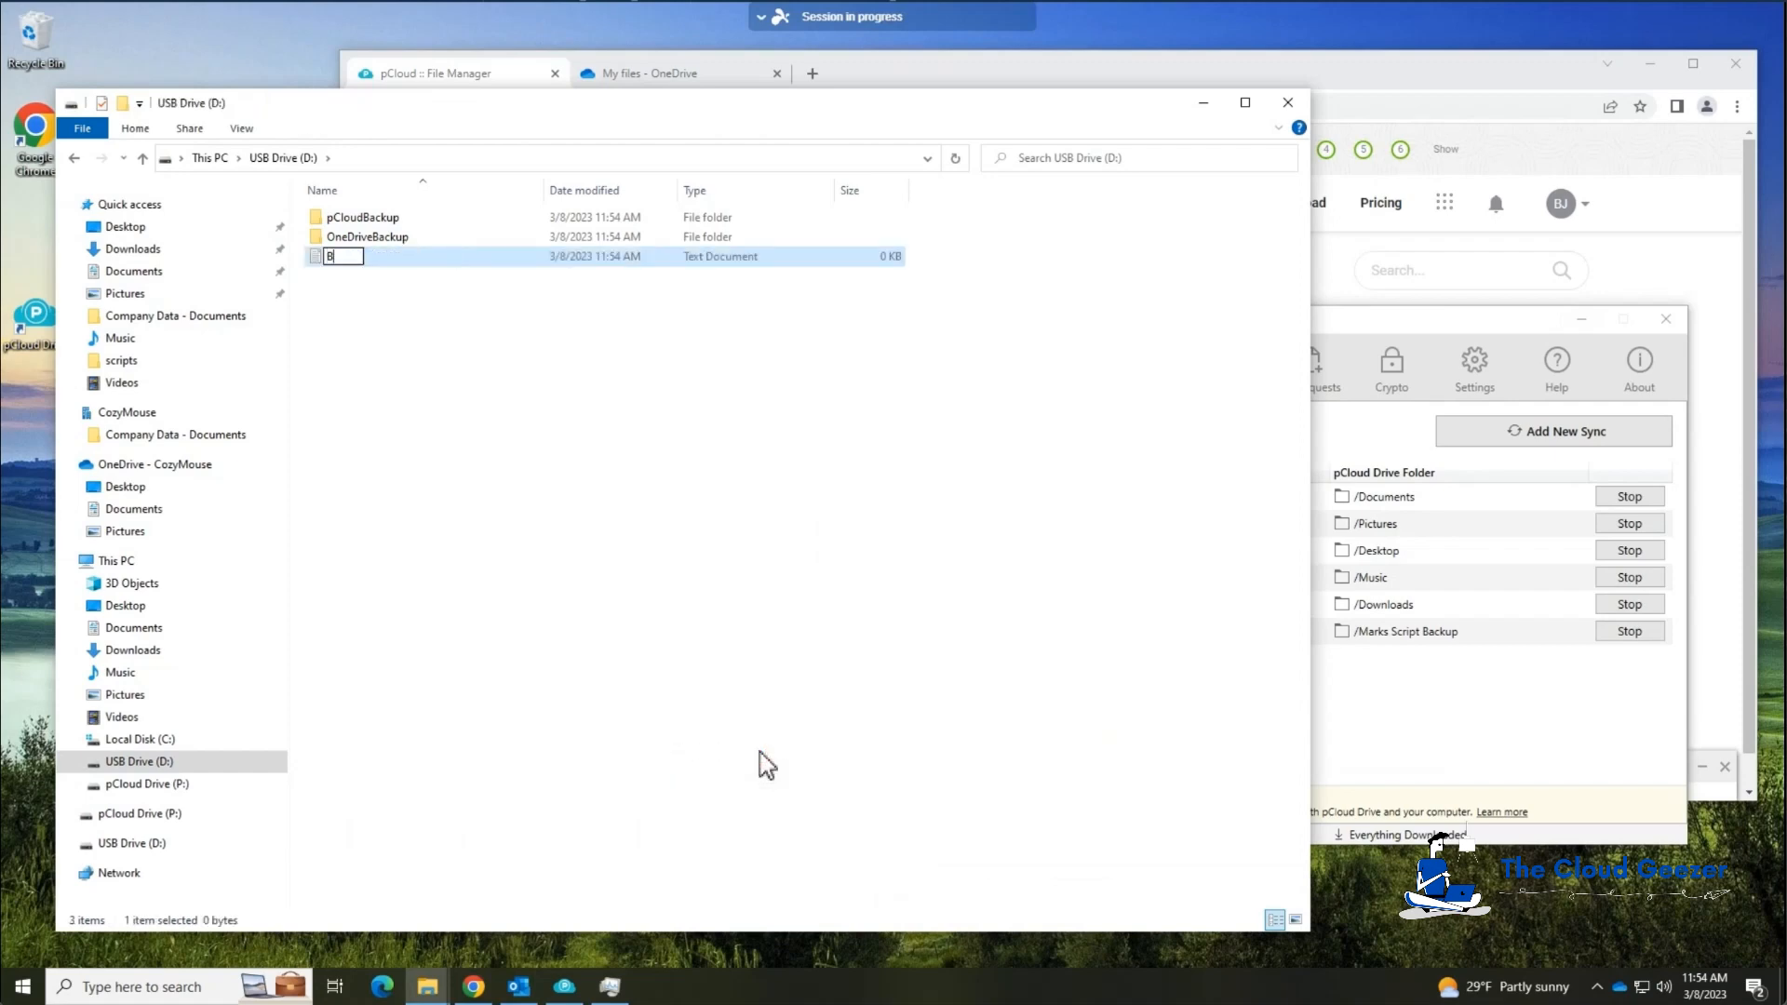
pyautogui.write('ackuppCloud')
pyautogui.press('Return')
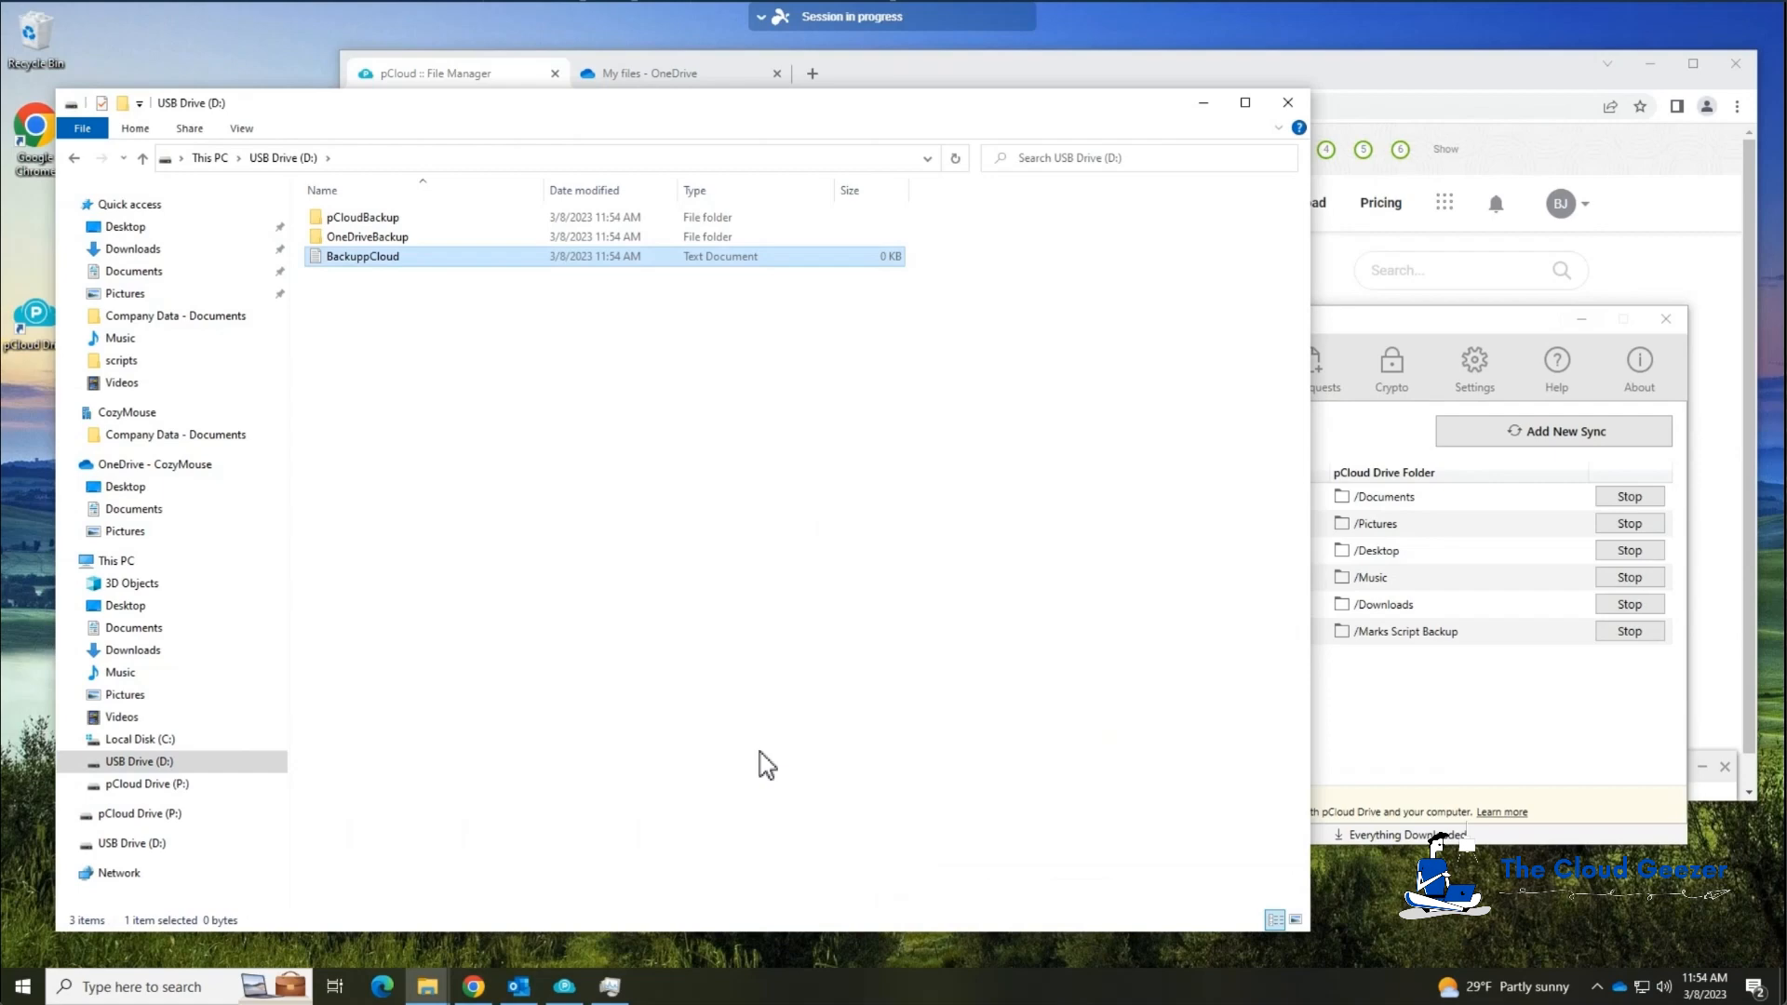
pyautogui.doubleClick(393, 258)
pyautogui.write('@echo off')
pyautogui.press('Return')
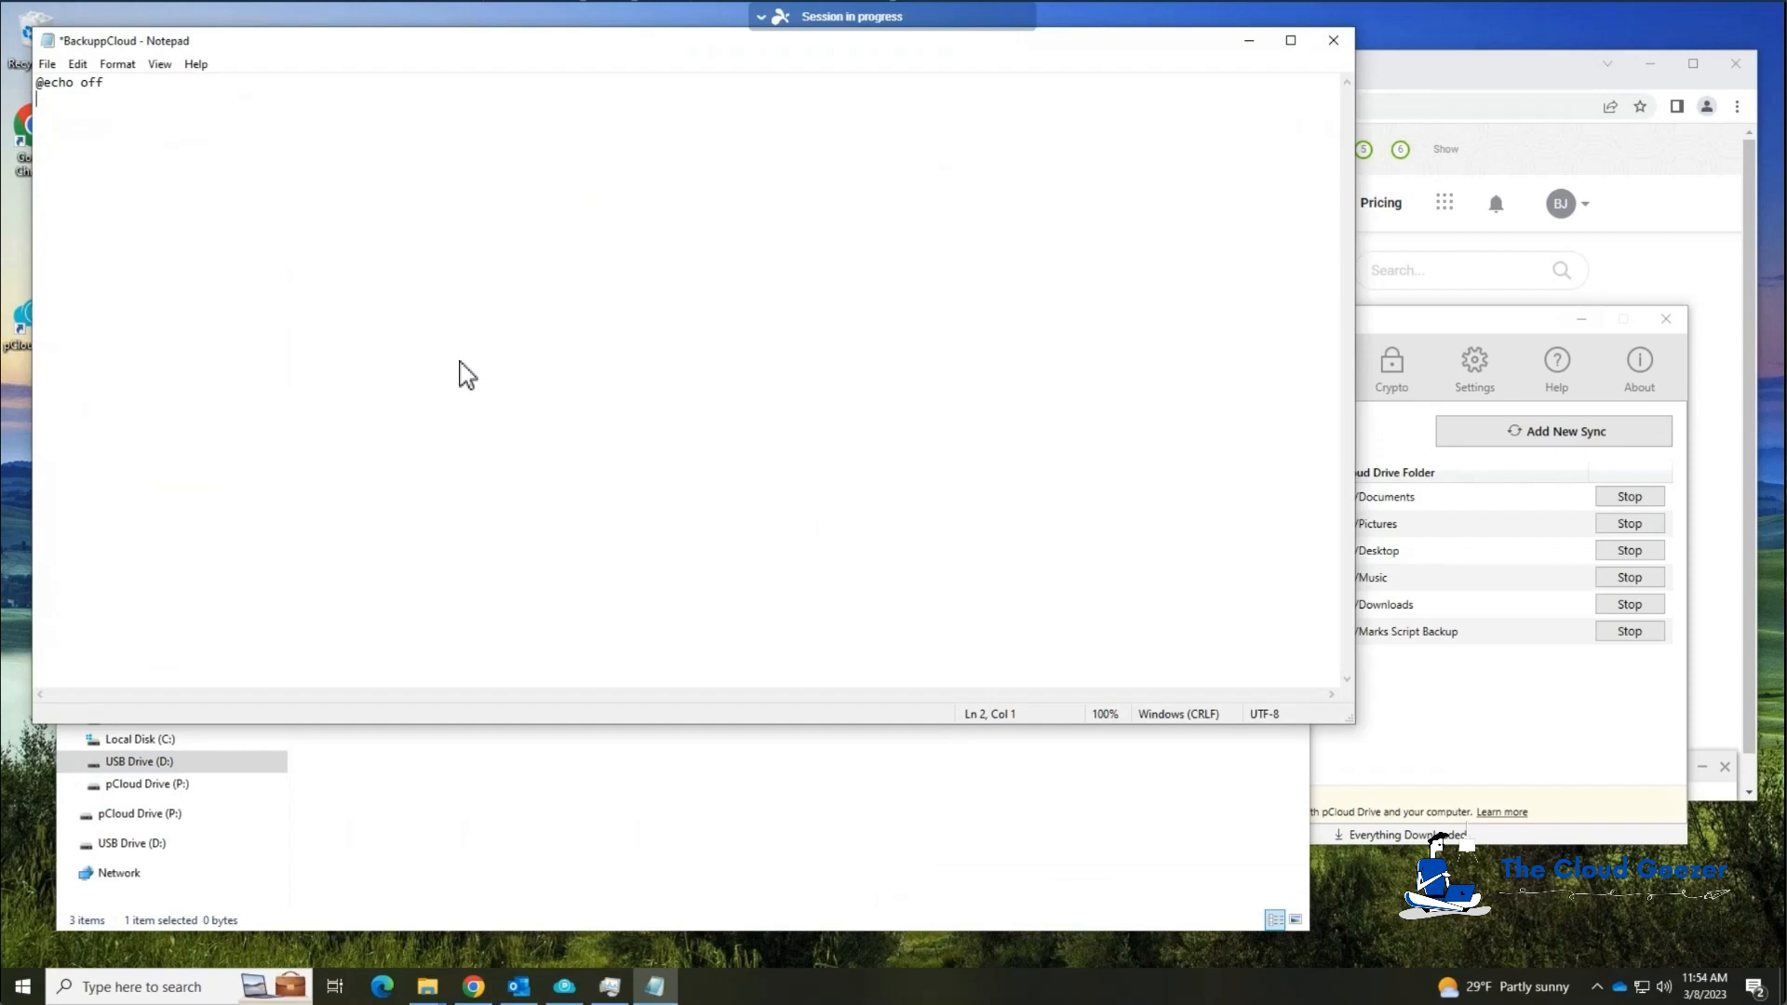
pyautogui.write('robocopy')
pyautogui.moveTo(430, 40); pyautogui.dragTo(808, 273)
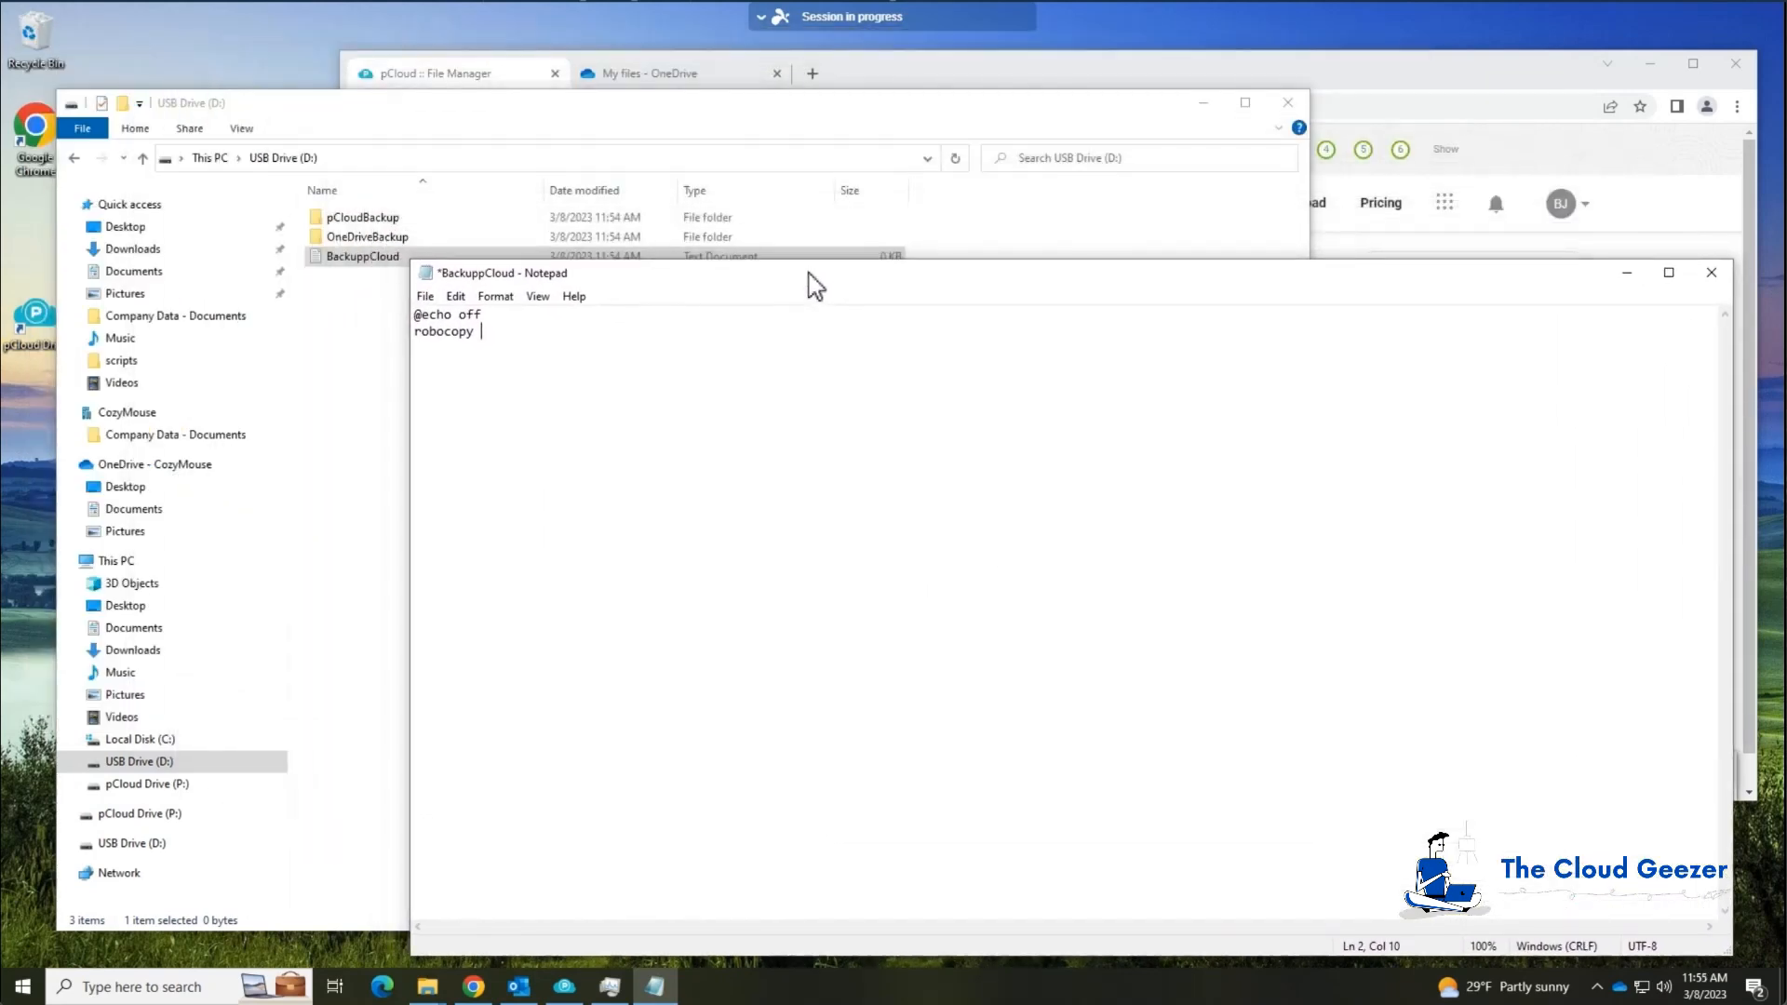
pyautogui.write('p:\\ d:\\pCloudBackup')
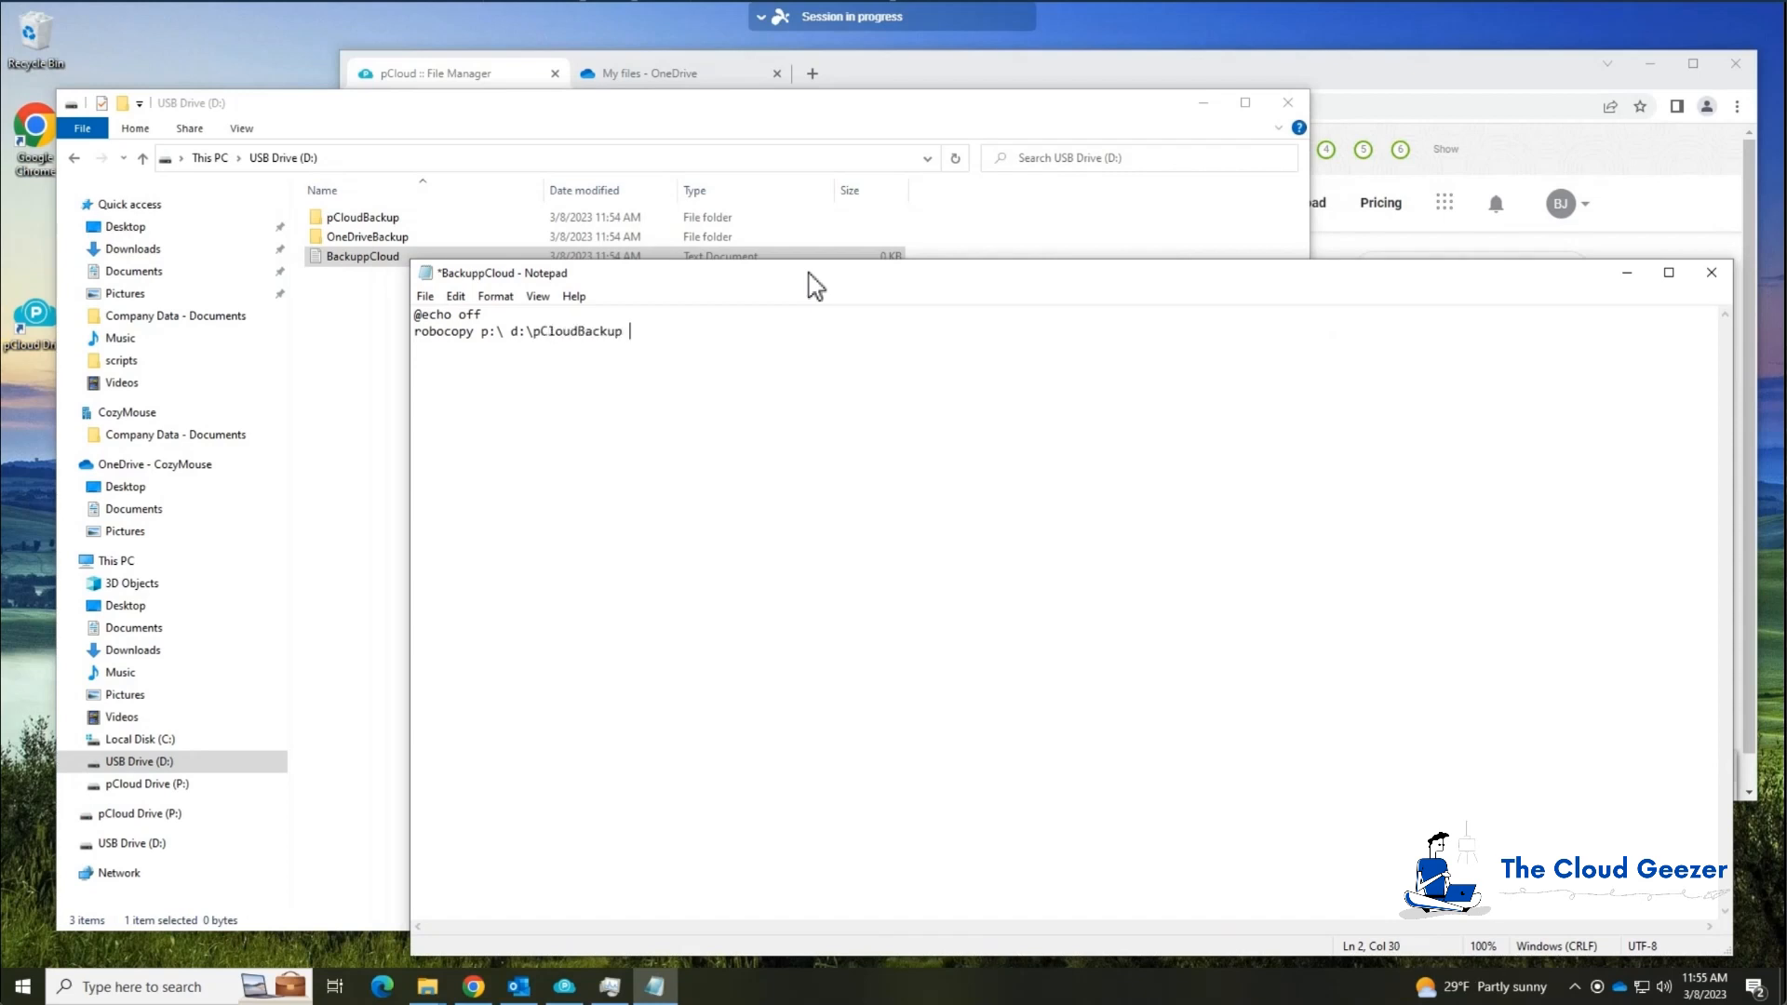
# Try the robocopy destination with a space in the folder name and double quotation marks around the path.
pyautogui.press('Left')
pyautogui.press('Left')
pyautogui.press('Left')
pyautogui.press('Left')
pyautogui.press('Left')
pyautogui.press('Left')
pyautogui.press('Left')
pyautogui.press('Left')
pyautogui.press('Right')
pyautogui.press('Left')
pyautogui.press('Left')
pyautogui.press('Left')
pyautogui.press('Left')
pyautogui.press('Left')
pyautogui.press('Left')
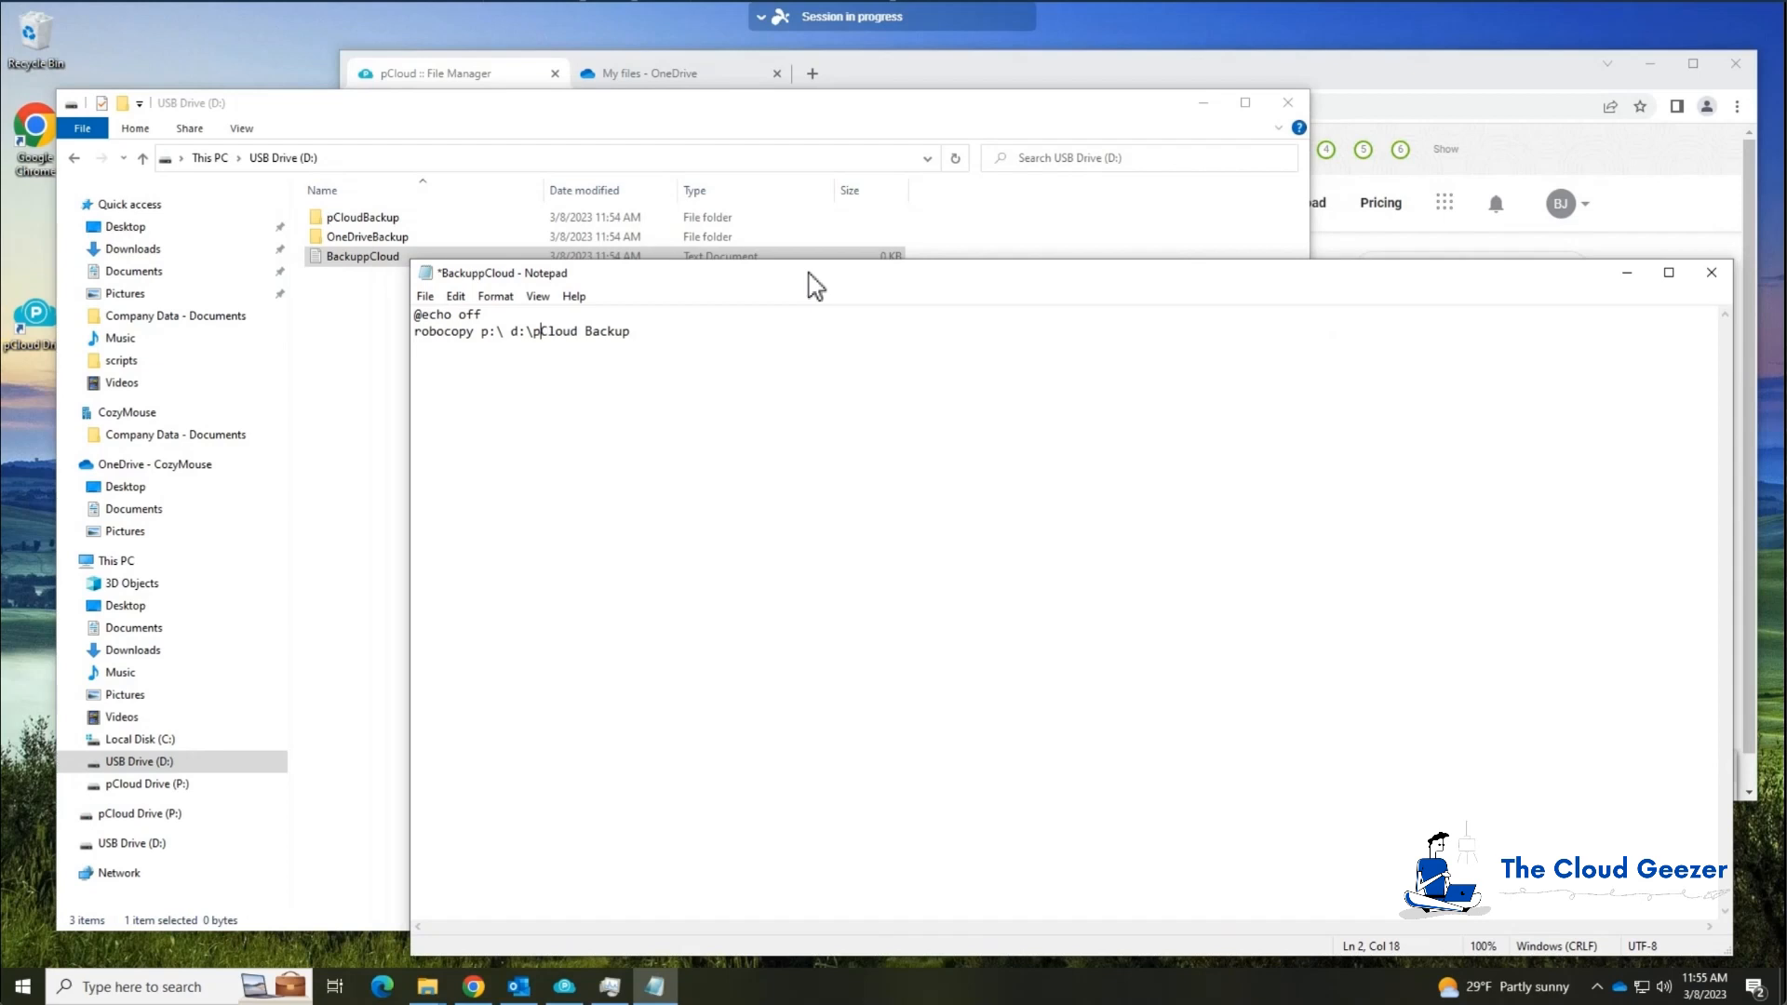
pyautogui.write('"')
pyautogui.press('End')
pyautogui.write('"')
# Remove the quotation marks and the added space from the robocopy destination path.
pyautogui.press('BackSpace')
pyautogui.press('Left')
pyautogui.press('Left')
pyautogui.press('Left')
pyautogui.press('Left')
pyautogui.press('Left')
pyautogui.press('Left')
pyautogui.press('BackSpace')
pyautogui.press('Left')
pyautogui.press('Left')
pyautogui.press('Left')
pyautogui.press('Left')
pyautogui.press('Left')
pyautogui.press('Left')
pyautogui.press('Left')
pyautogui.press('Left')
pyautogui.press('BackSpace')
# Append the switches "/s /mir /r:0 /w:0" to the robocopy line and add "pause" on the line below.
pyautogui.press('End')
pyautogui.write('/s')
pyautogui.write('/mir')
pyautogui.write('/r:0 /w:')
pyautogui.write('0')
pyautogui.press('Return')
pyautogui.write('pause')
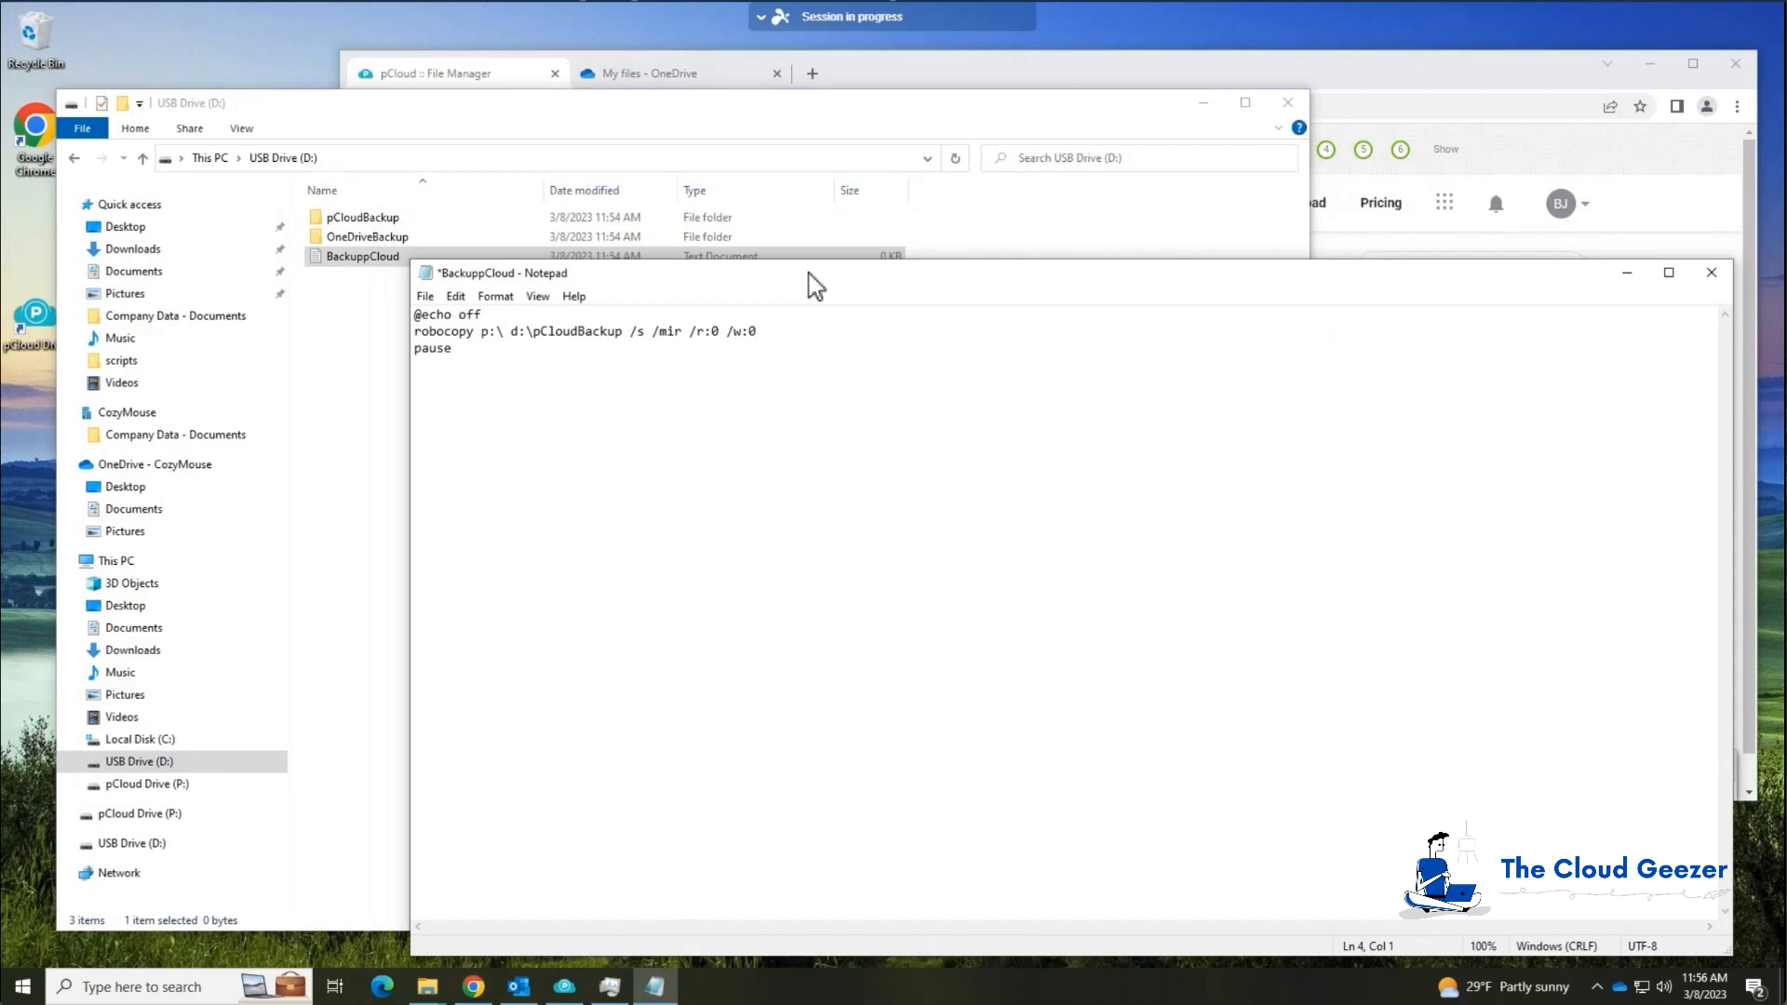
# Save the BackuppCloud script and close it.
pyautogui.click(424, 296)
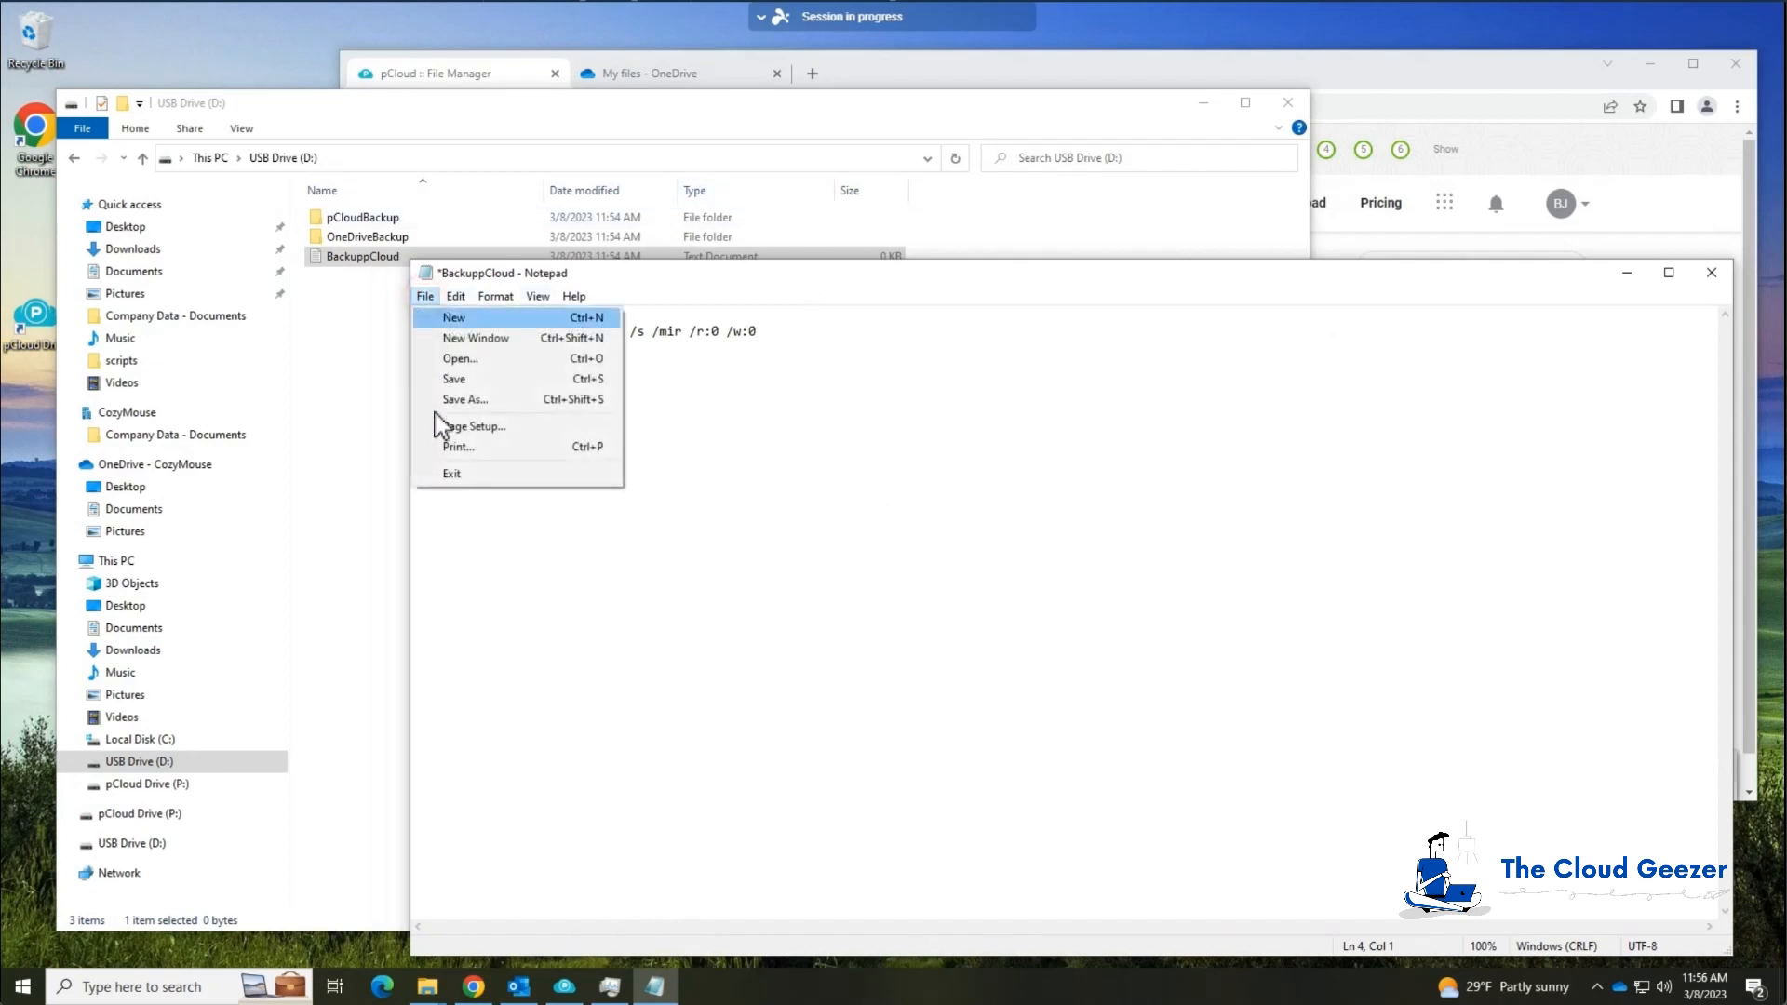
pyautogui.click(442, 379)
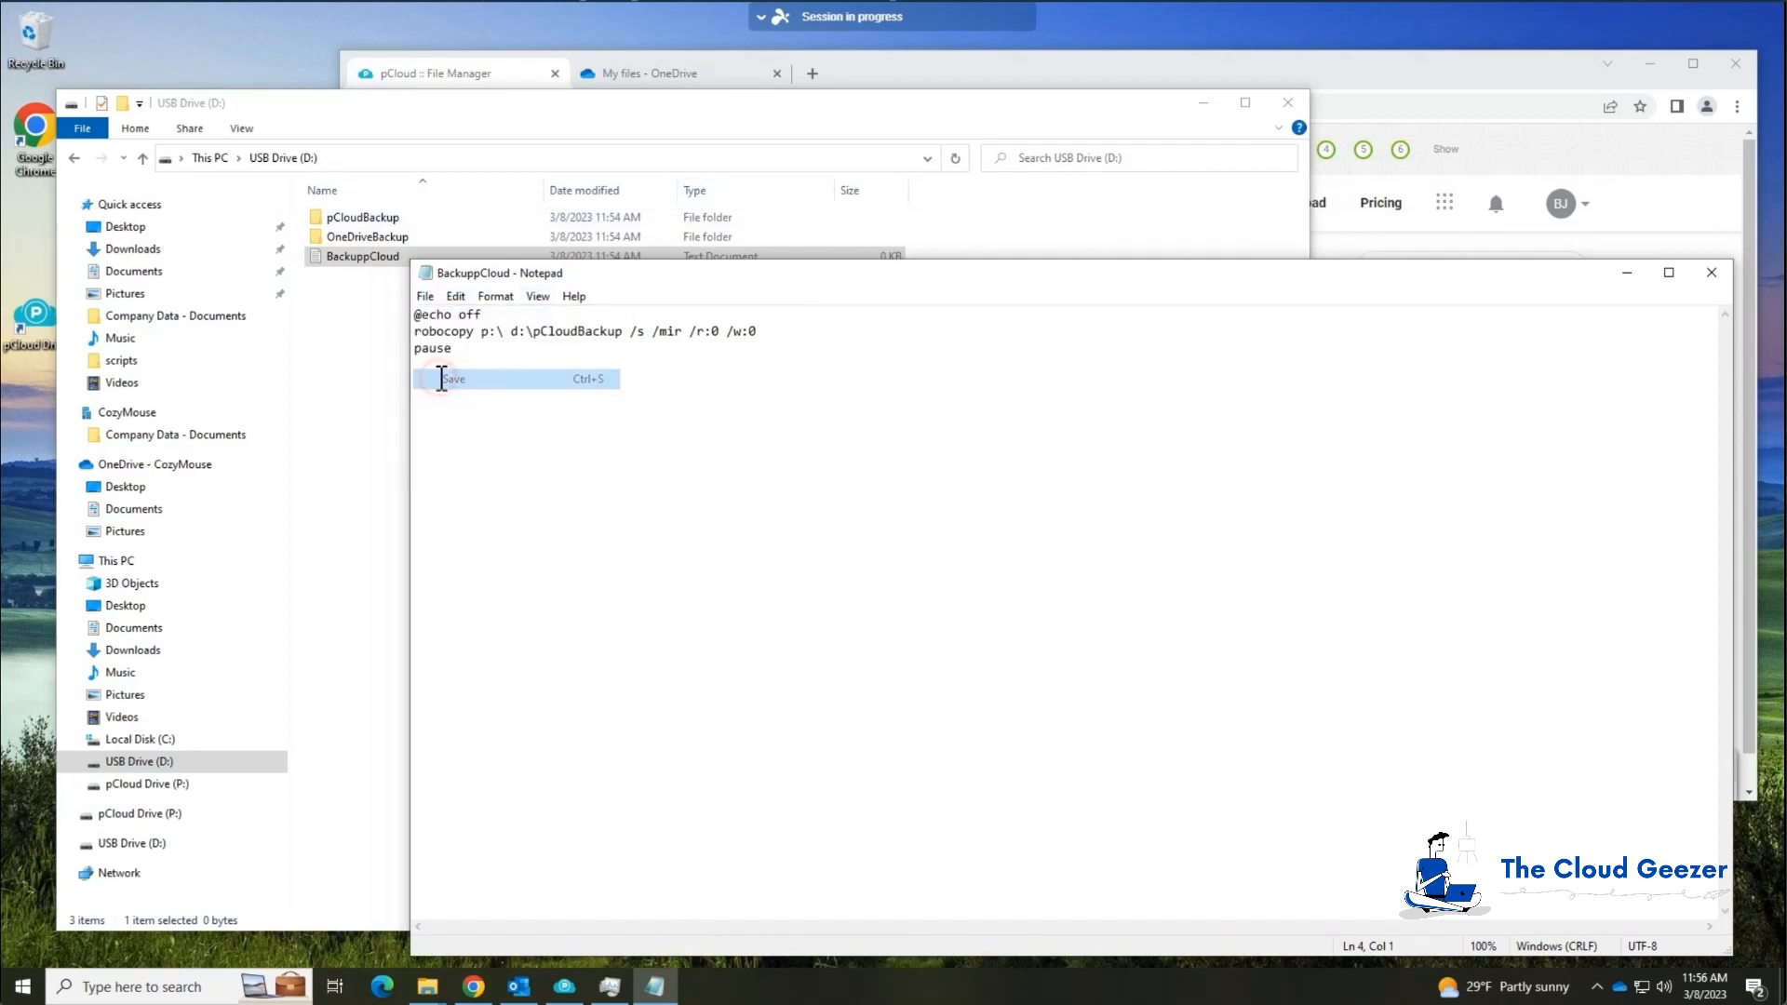
pyautogui.doubleClick(425, 272)
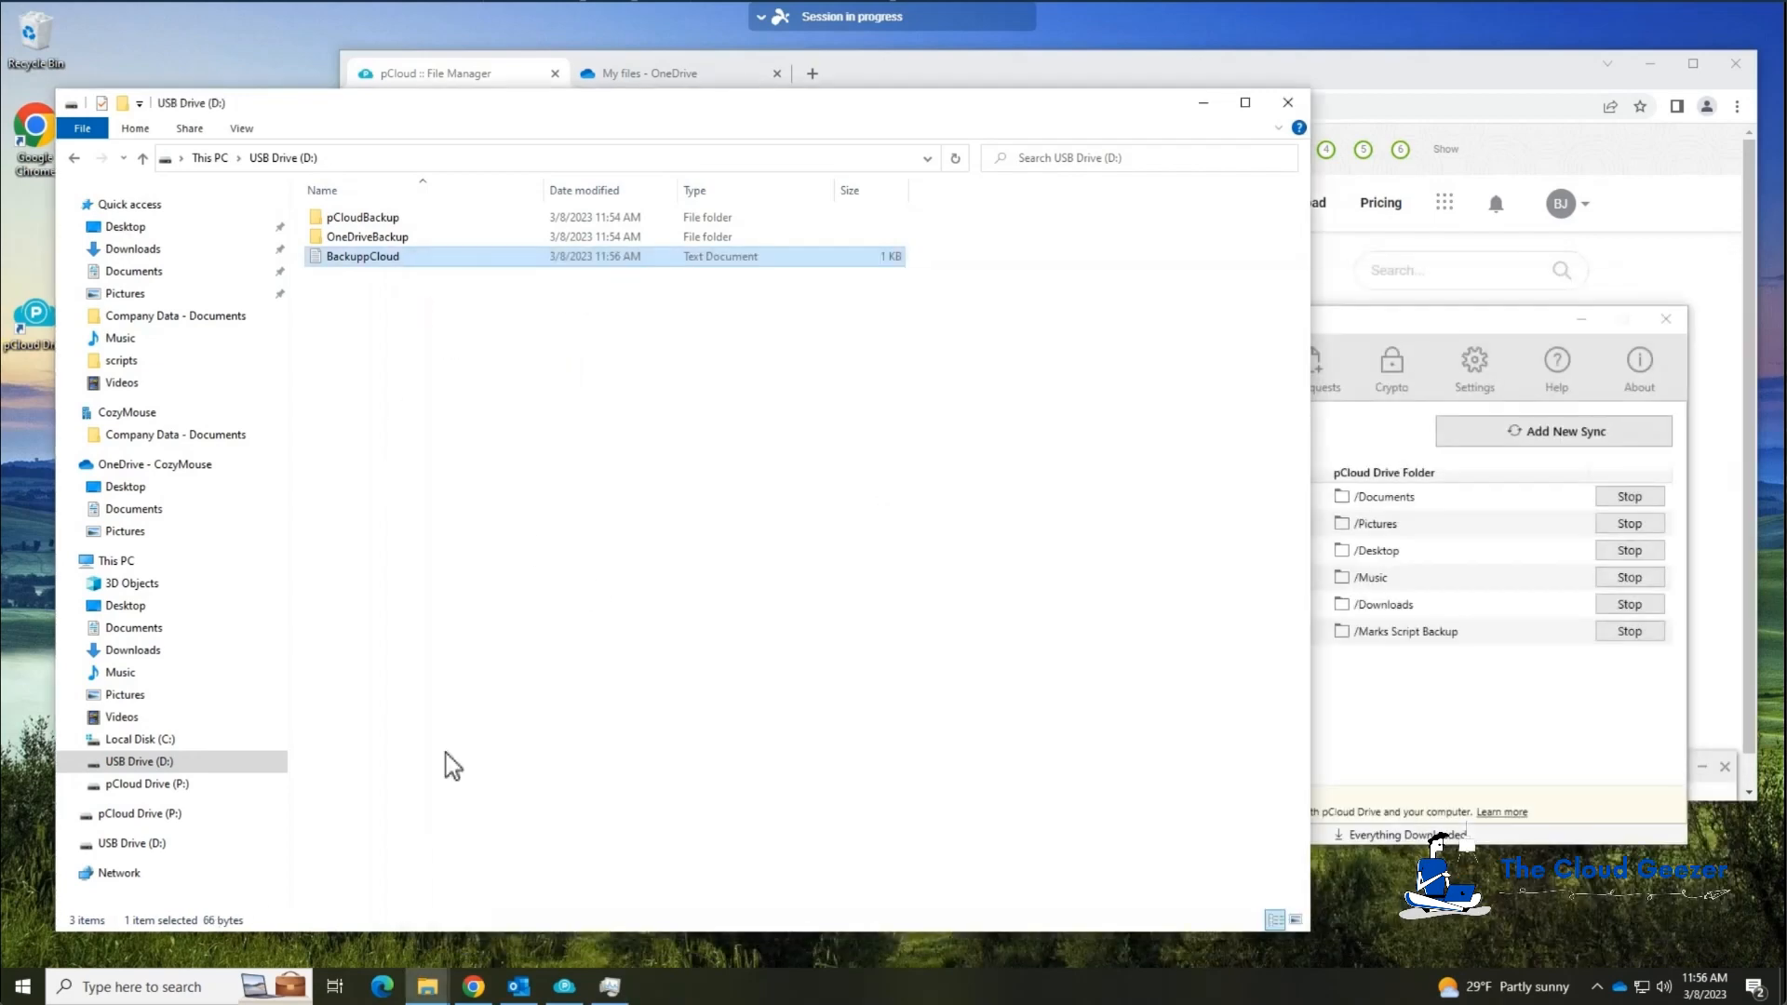
# Open Command Prompt, switch to the D: drive and list its directory.
pyautogui.click(168, 984)
pyautogui.write('cmd')
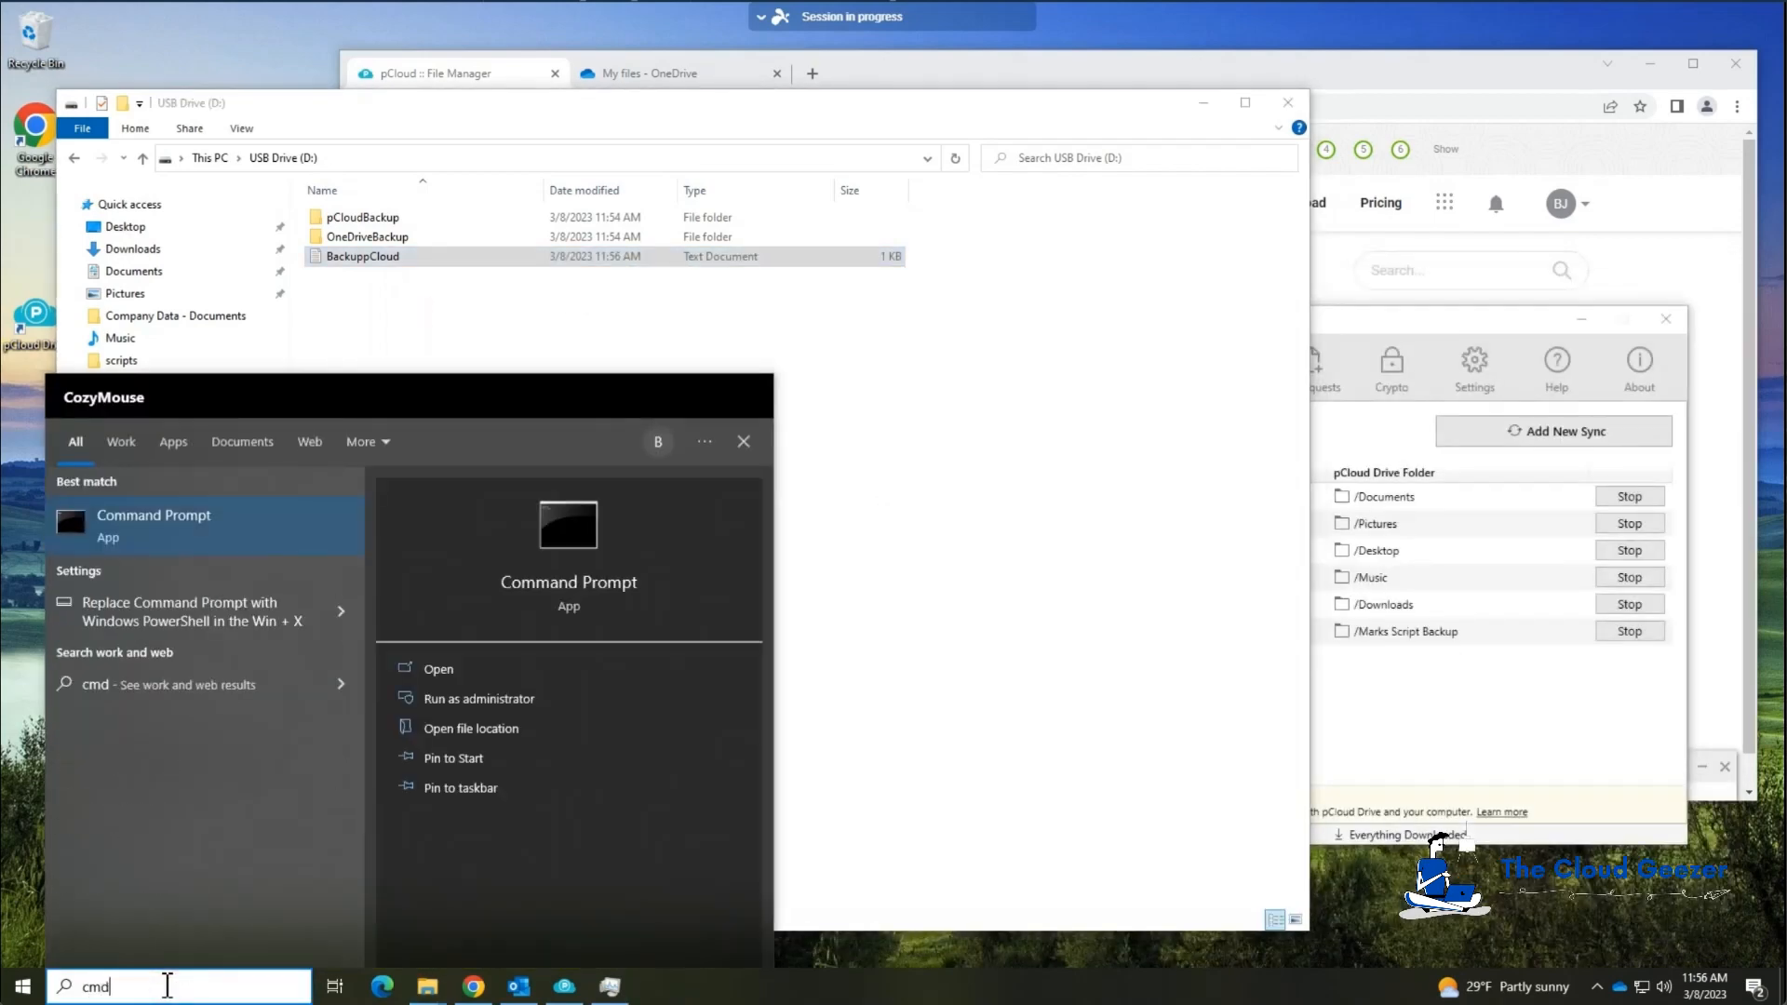
pyautogui.press('Return')
pyautogui.moveTo(437, 75); pyautogui.dragTo(835, 345)
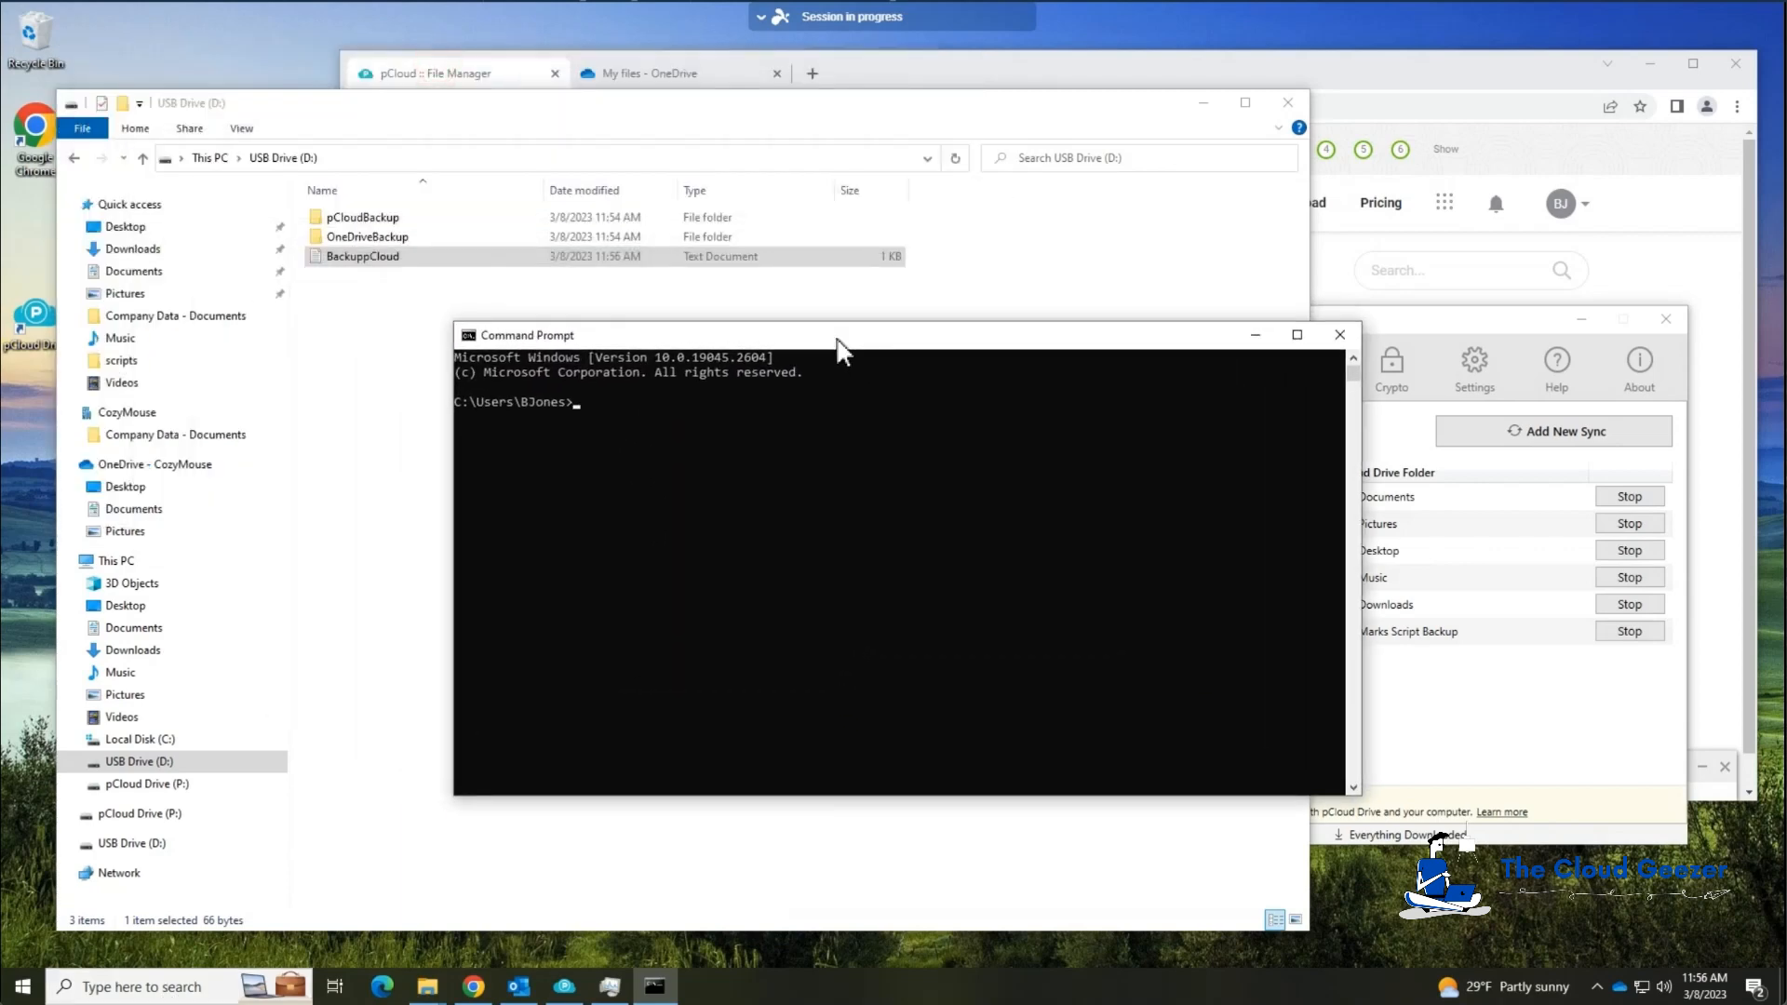
pyautogui.write('d:')
pyautogui.press('Return')
pyautogui.write('dir')
pyautogui.press('Return')
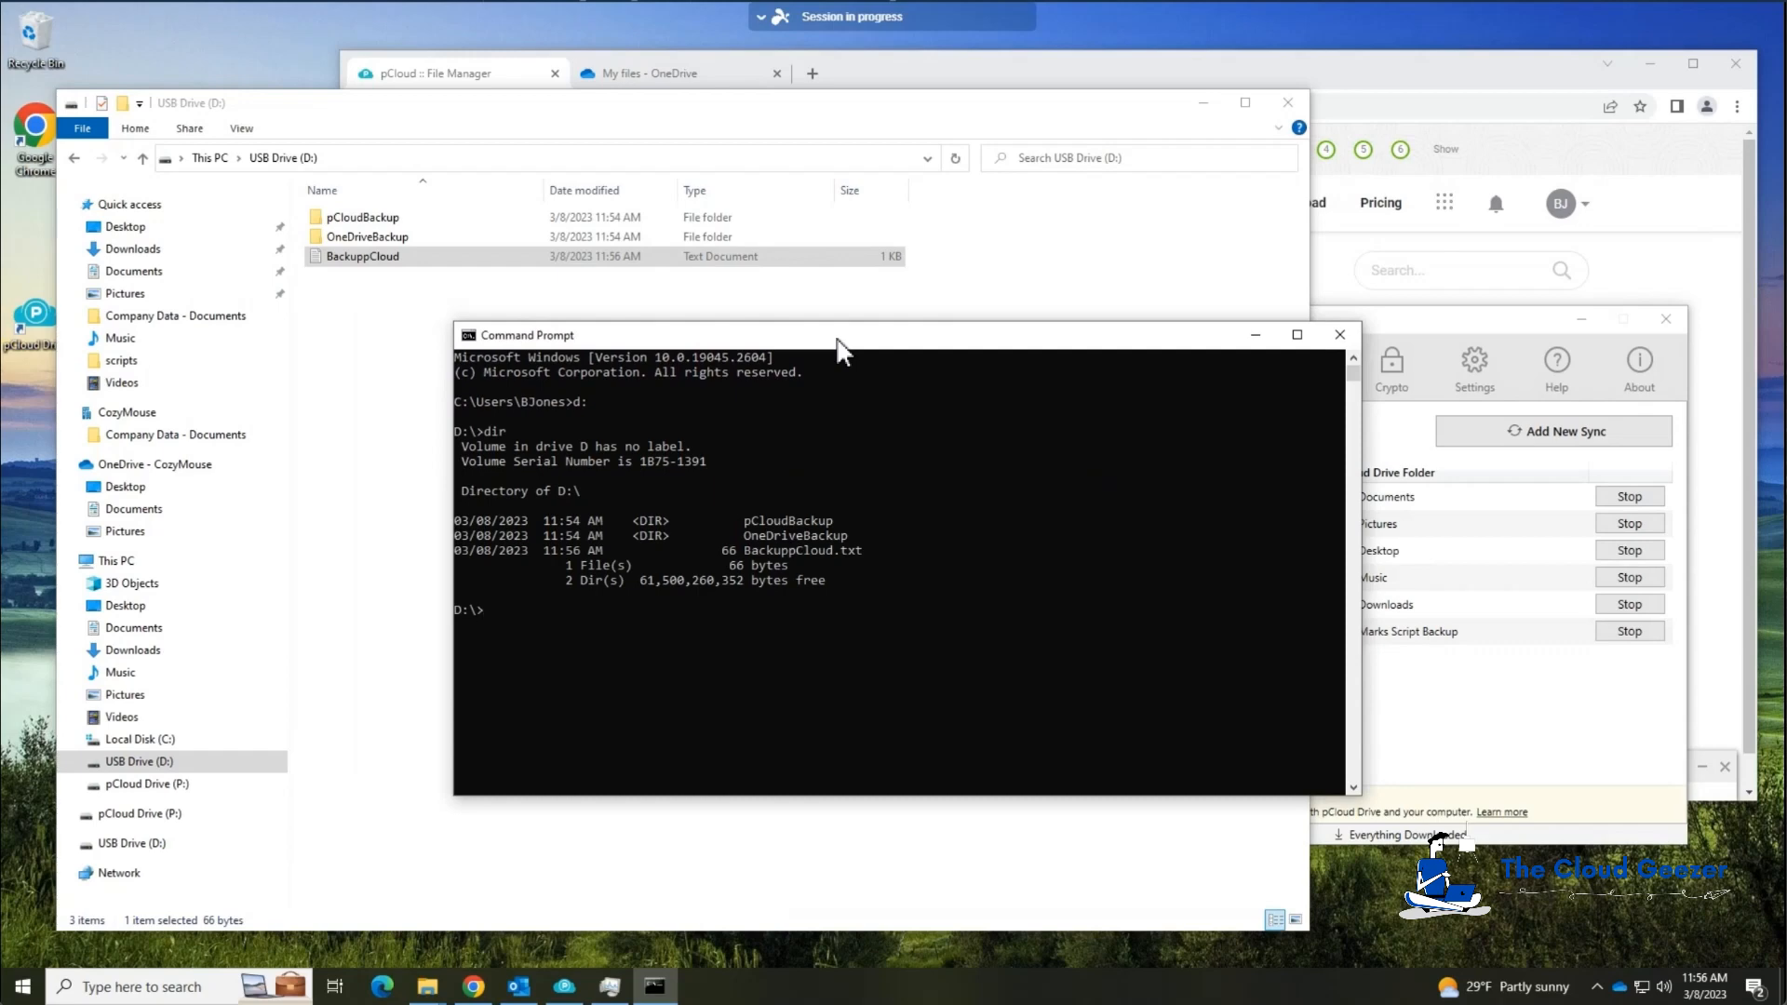
# Rename BackuppCloud.txt to BackuppCloud.cmd with the ren command and close Command Prompt.
pyautogui.write('ren b')
pyautogui.press('Tab')
pyautogui.write('b')
pyautogui.press('Tab')
pyautogui.press('BackSpace')
pyautogui.press('BackSpace')
pyautogui.press('BackSpace')
pyautogui.write('cmd')
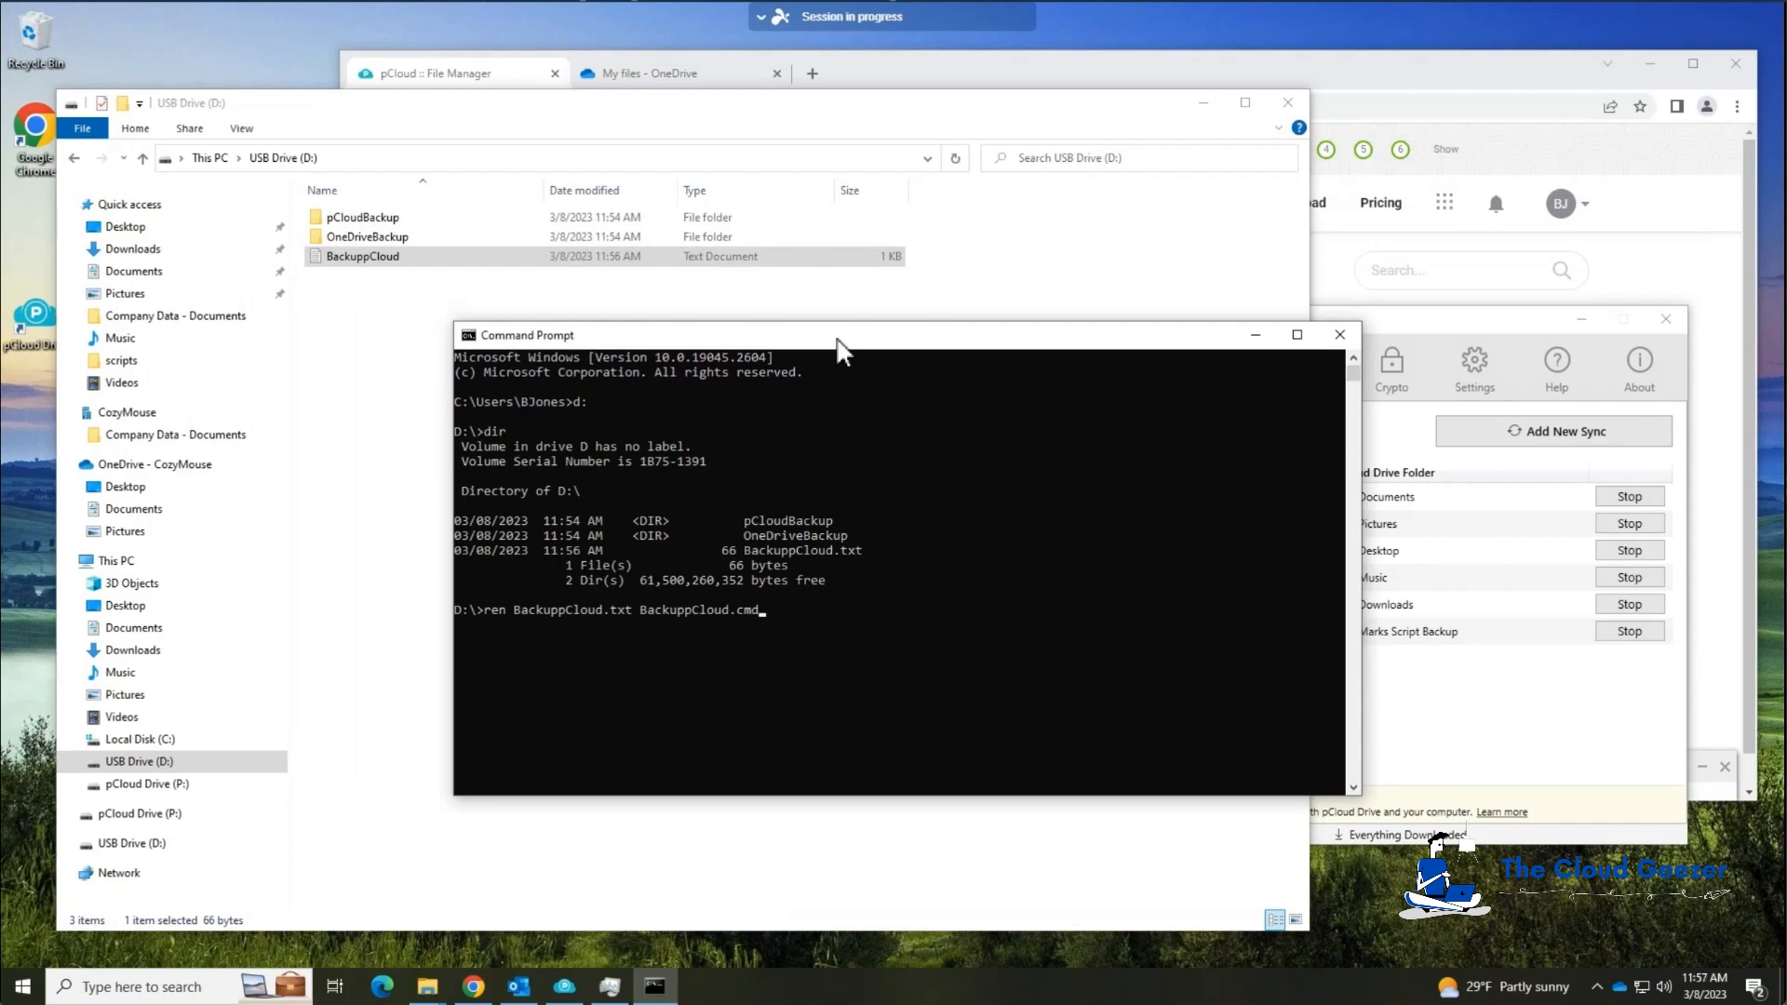
pyautogui.press('Return')
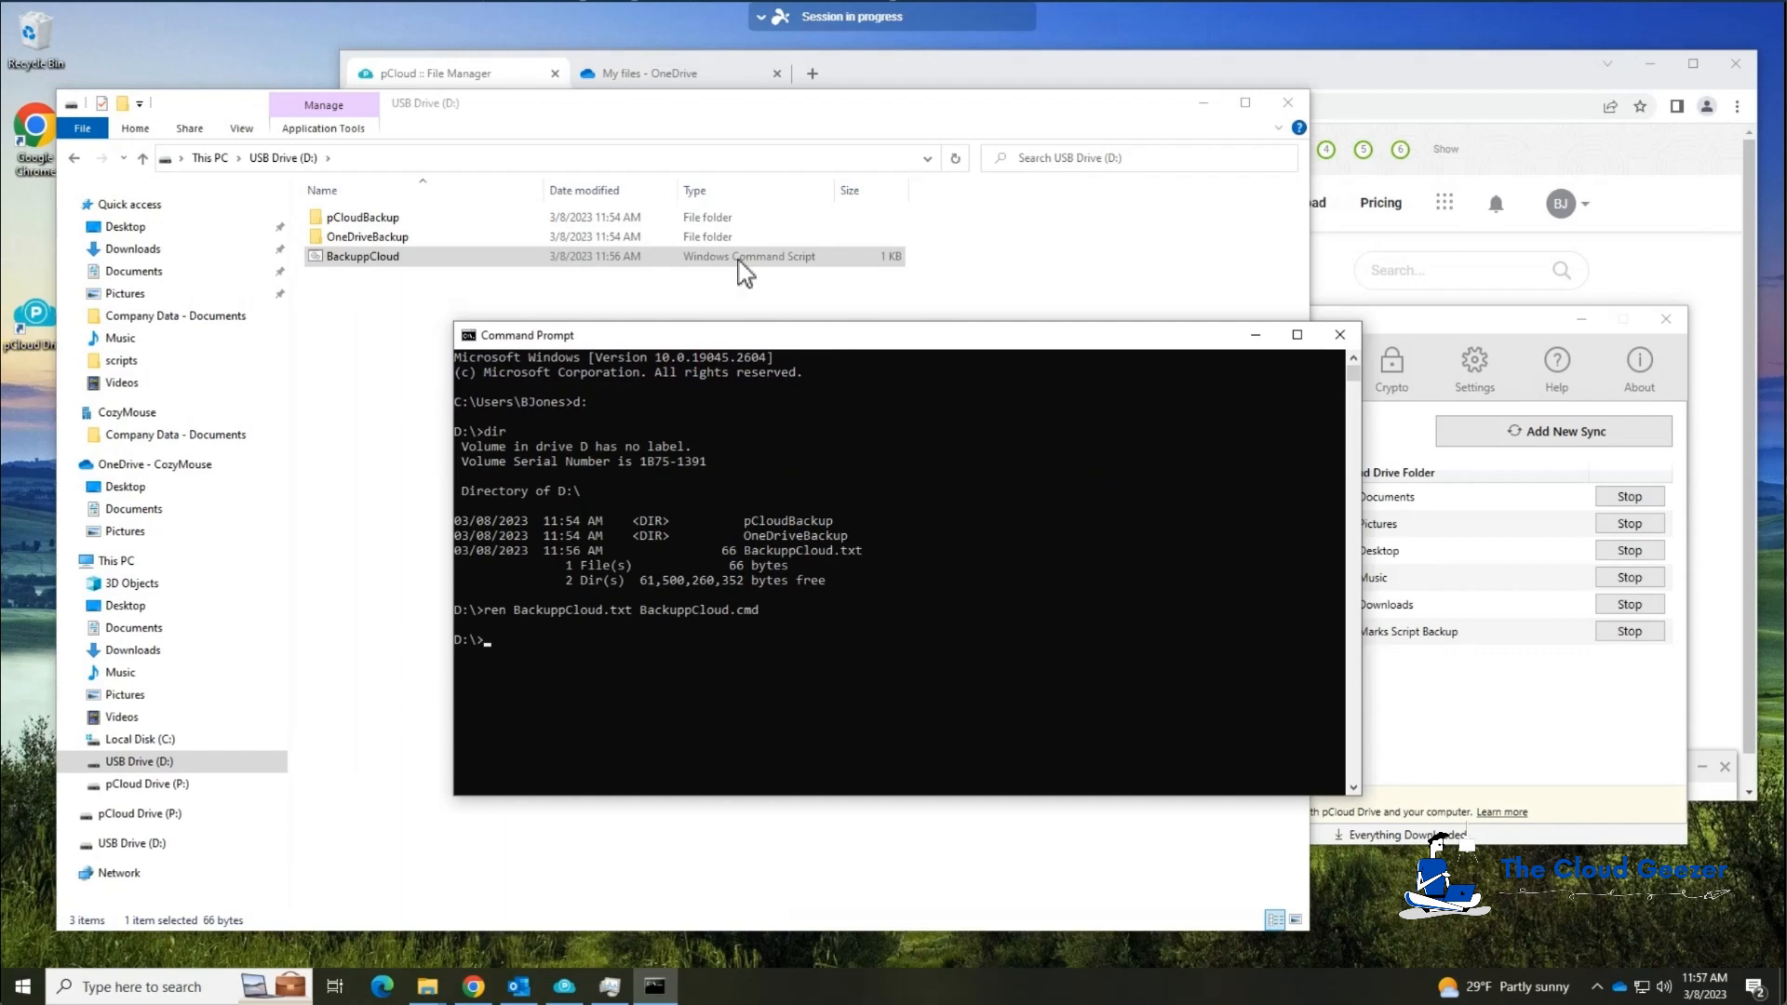
pyautogui.click(590, 647)
pyautogui.click(1340, 334)
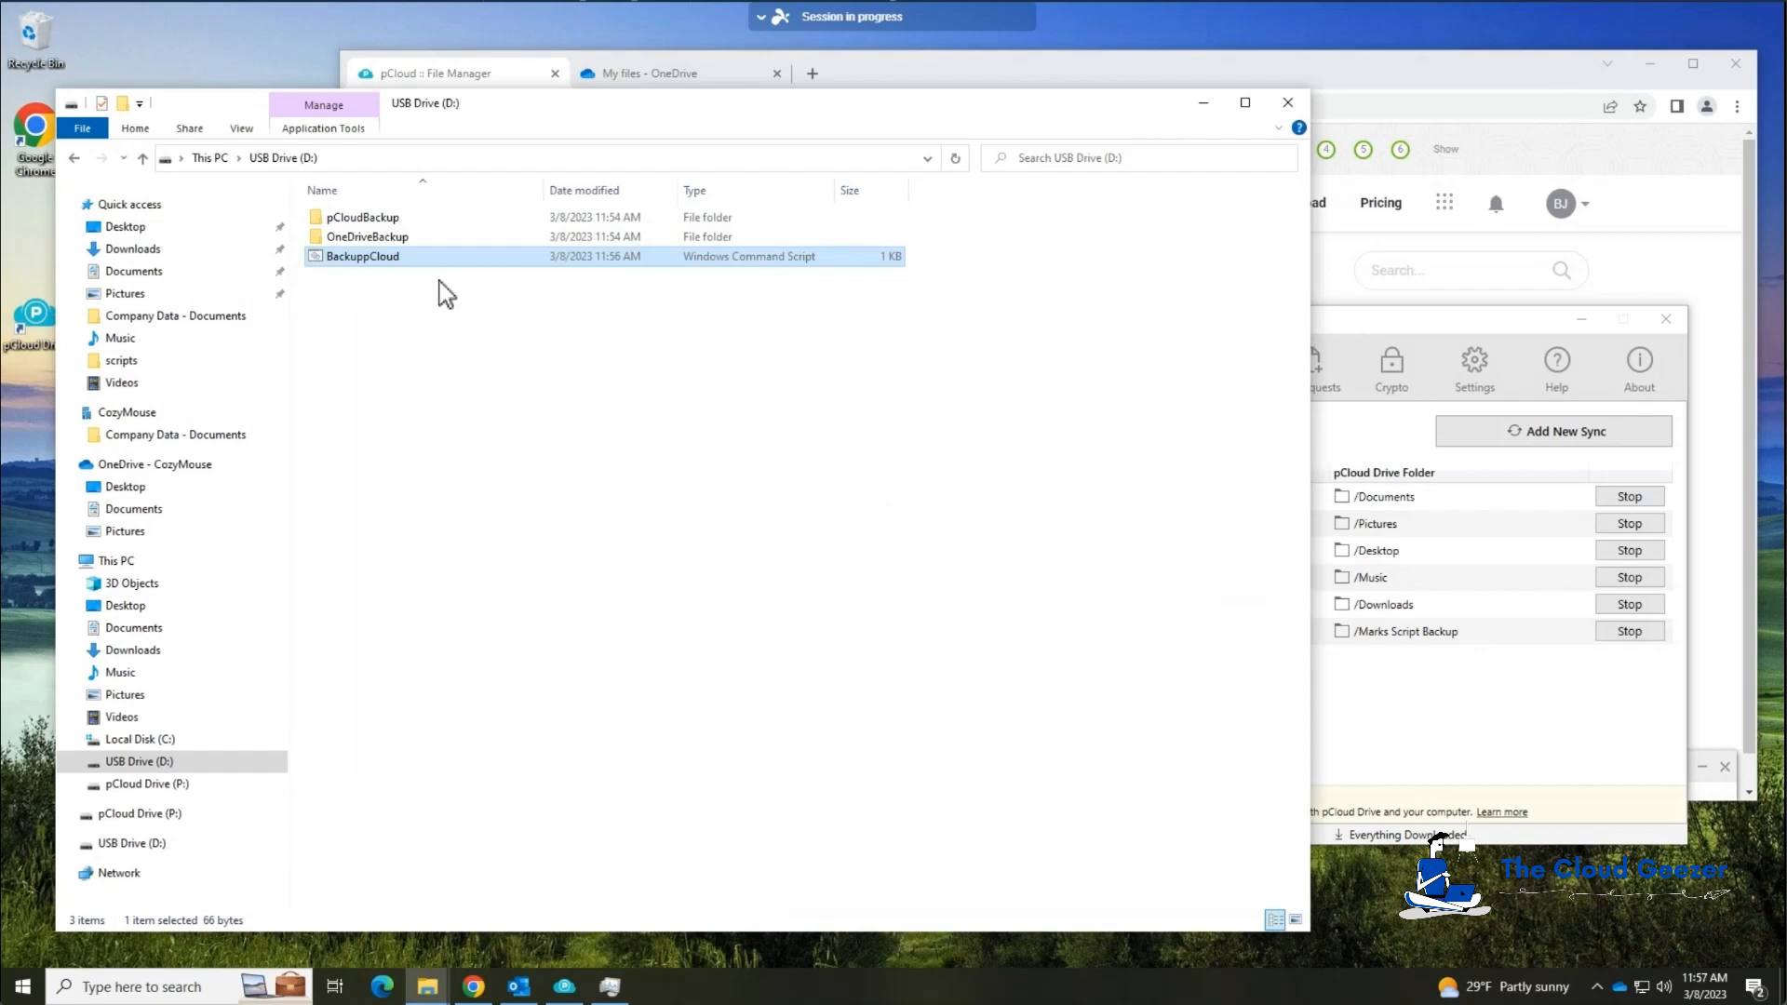
# Run the BackuppCloud command script and move its output window clear of the USB drive's file list.
pyautogui.click(392, 257)
pyautogui.doubleClick(392, 257)
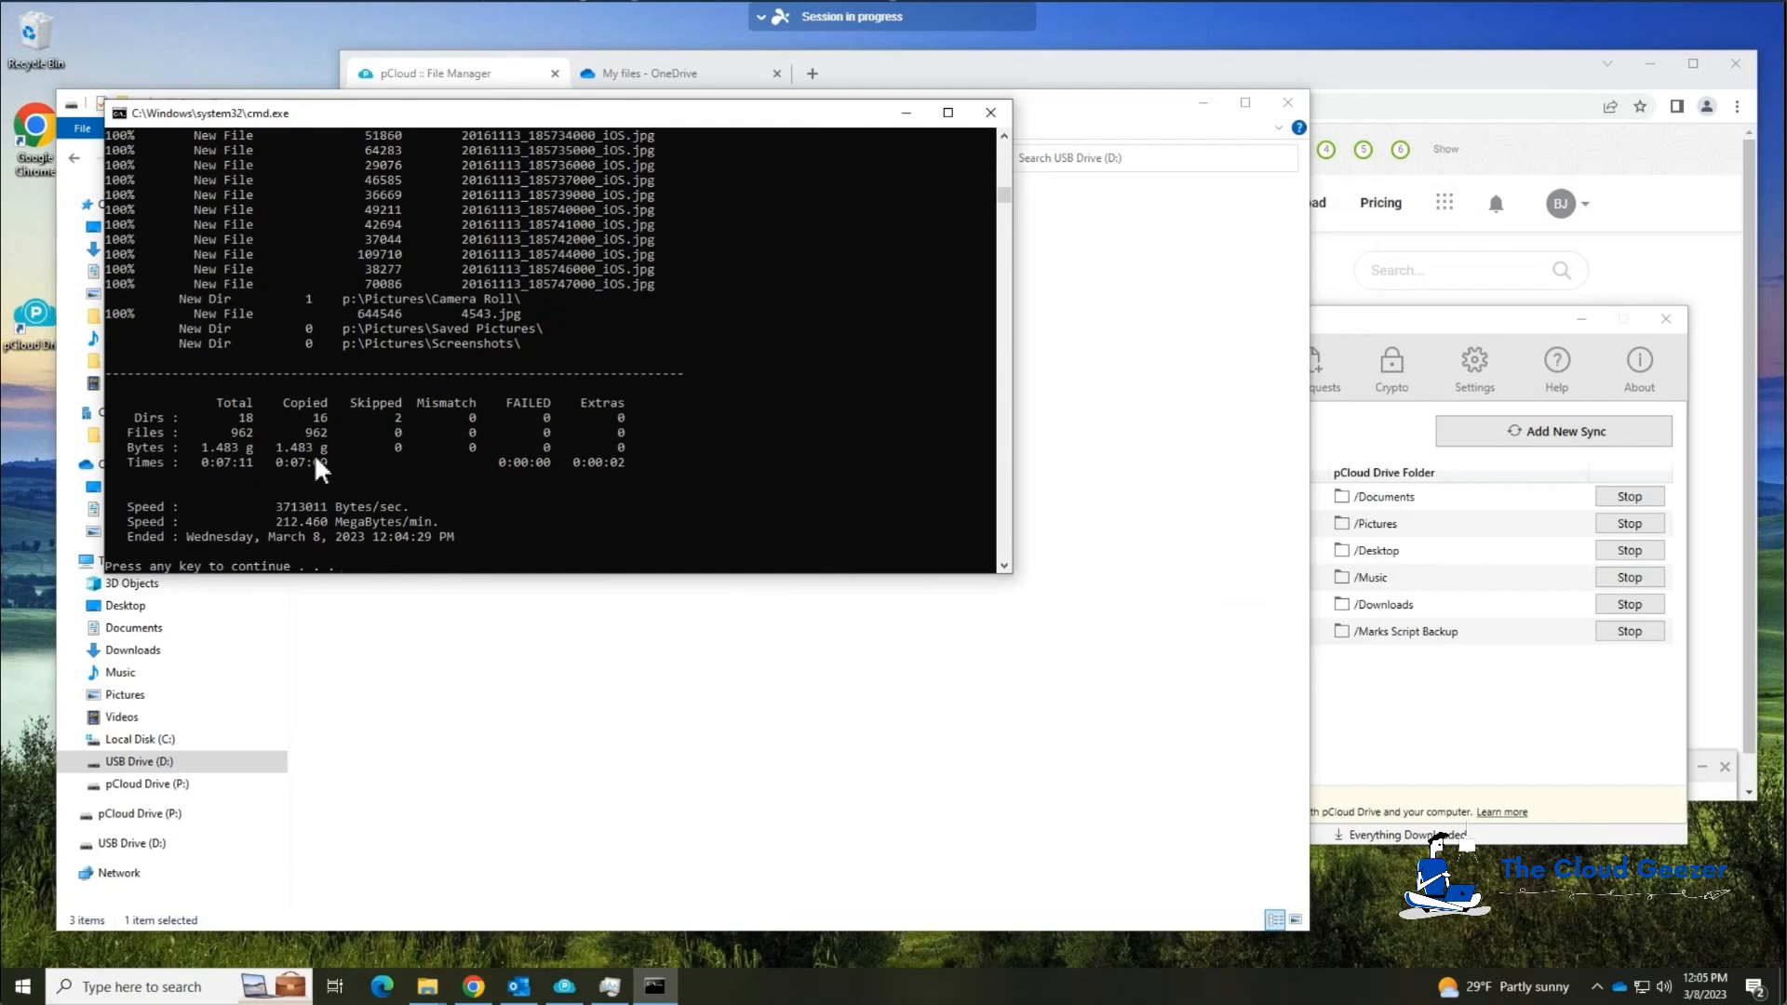
pyautogui.moveTo(459, 116); pyautogui.dragTo(893, 489)
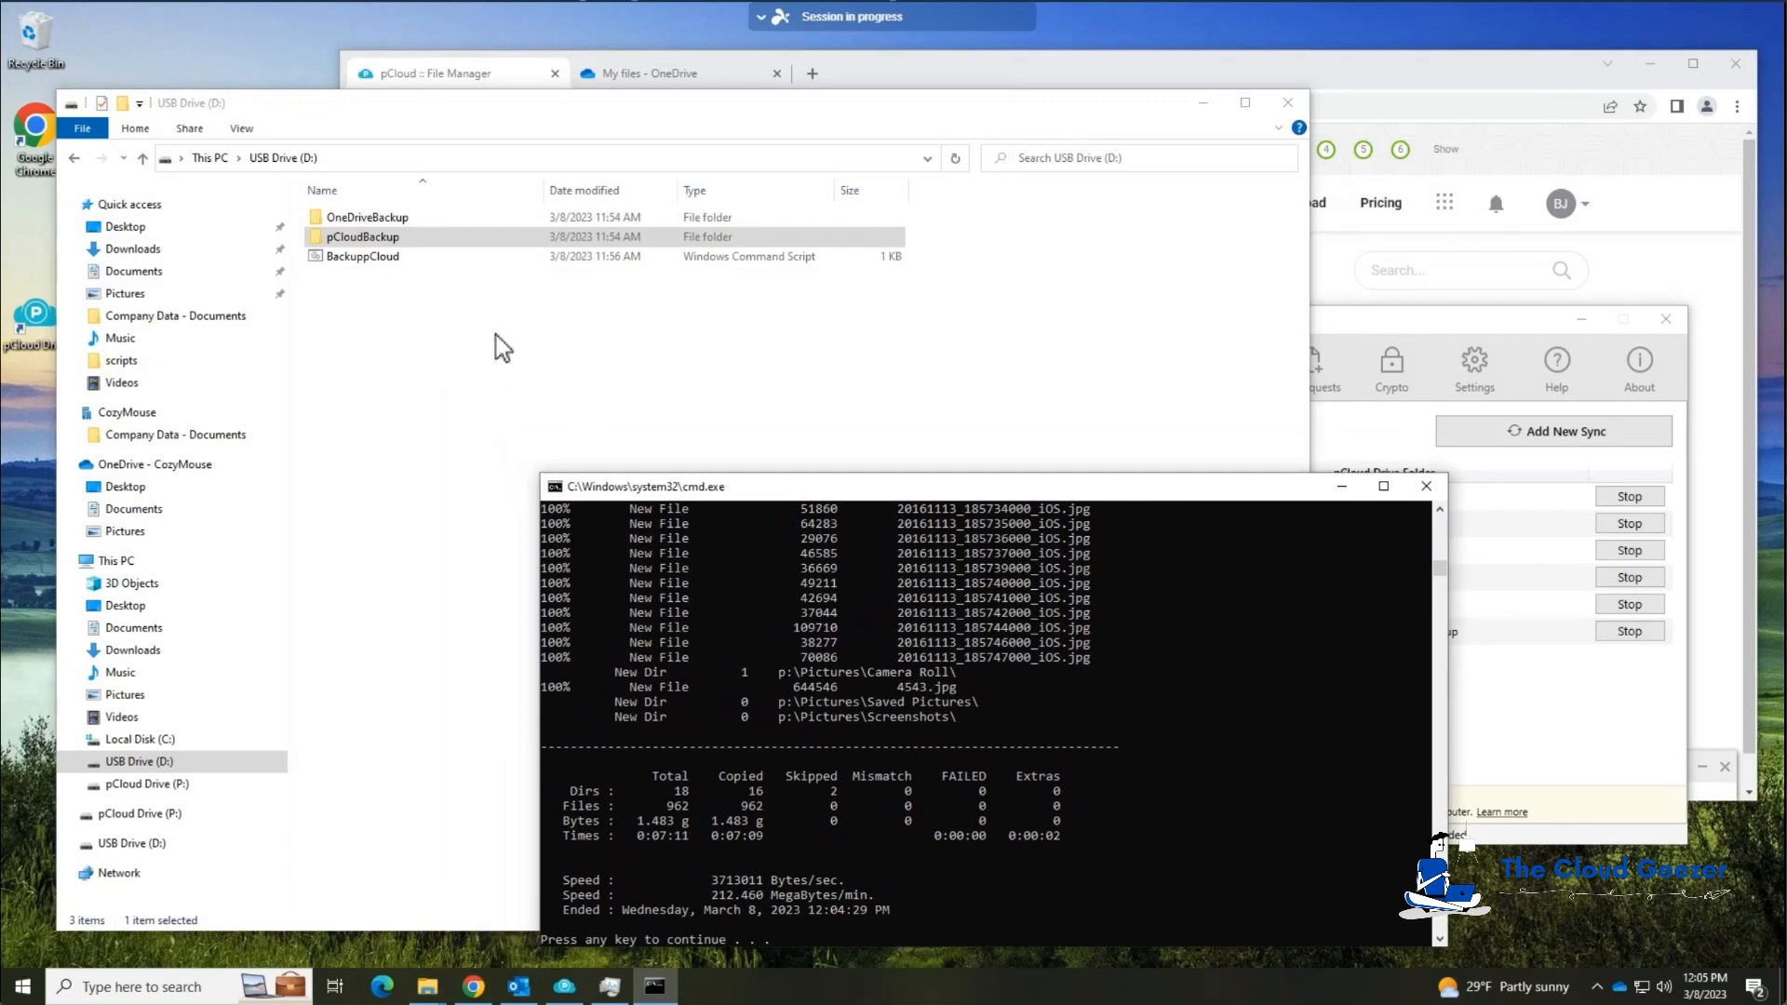
# Examine the copied contents of pCloudBackup on the USB drive, including Documents and the SuperHero folder under Pictures\Backgrounds.
pyautogui.click(366, 237)
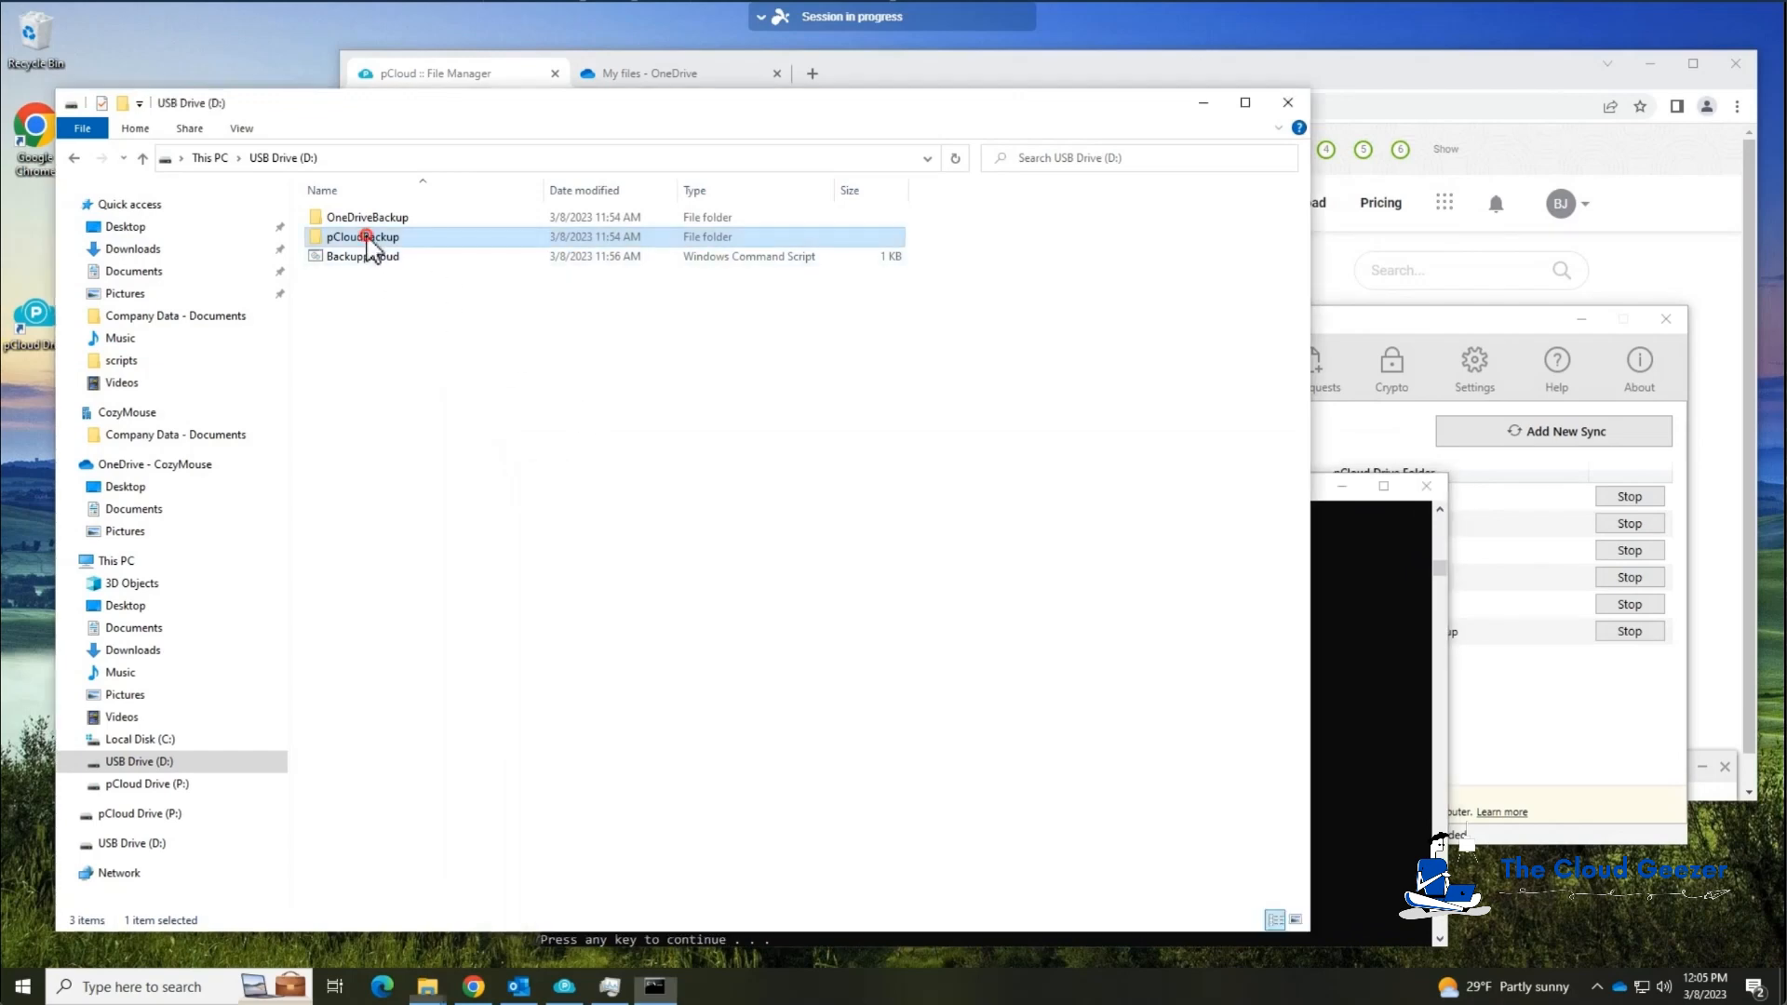
pyautogui.doubleClick(366, 237)
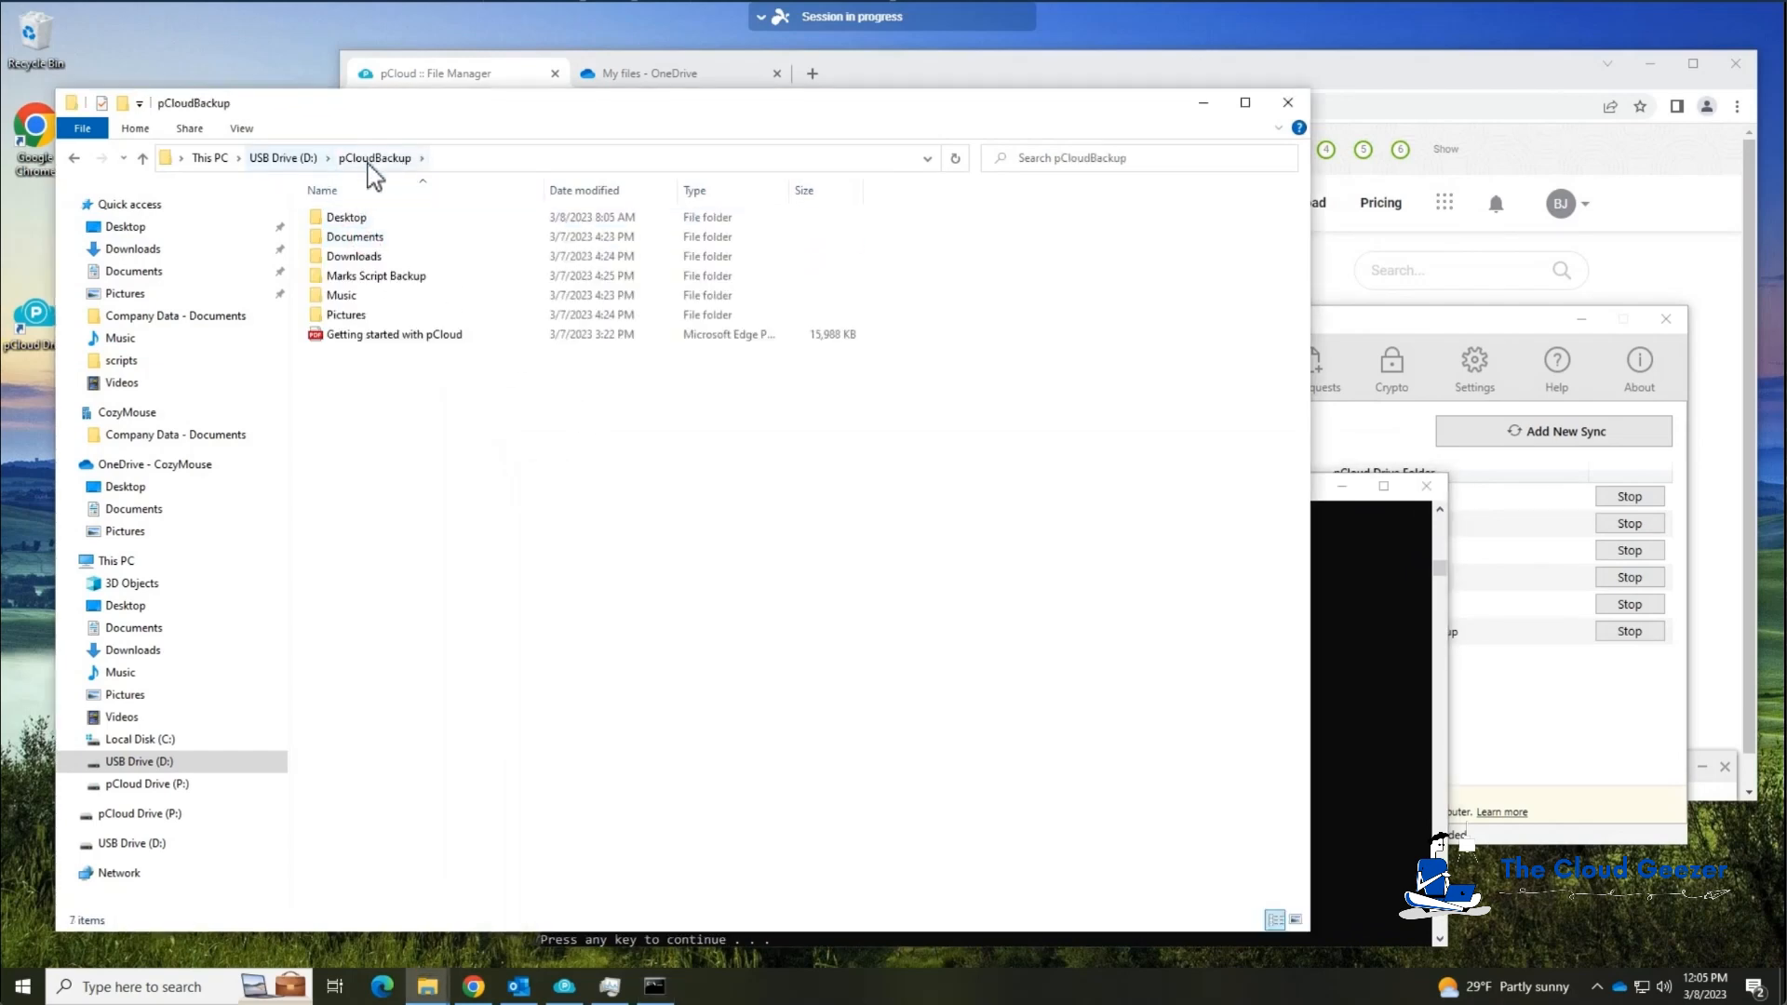
pyautogui.doubleClick(355, 238)
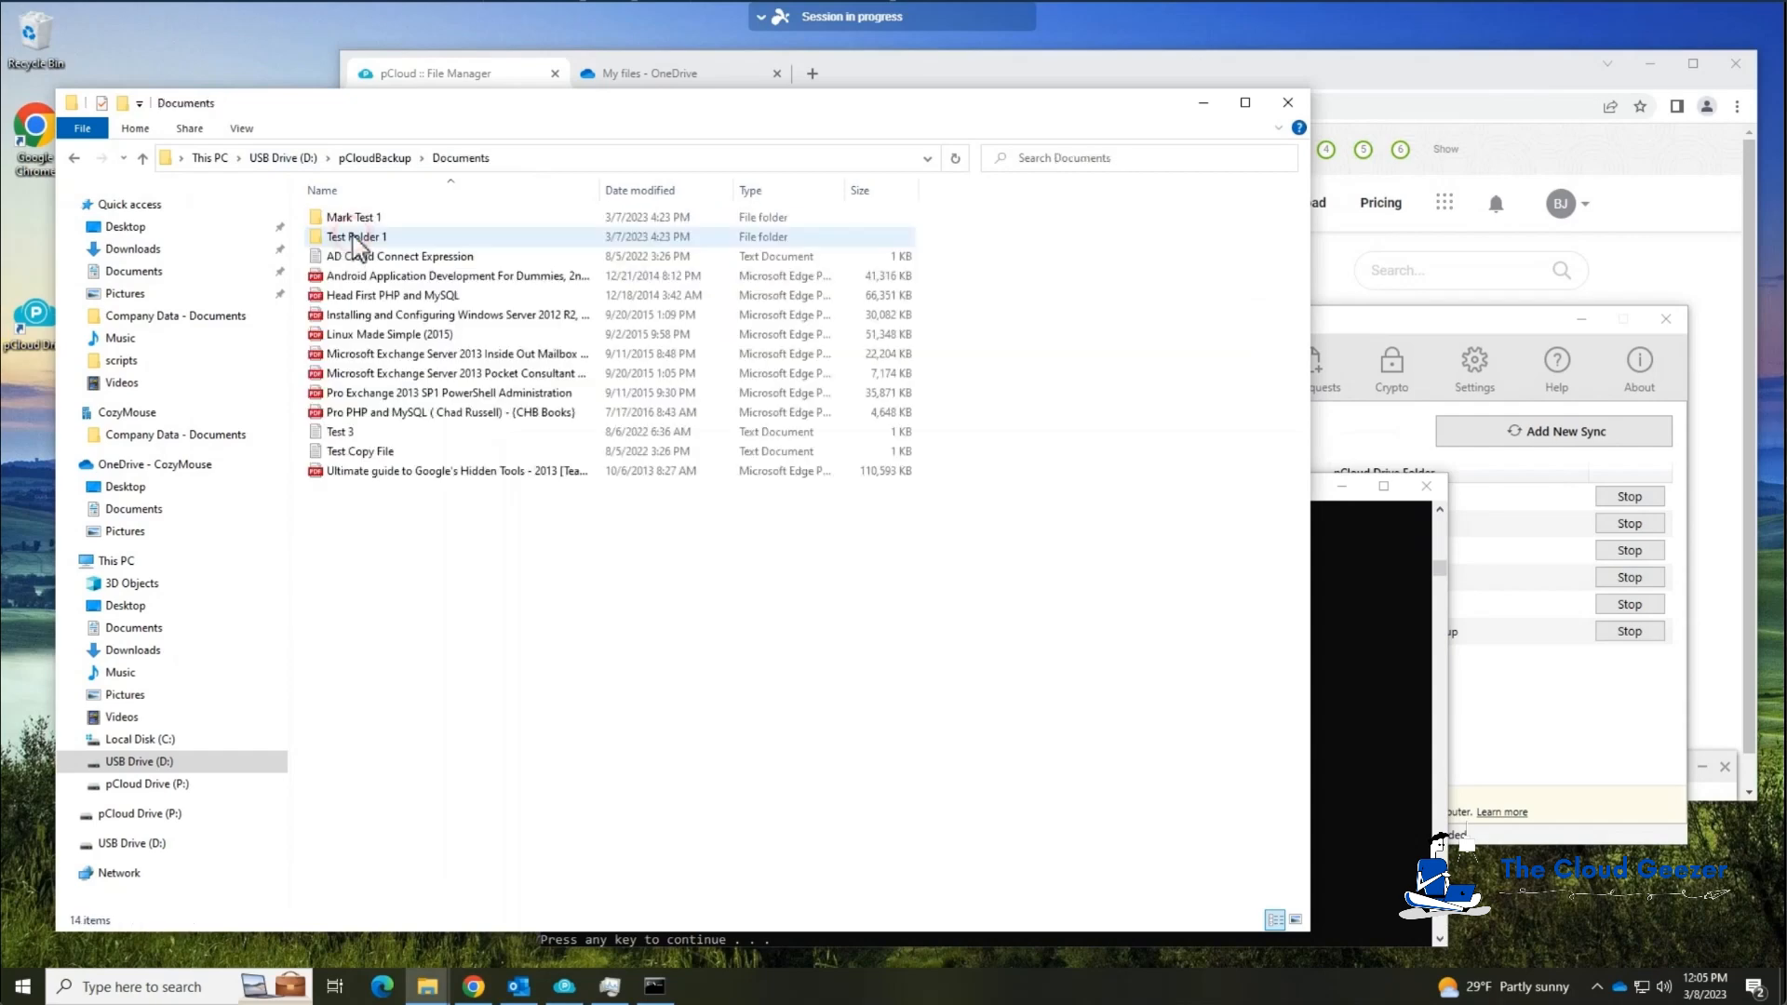
pyautogui.click(374, 160)
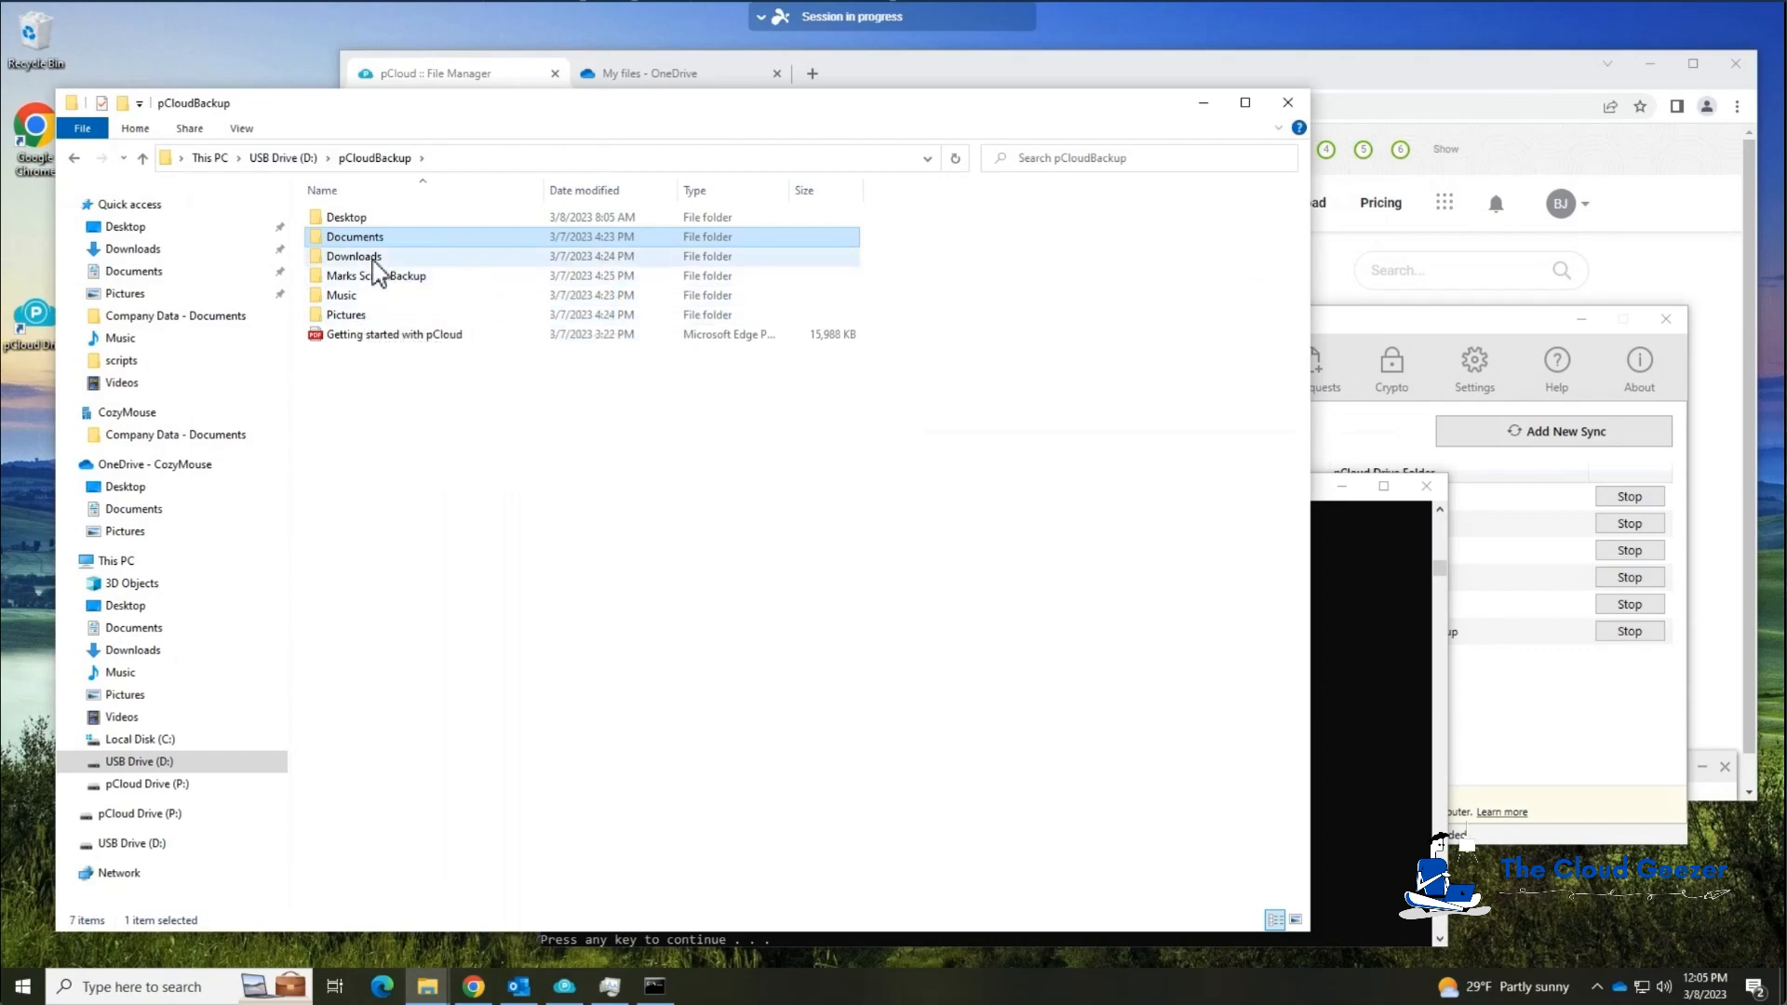
pyautogui.doubleClick(372, 316)
pyautogui.doubleClick(377, 219)
pyautogui.doubleClick(349, 276)
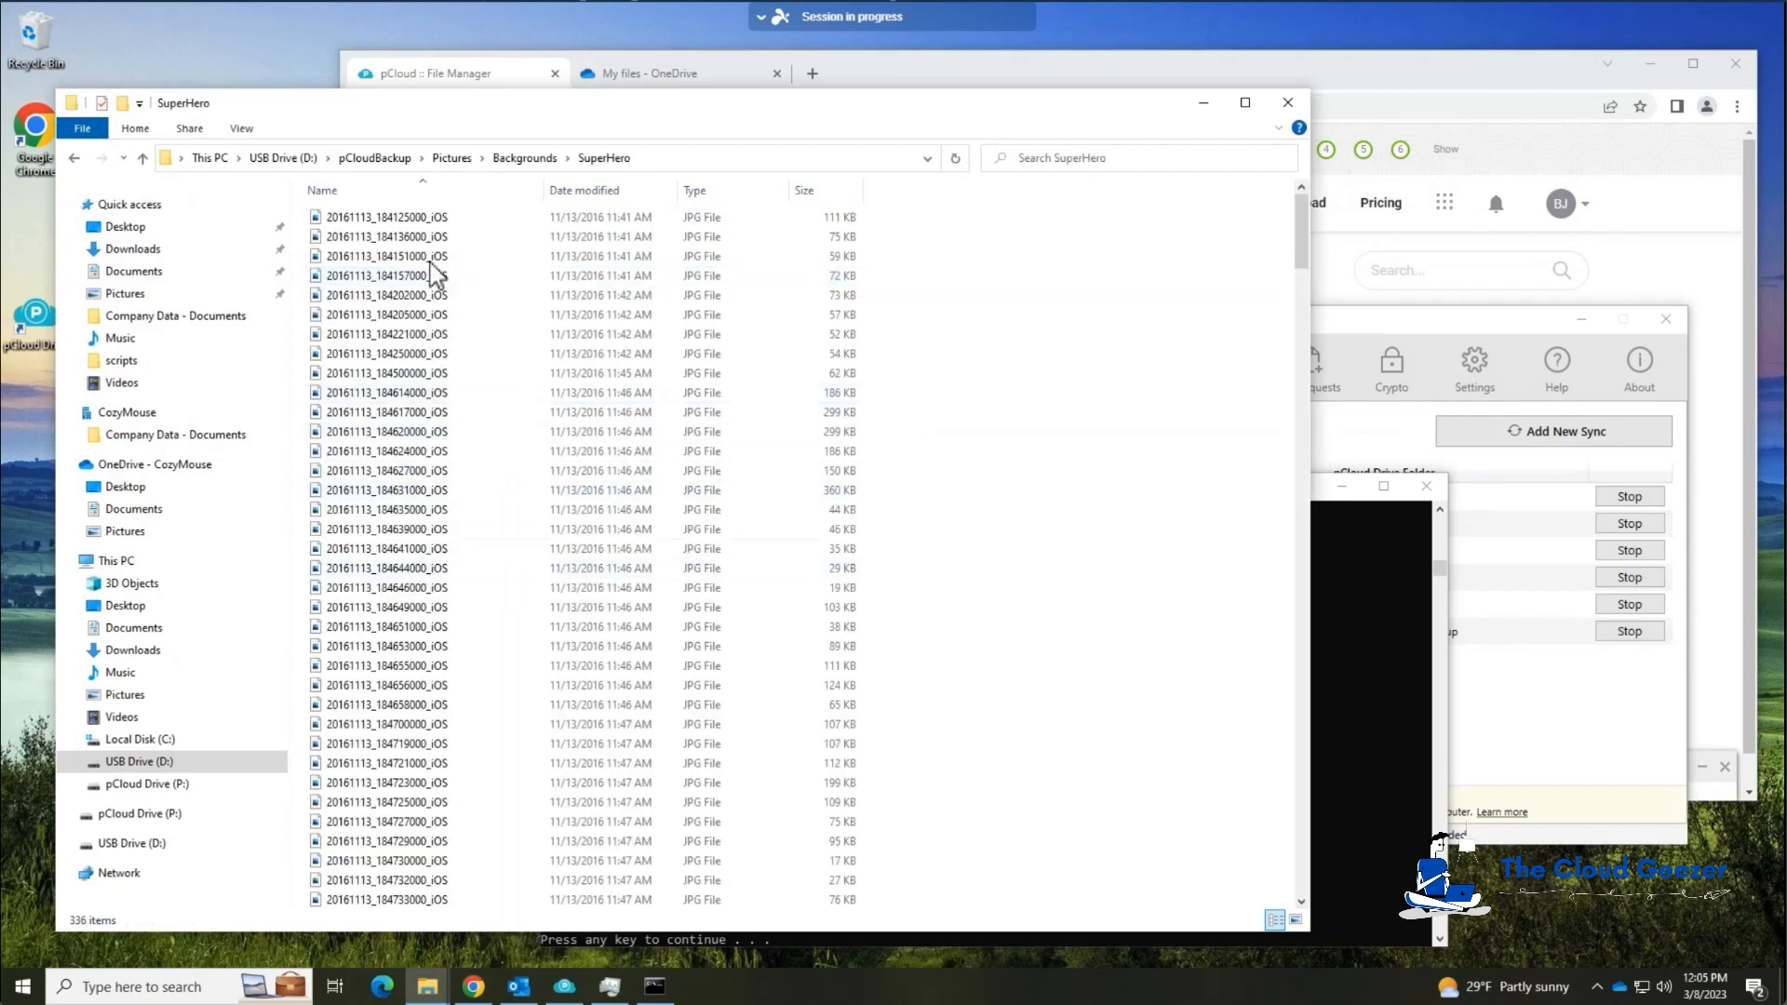
pyautogui.click(358, 158)
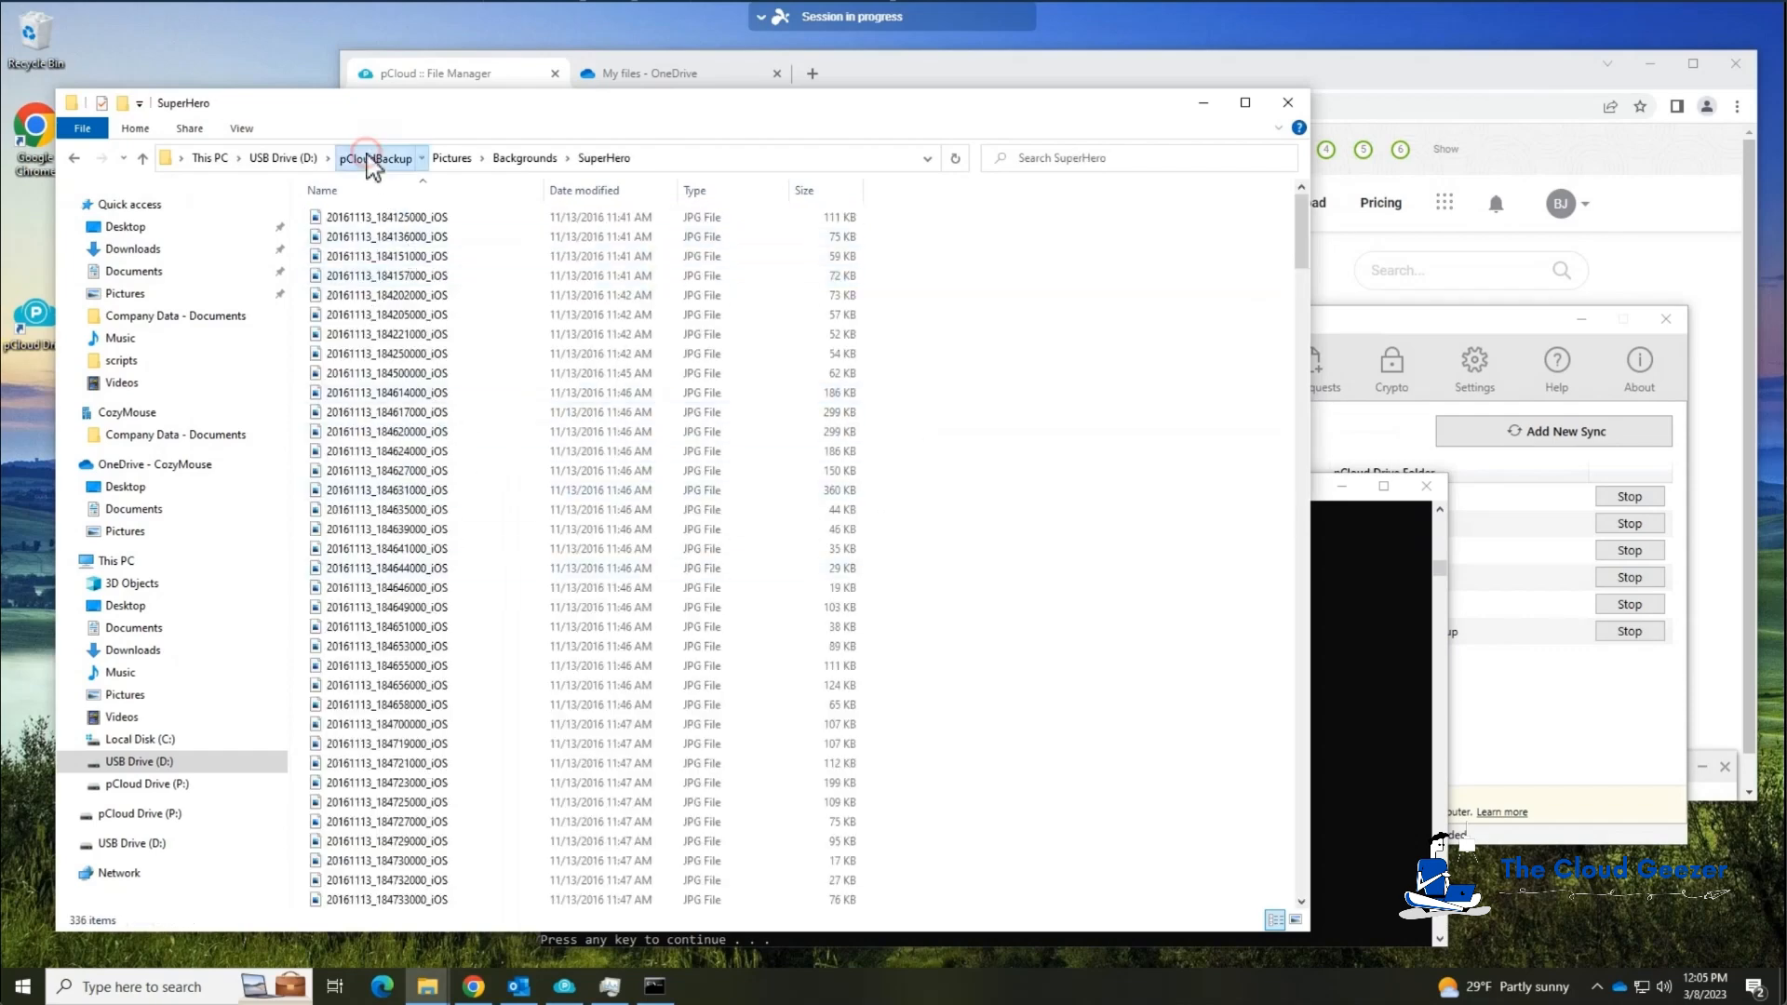
pyautogui.click(286, 158)
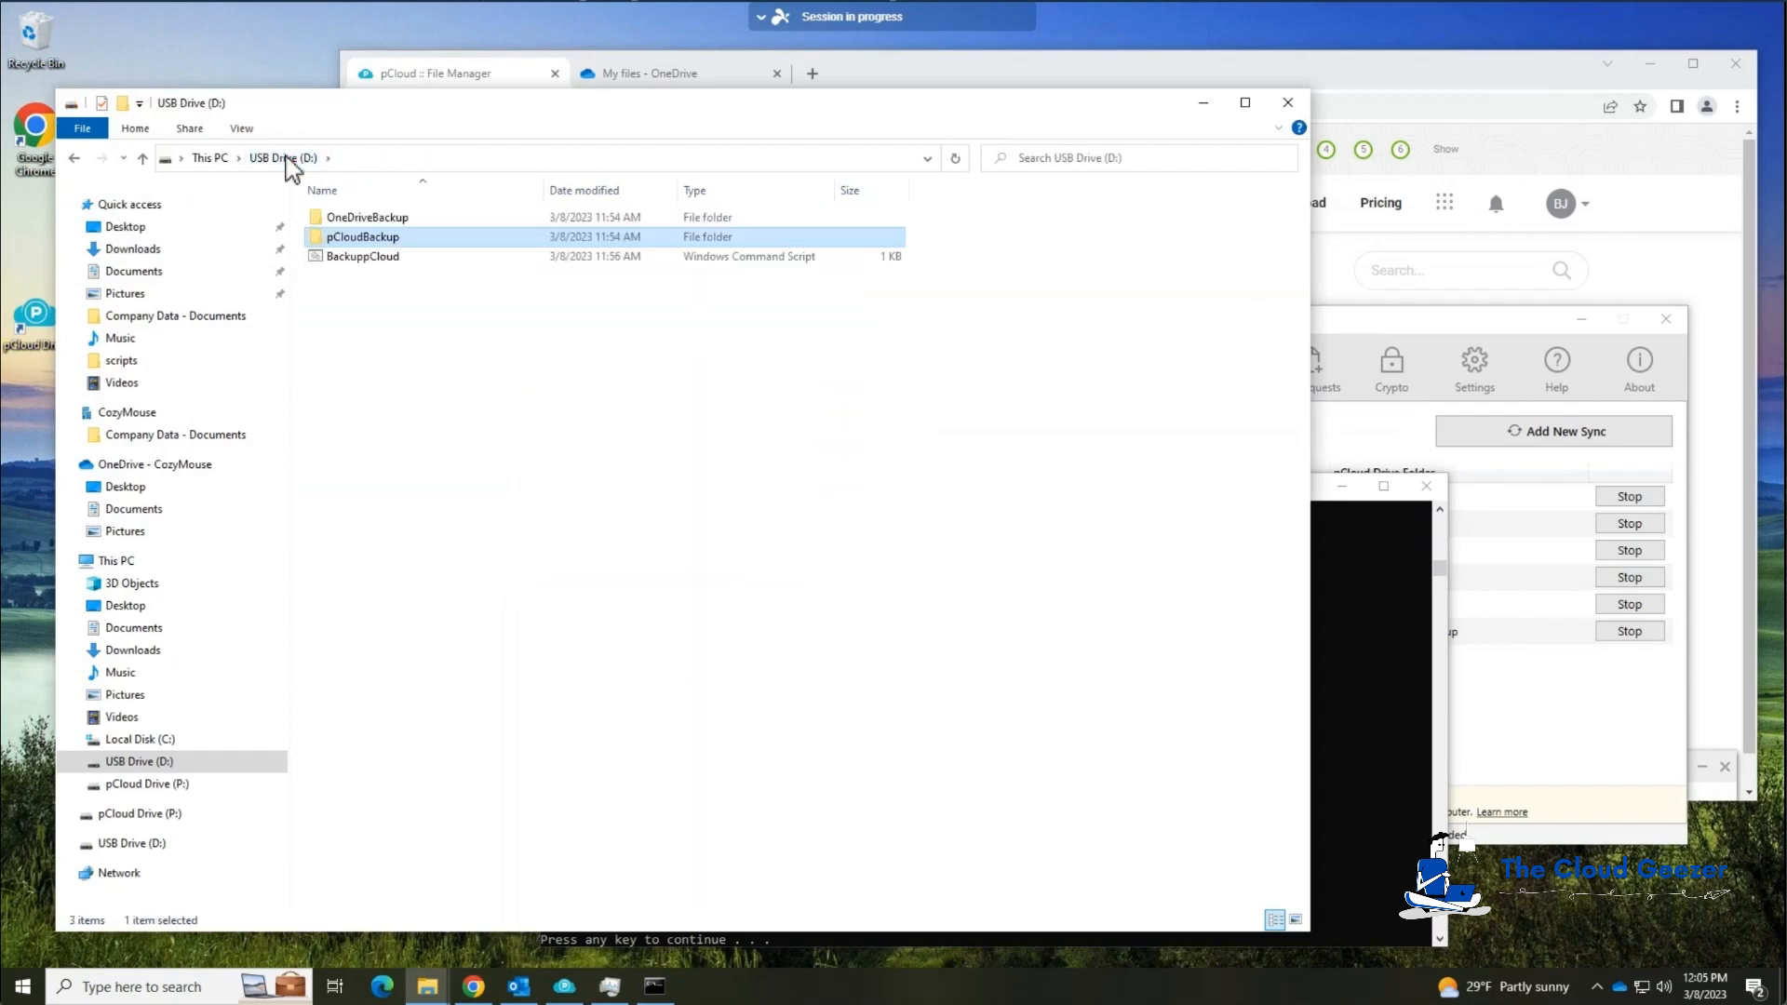
pyautogui.doubleClick(363, 236)
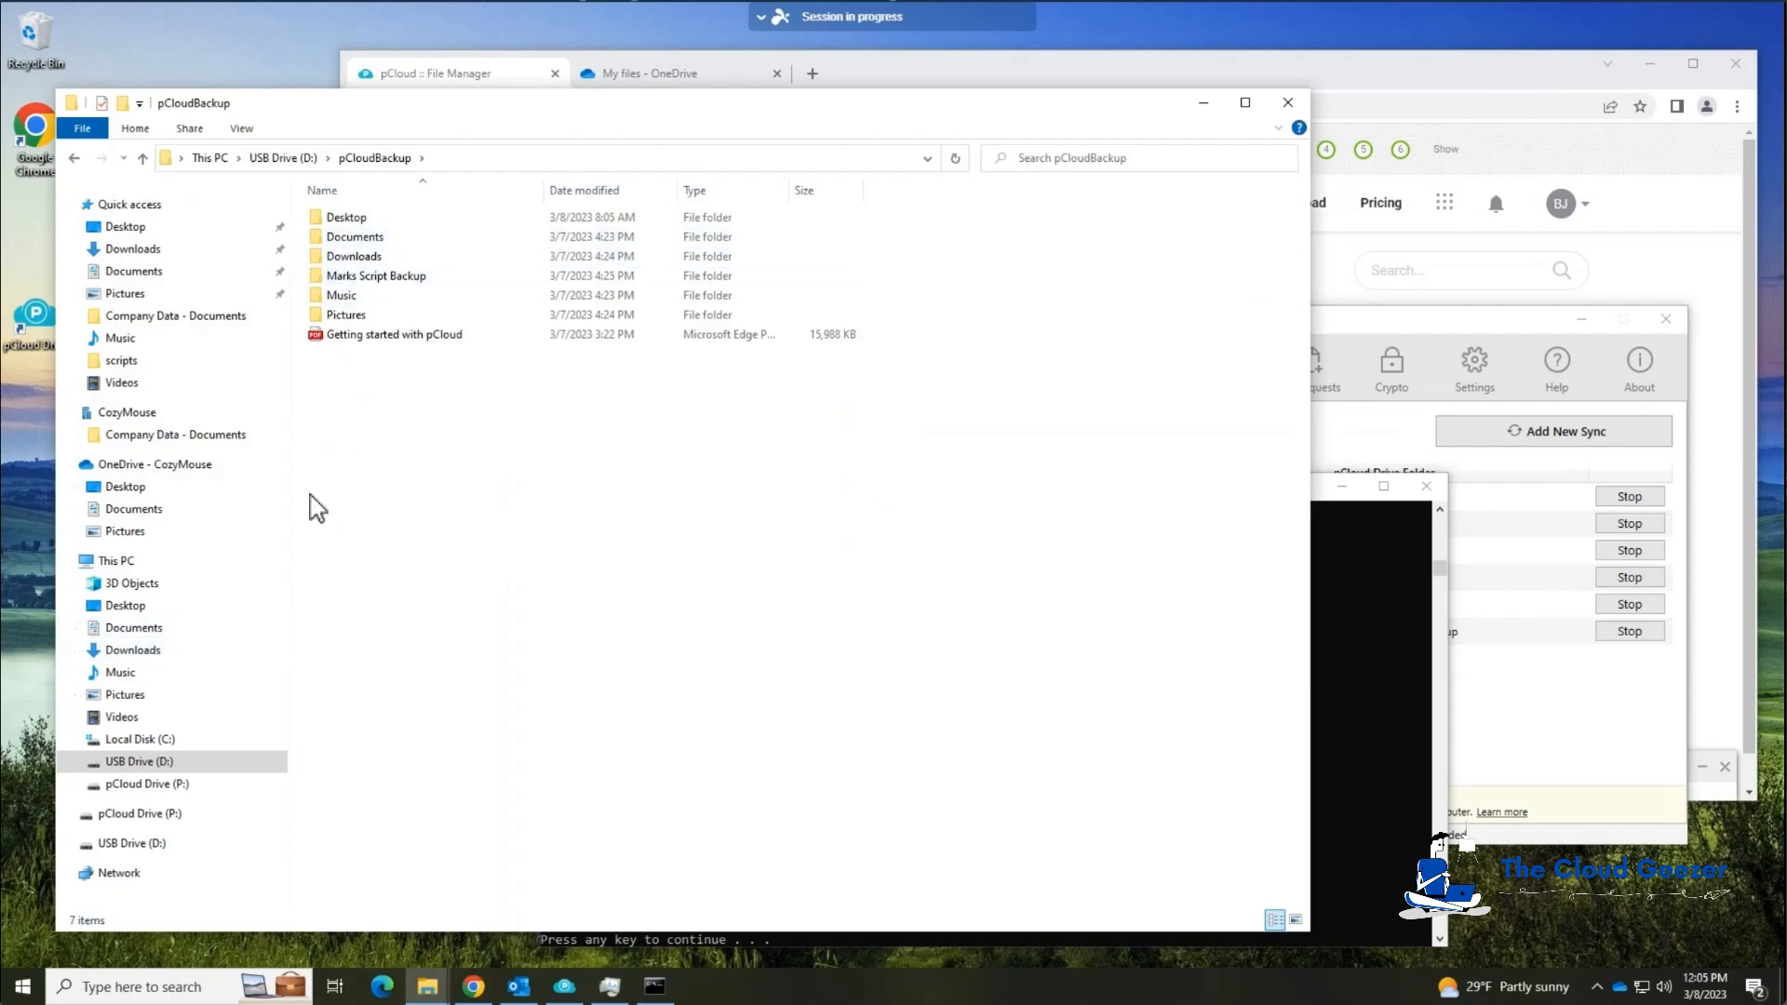
# Compare the OneDrive Documents folder with the Documents folder inside pCloudBackup, and return to the USB drive's root.
pyautogui.click(150, 629)
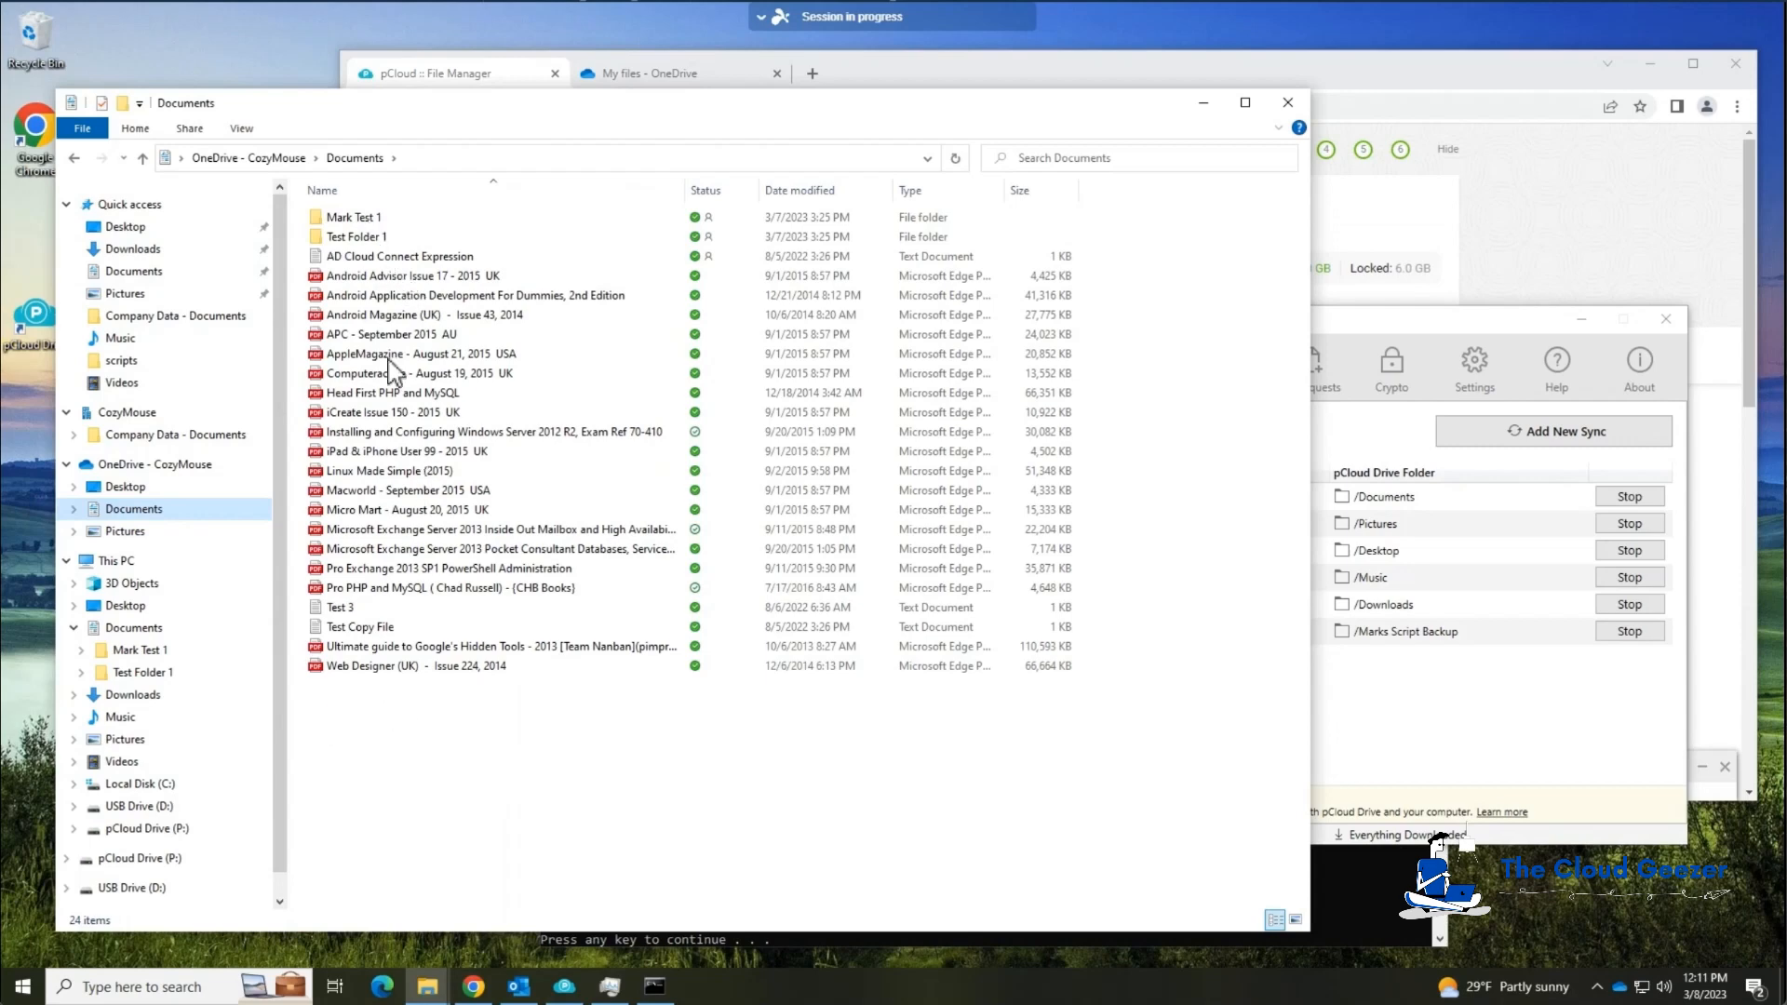
pyautogui.click(135, 806)
pyautogui.doubleClick(369, 236)
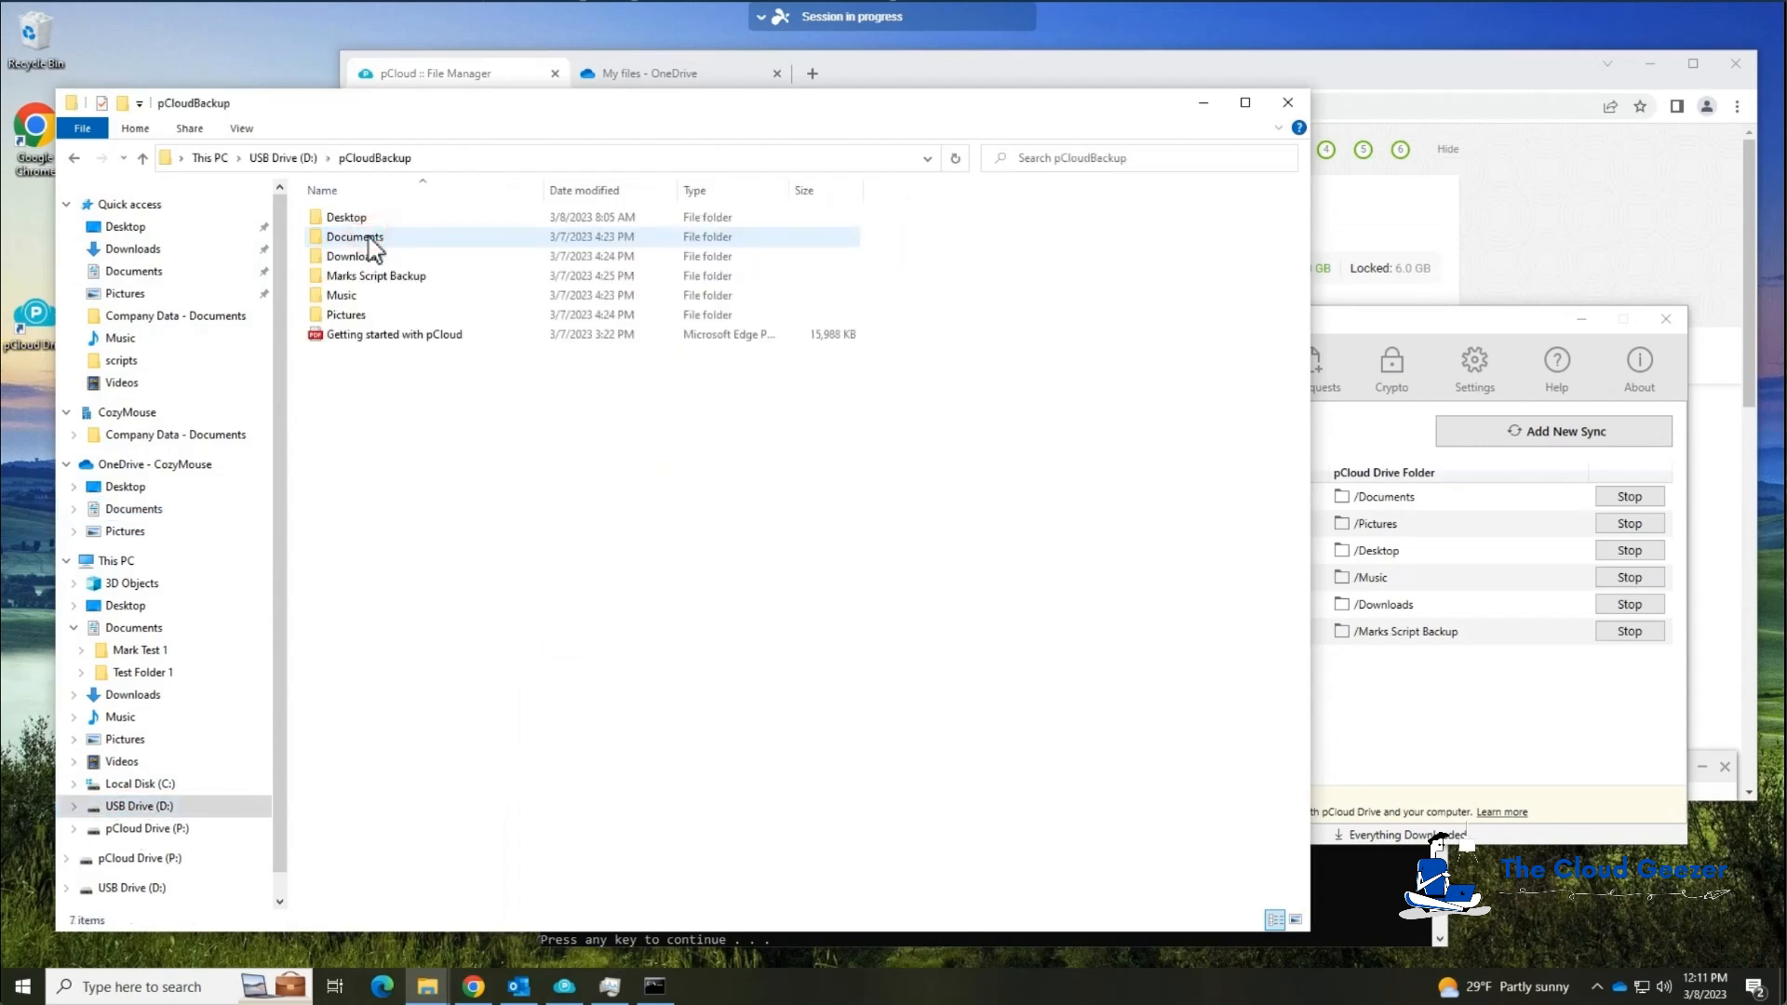
pyautogui.doubleClick(368, 237)
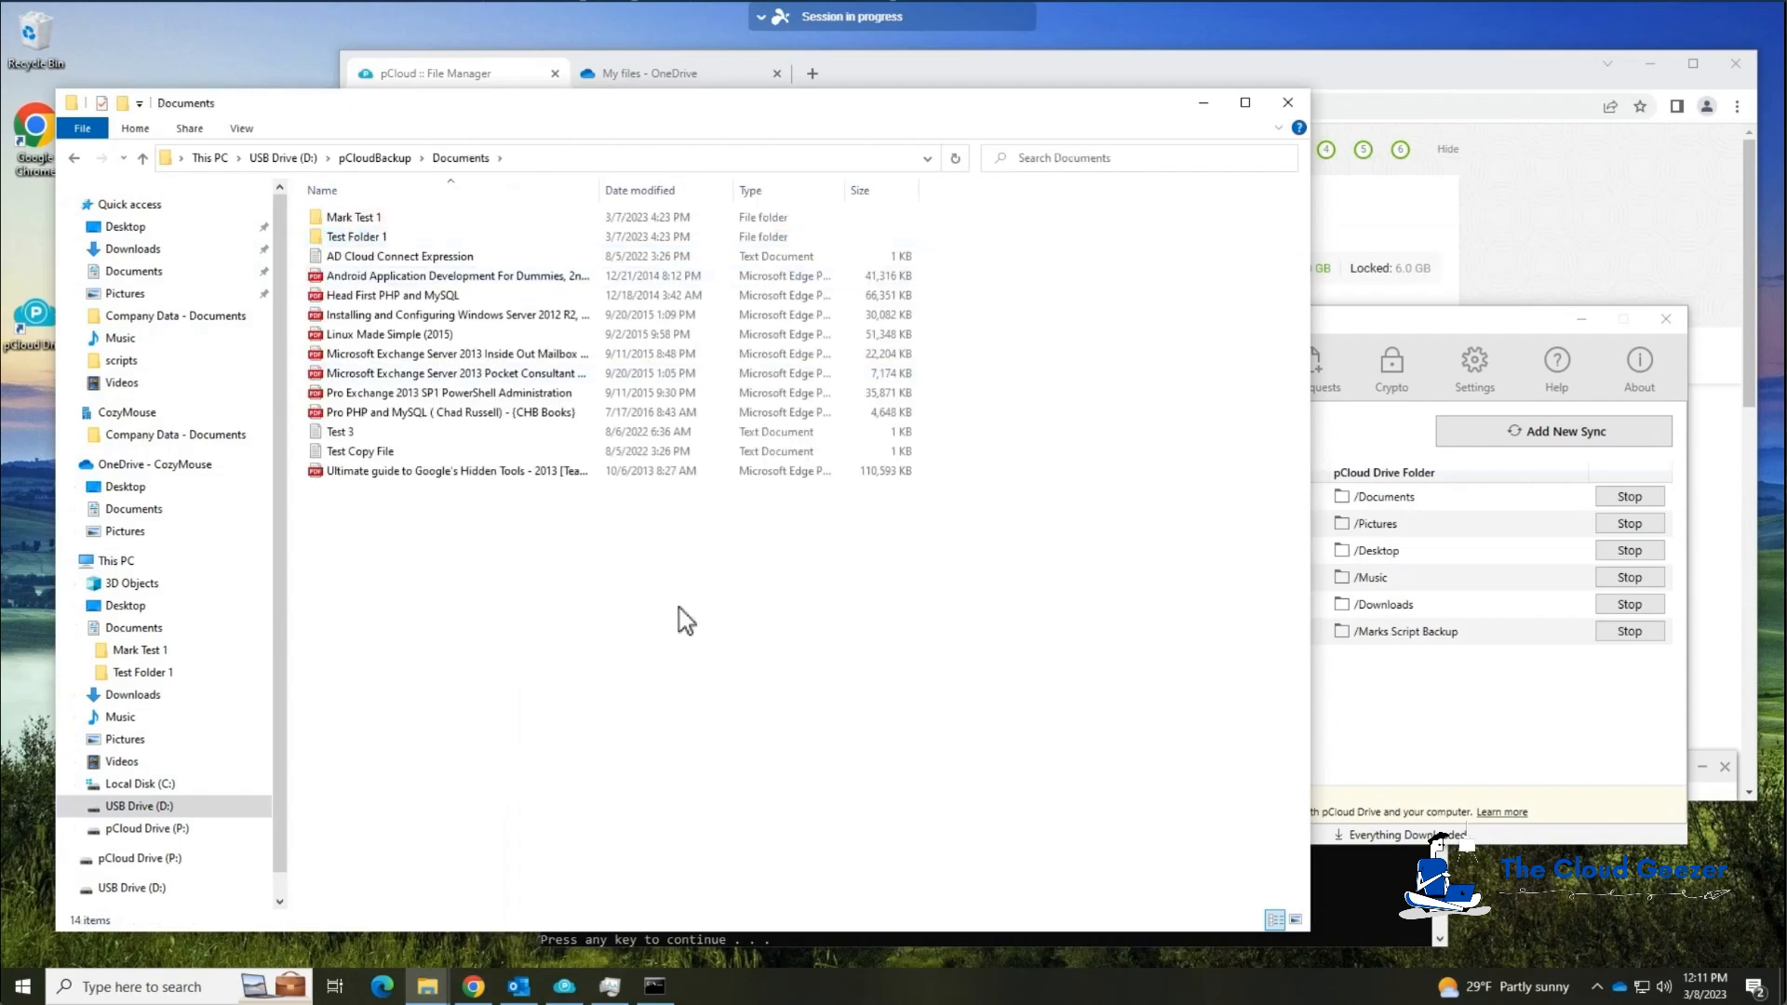
pyautogui.click(289, 160)
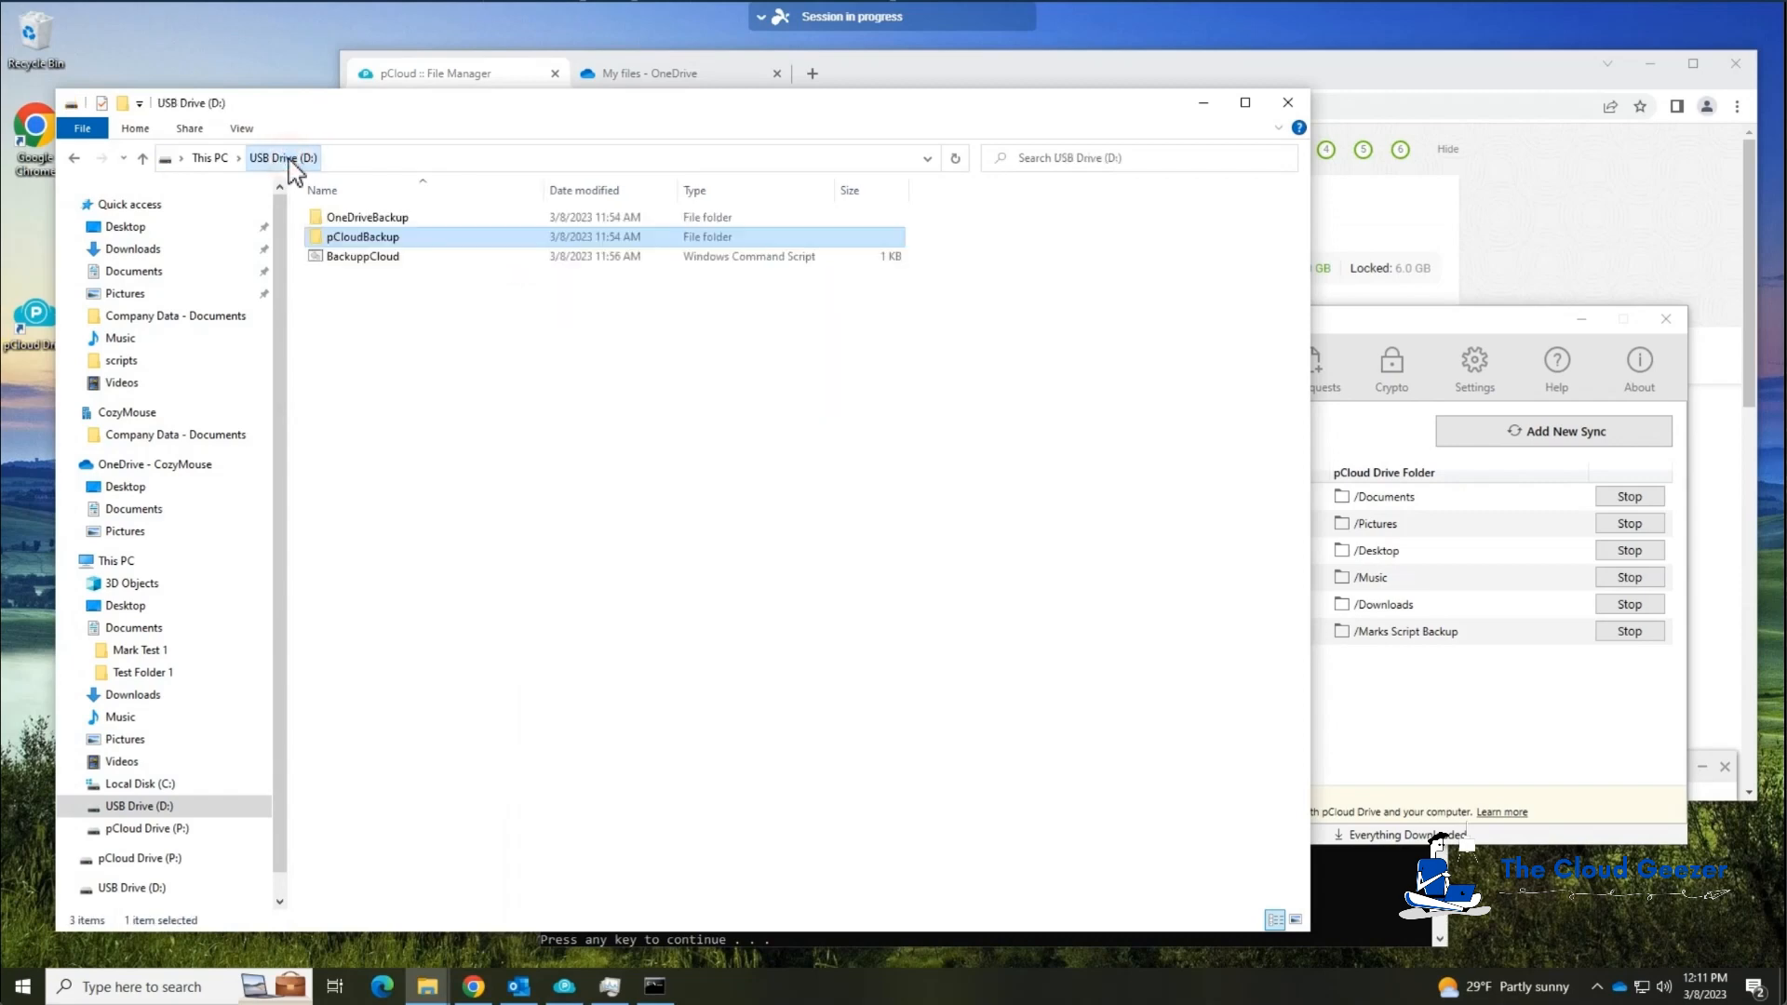
# Dismiss the finished script window, run BackuppCloud again and close its output window when the copy ends.
pyautogui.click(370, 265)
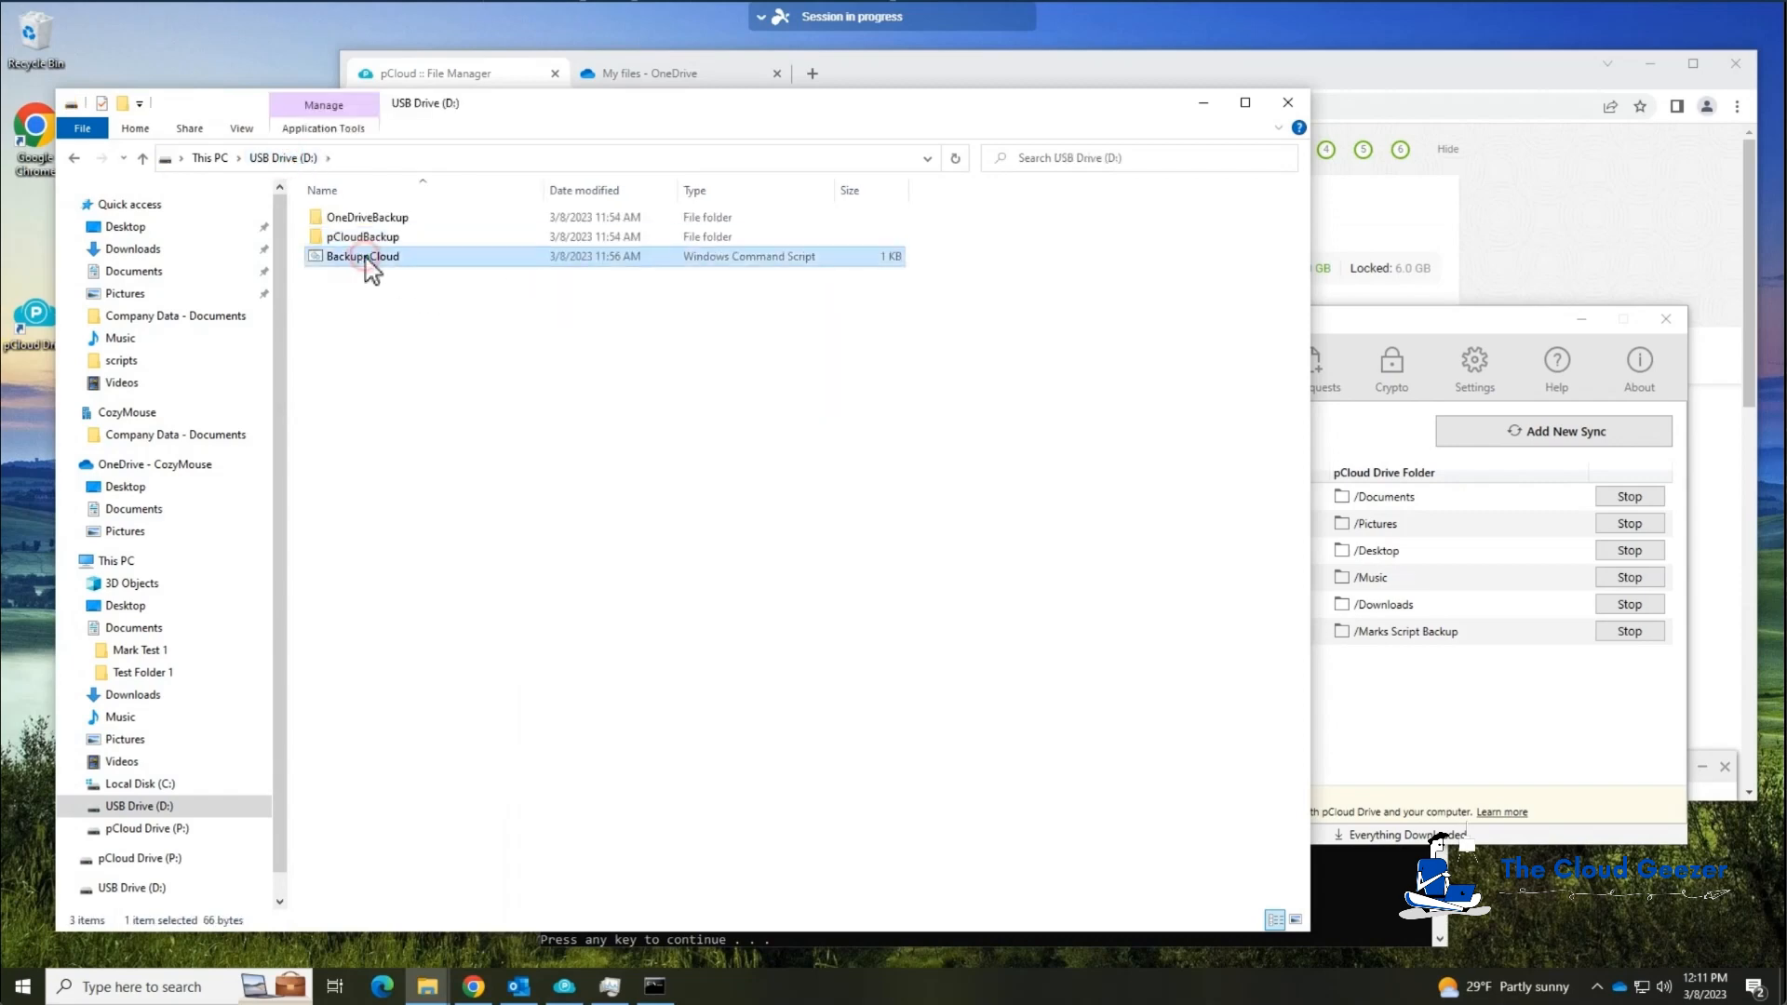
pyautogui.click(1367, 892)
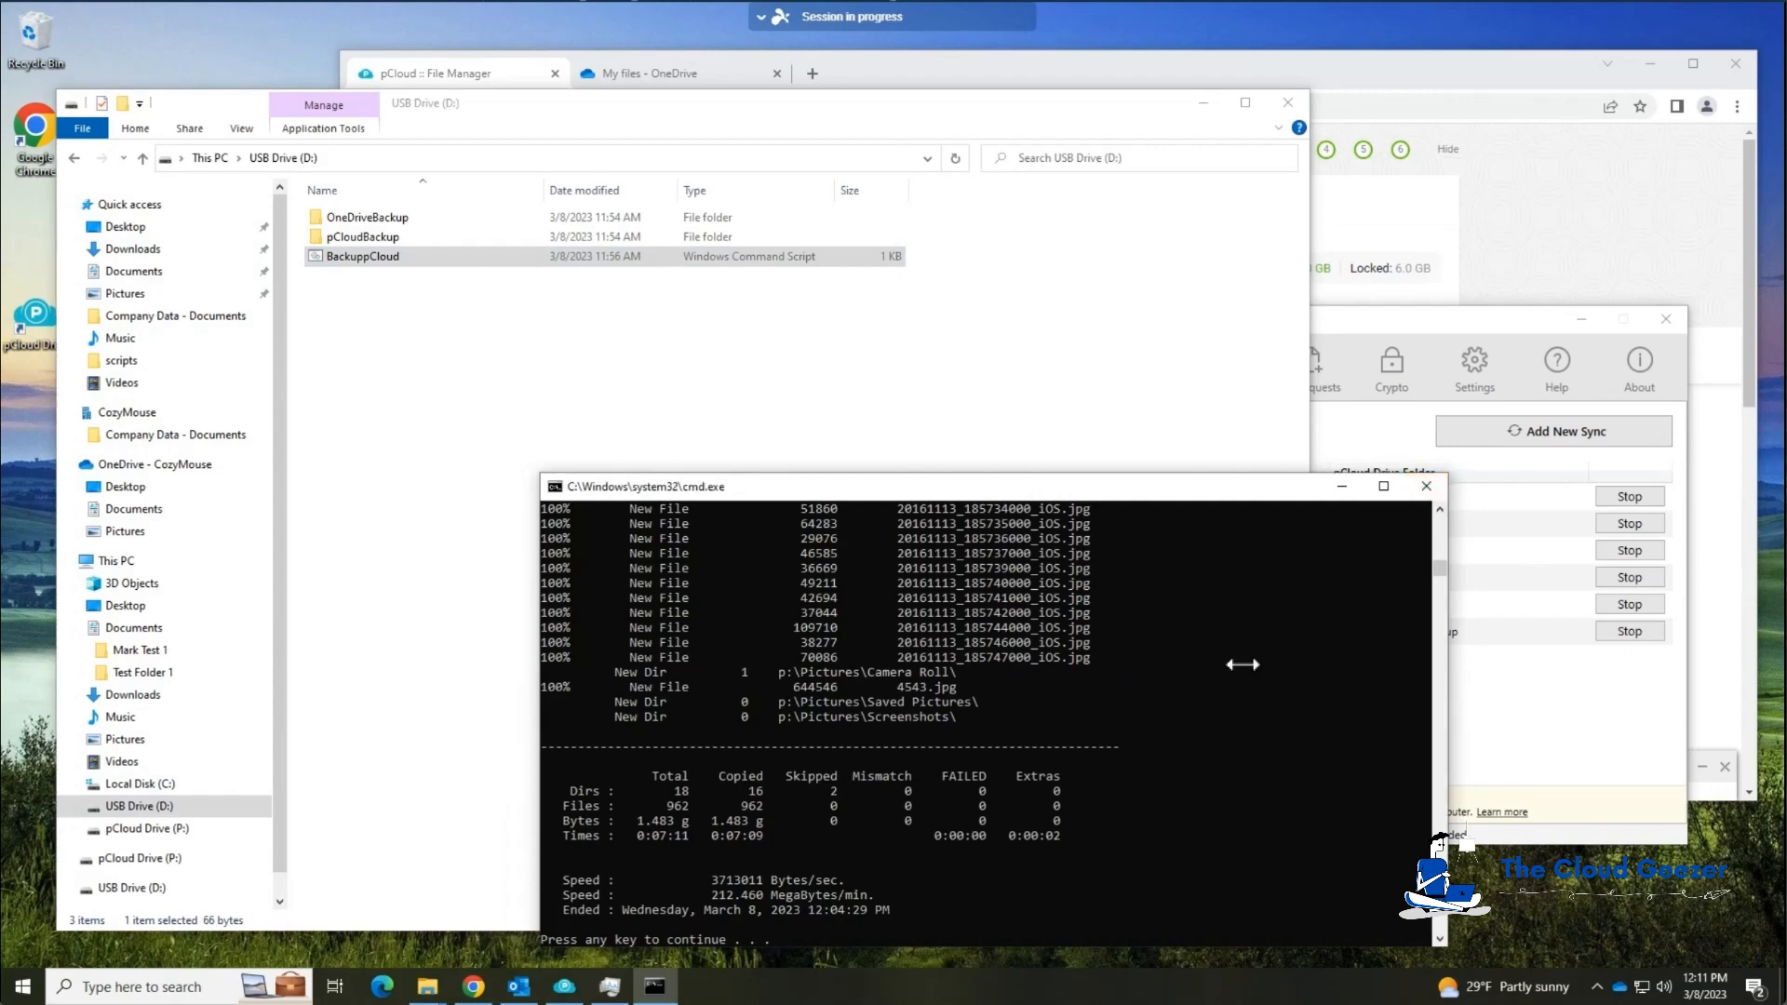
pyautogui.press('Return')
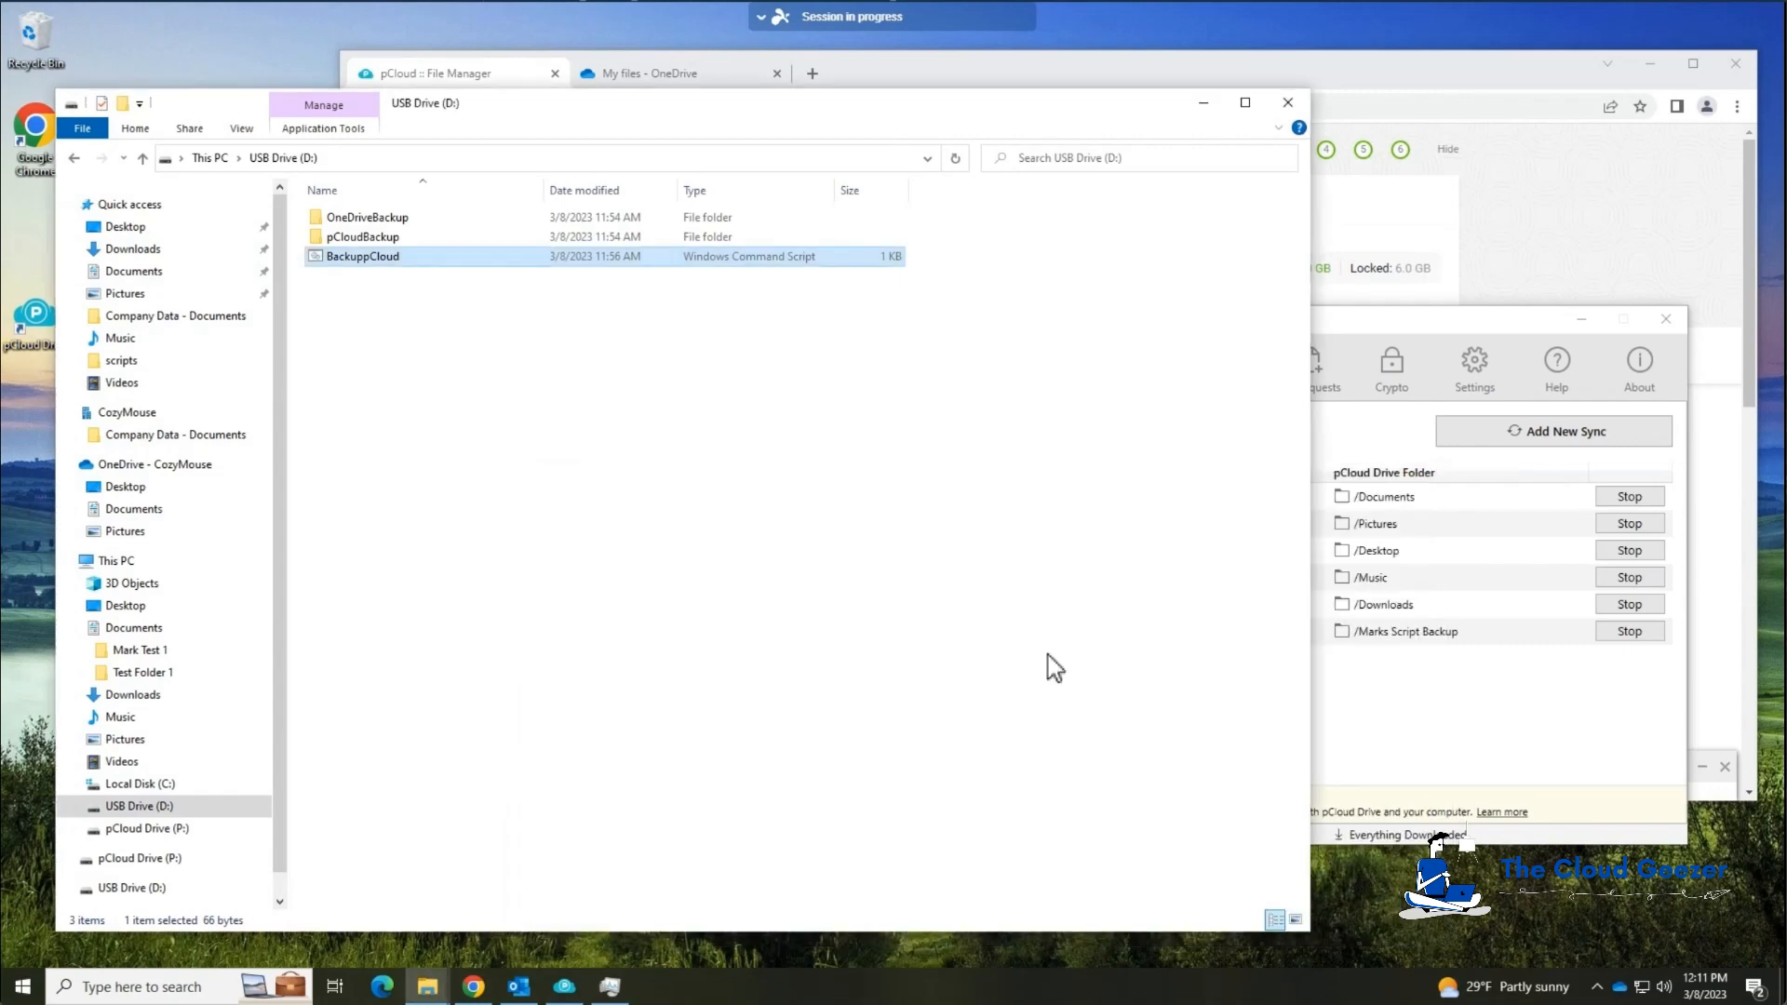
pyautogui.doubleClick(380, 260)
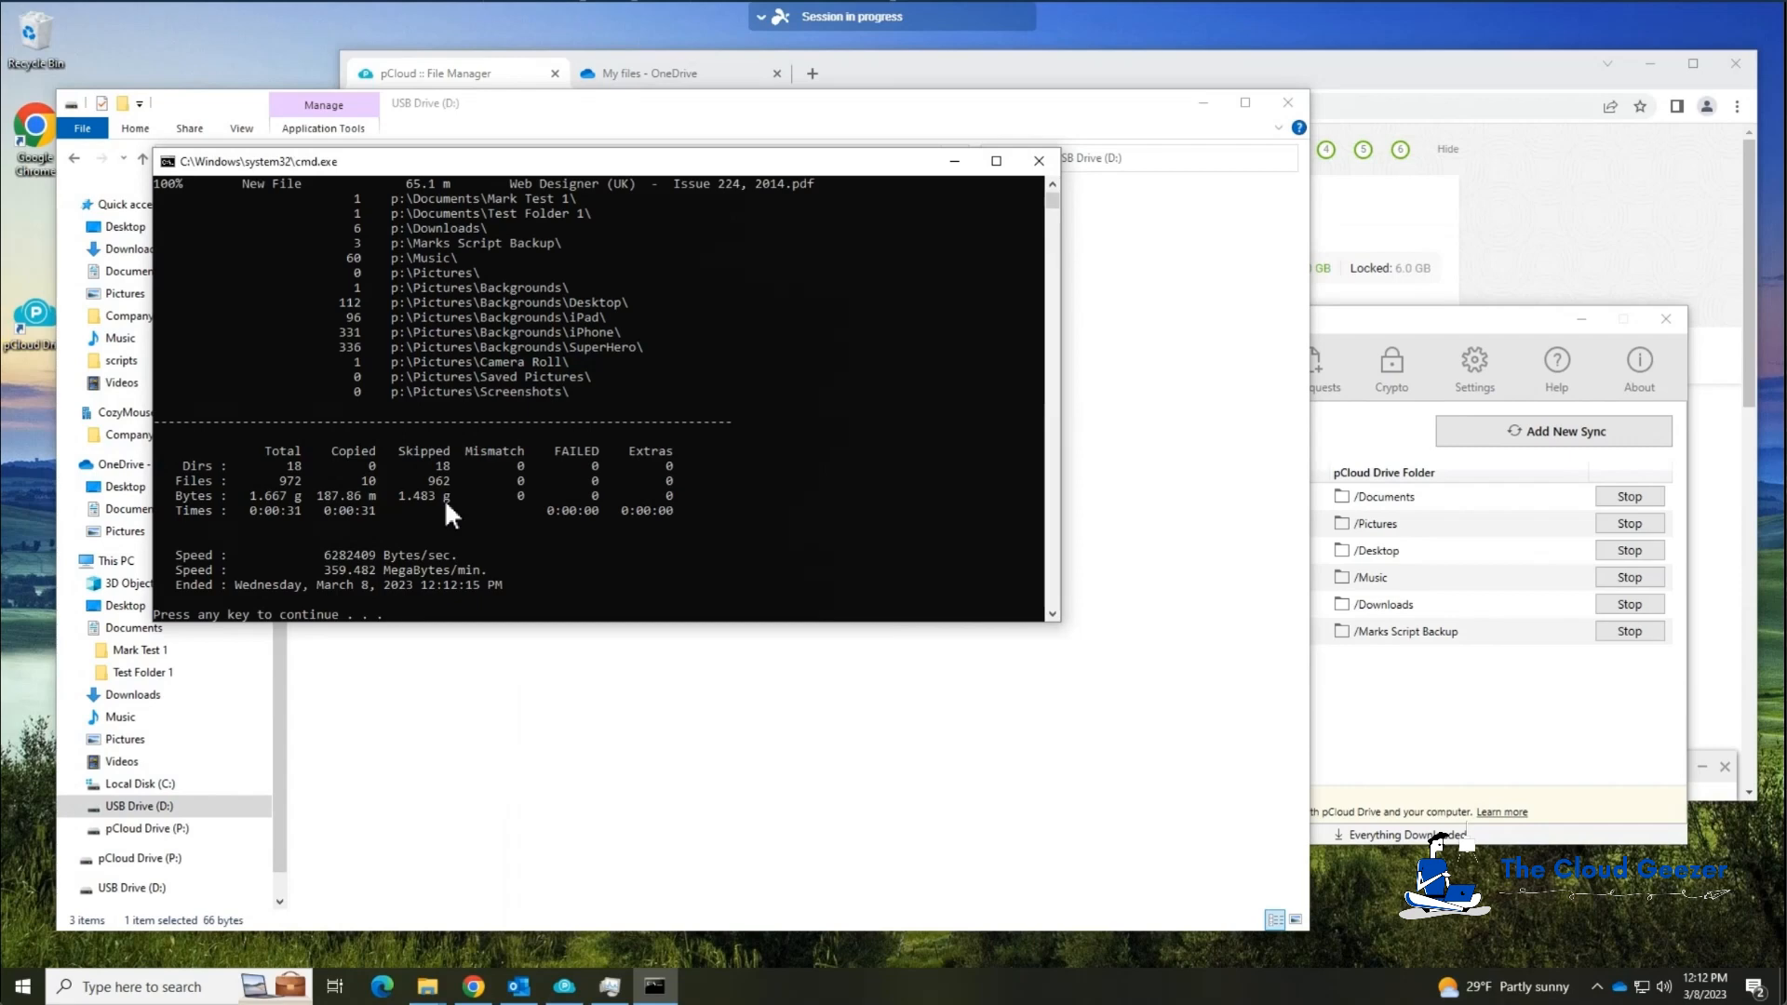
pyautogui.press('Return')
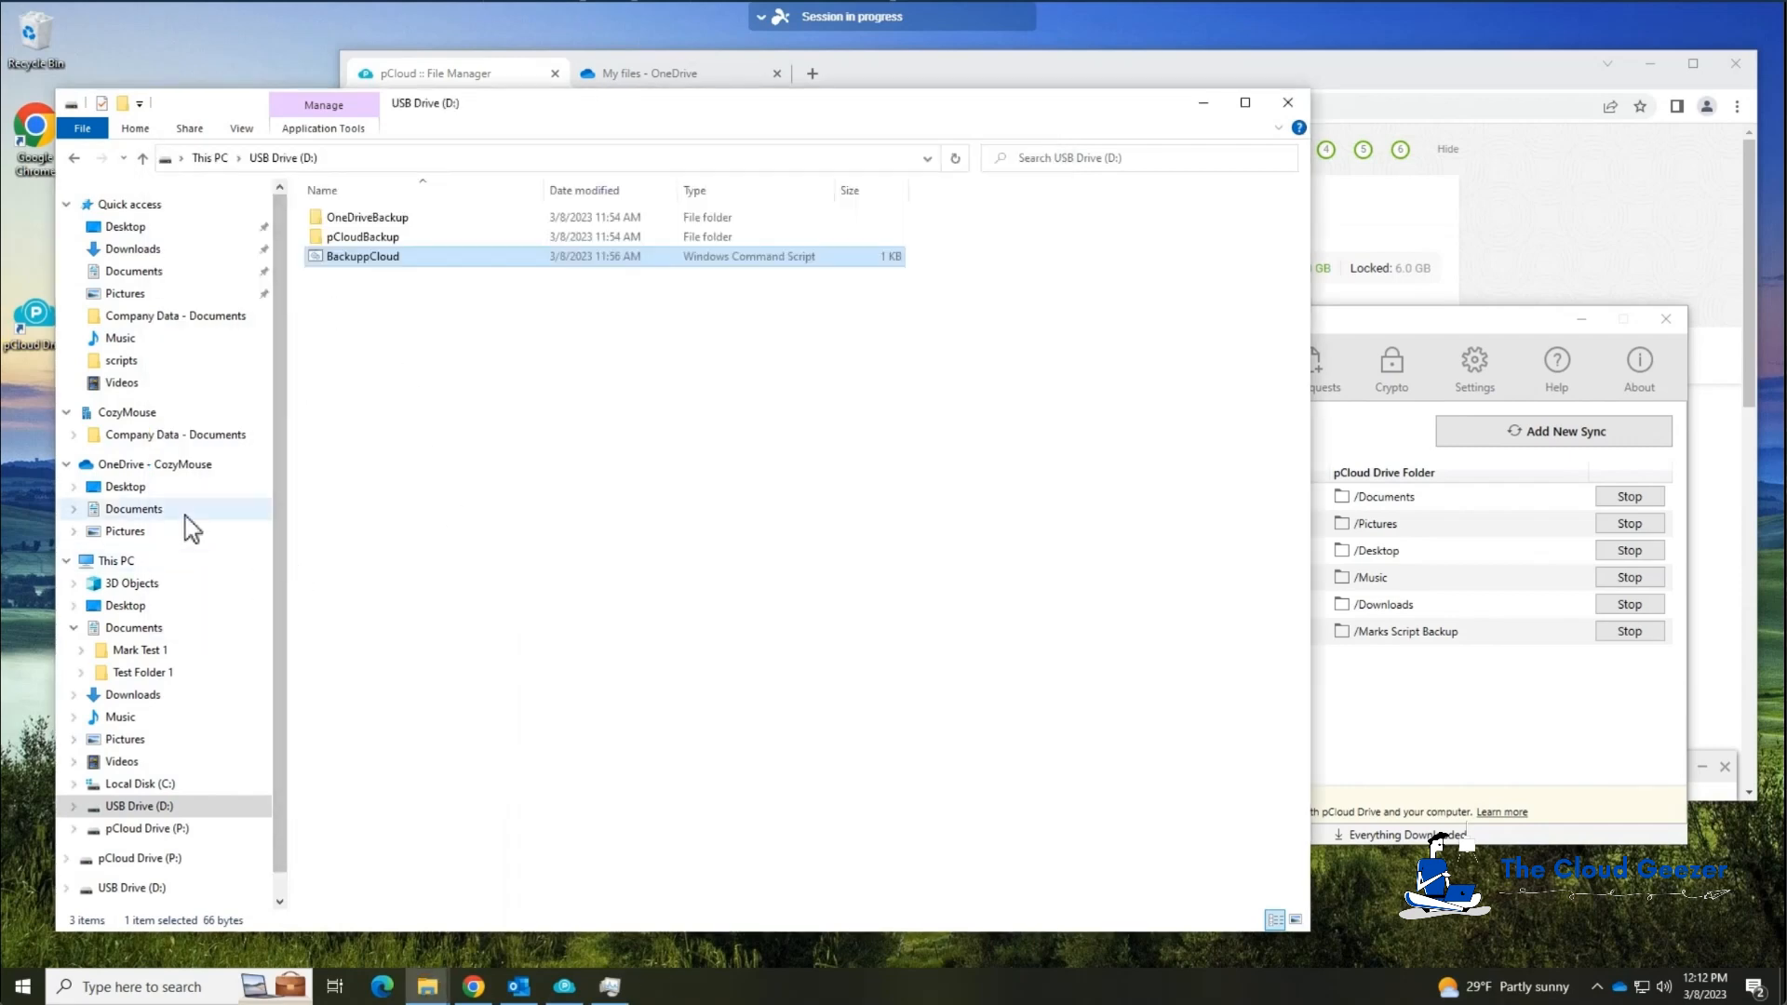
# Delete the file "iCreate Issue 150 - 2015 UK" from the OneDrive Documents folder.
pyautogui.click(186, 511)
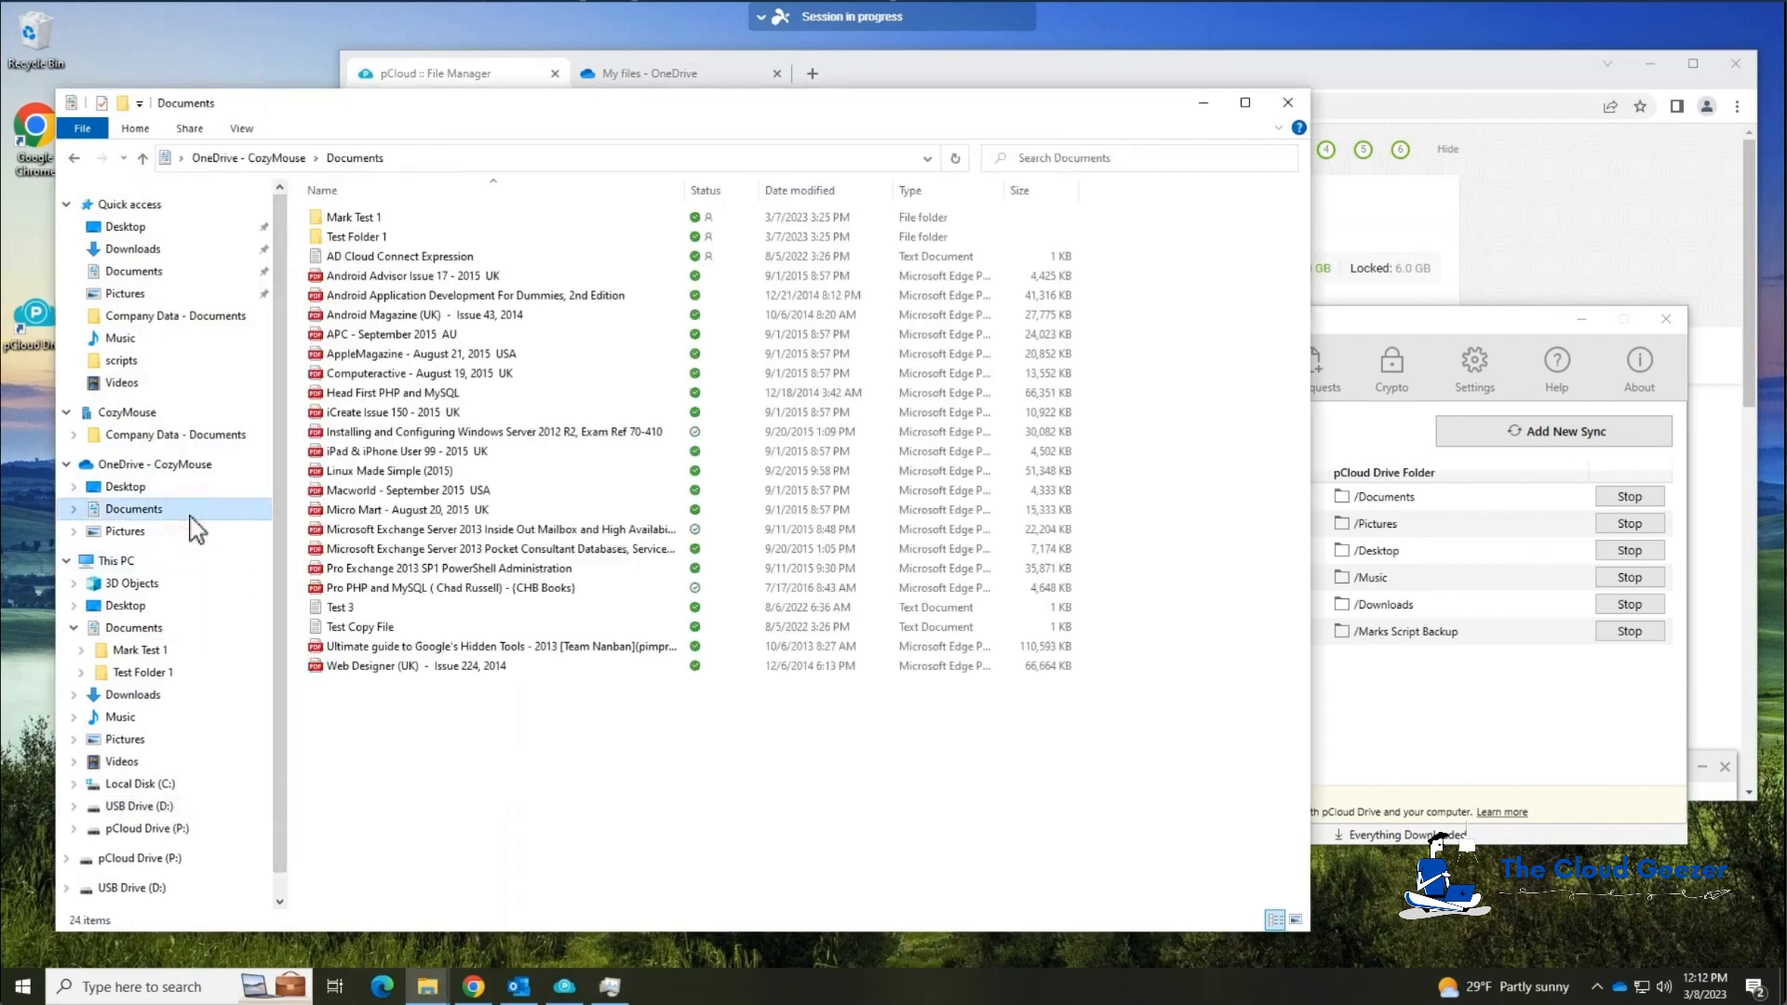
pyautogui.click(396, 415)
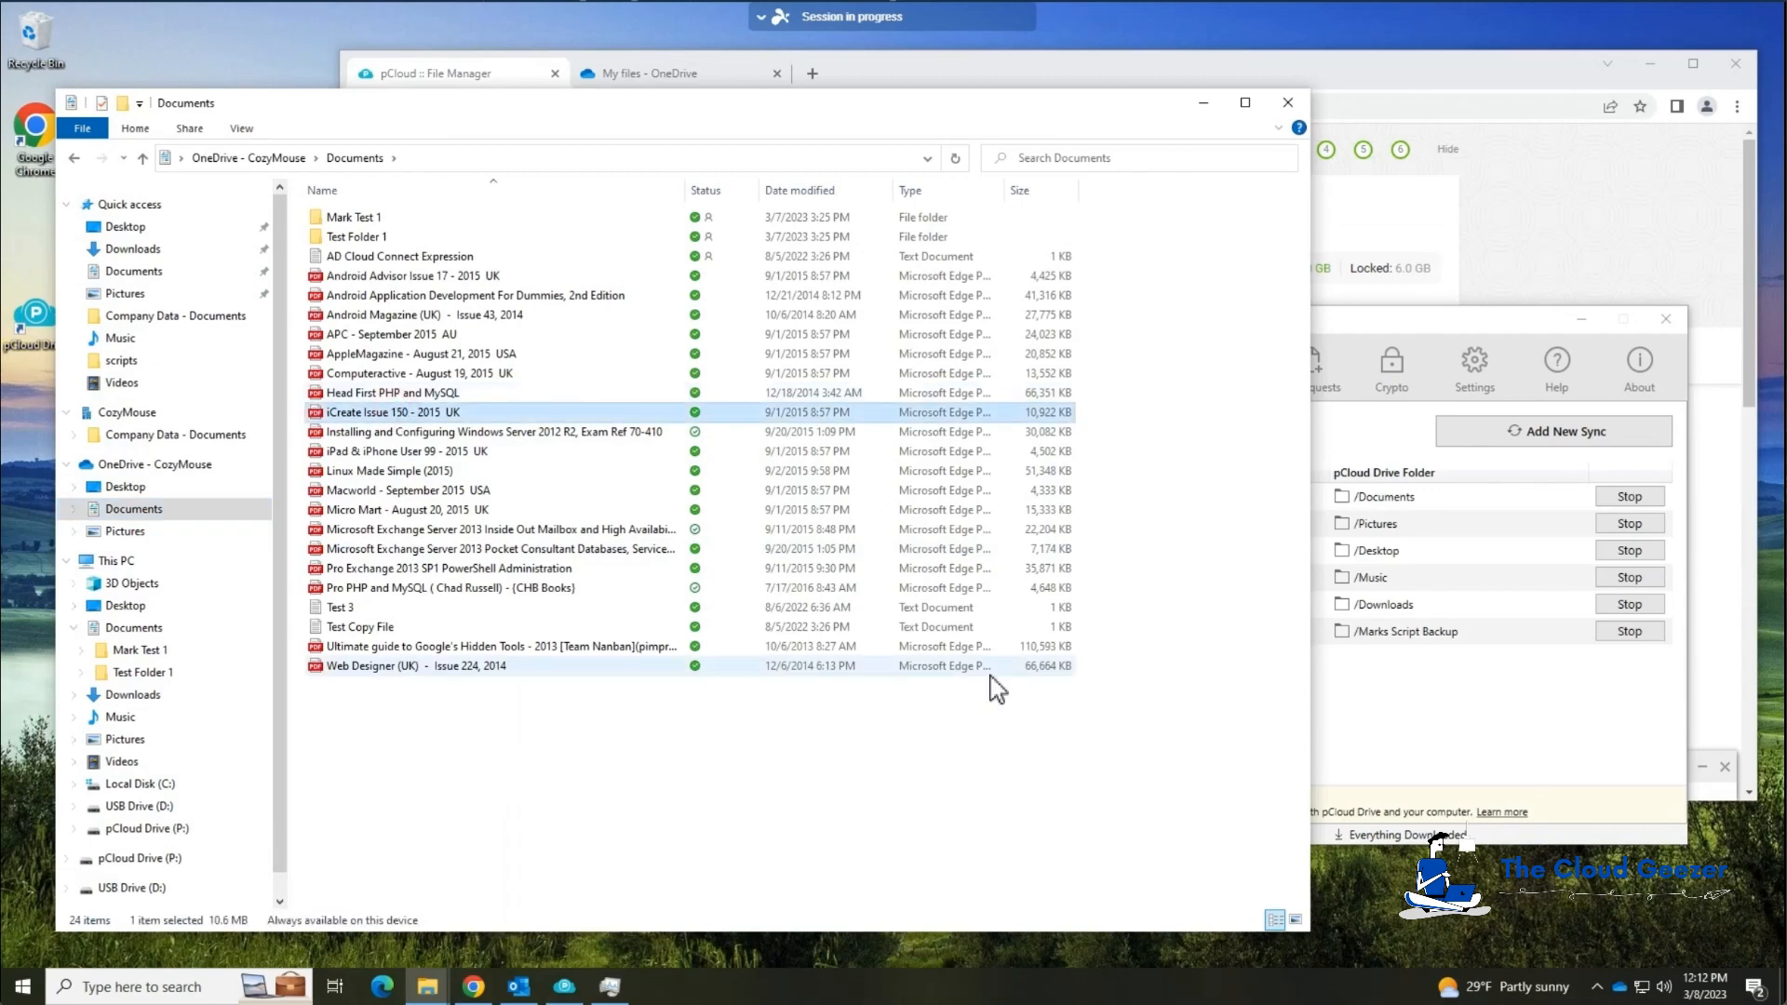
pyautogui.press('Delete')
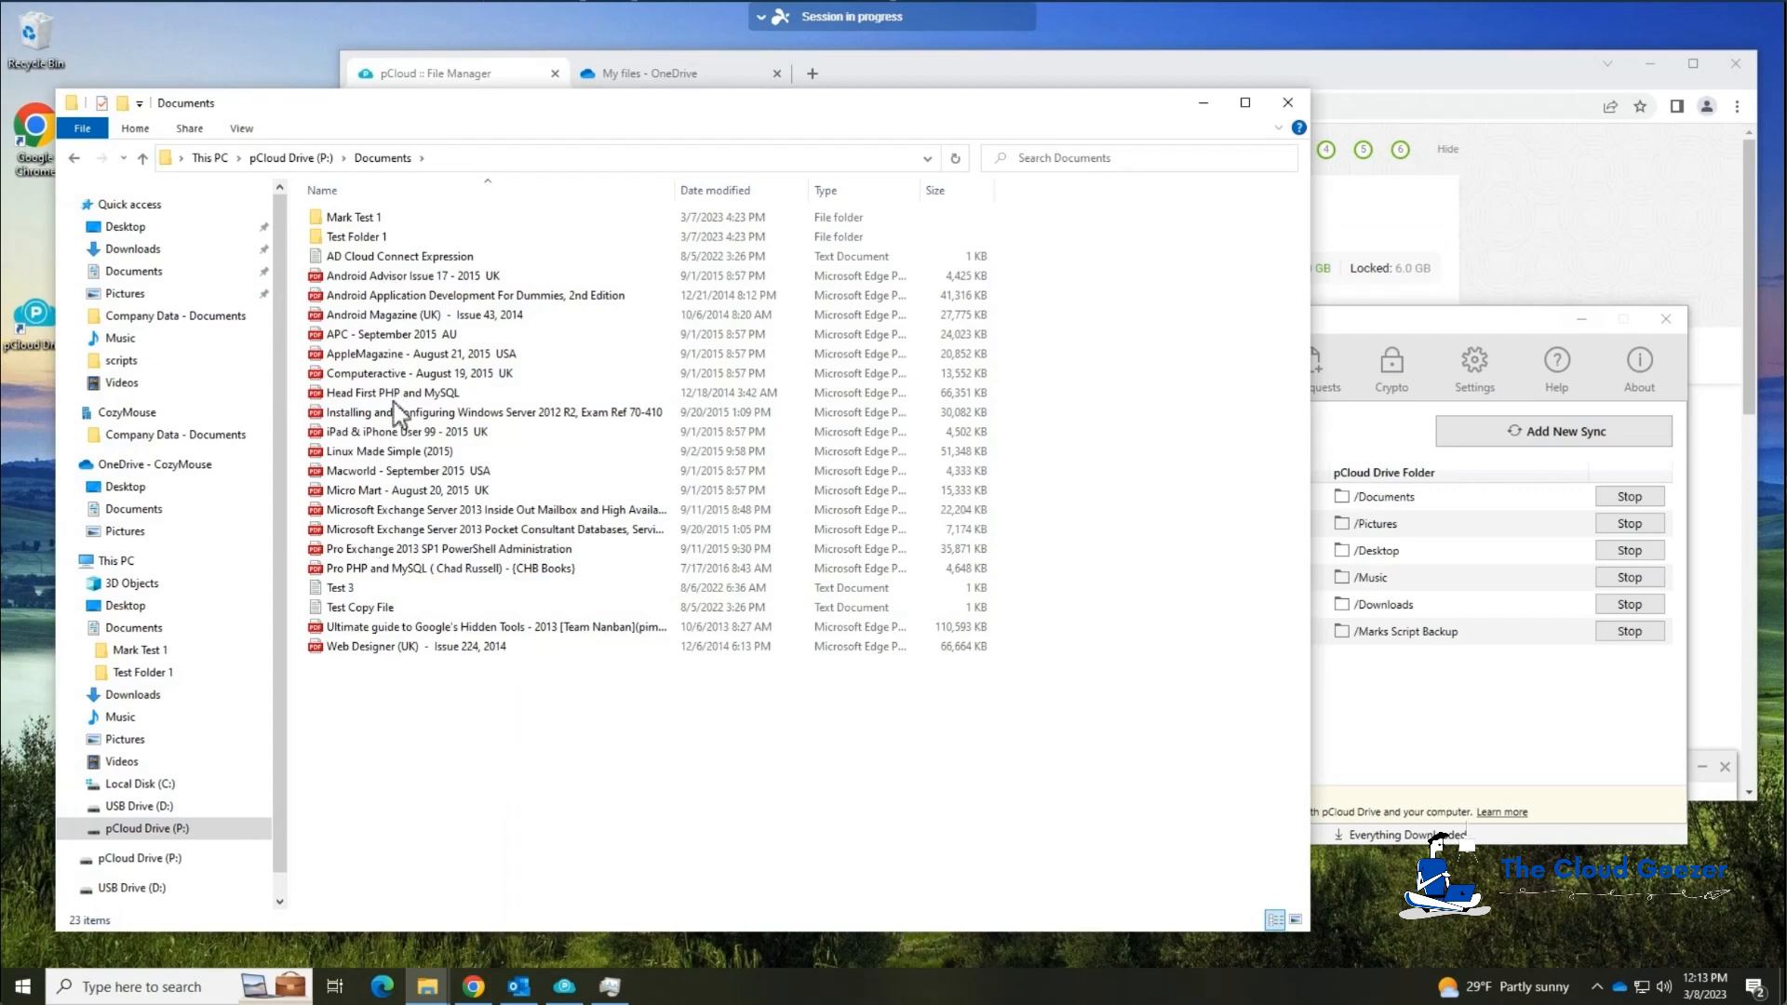
# Run the BackuppCloud script from the USB drive to mirror the deletion, and close its output window.
pyautogui.click(180, 806)
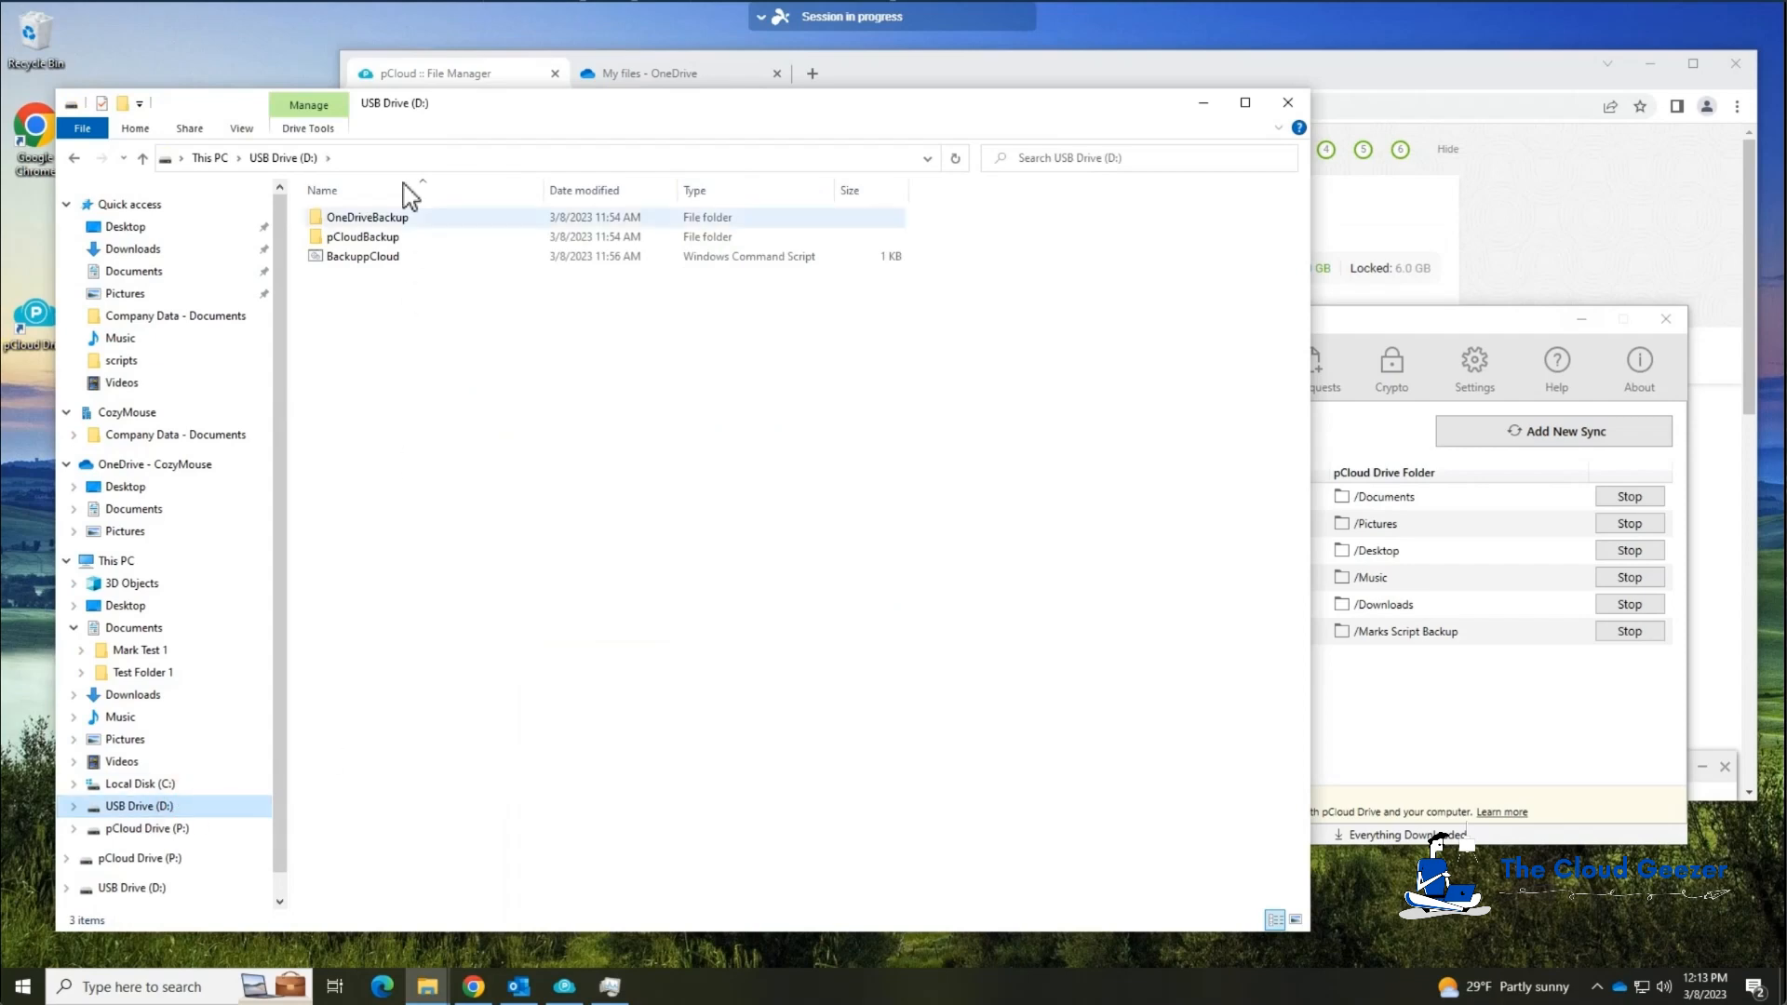
pyautogui.doubleClick(359, 259)
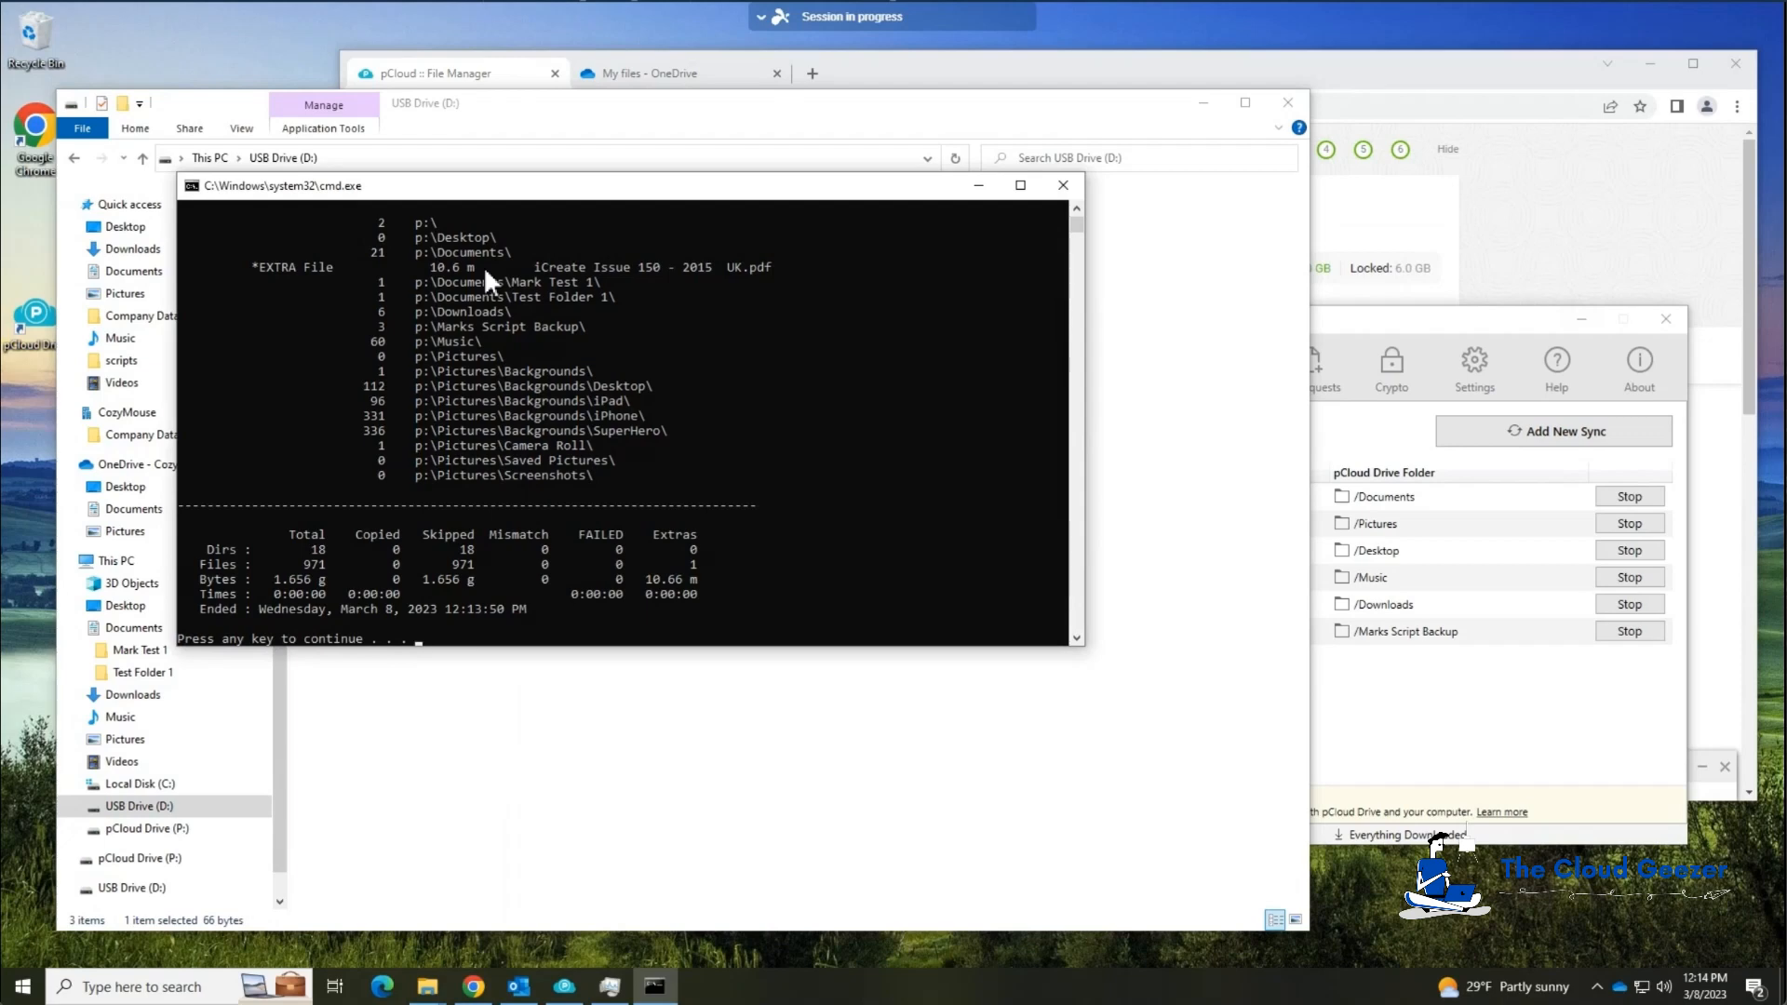
pyautogui.press('Return')
# Create a new text document named BackupOneDrive in the root of the USB drive.
pyautogui.moveTo(373, 243)
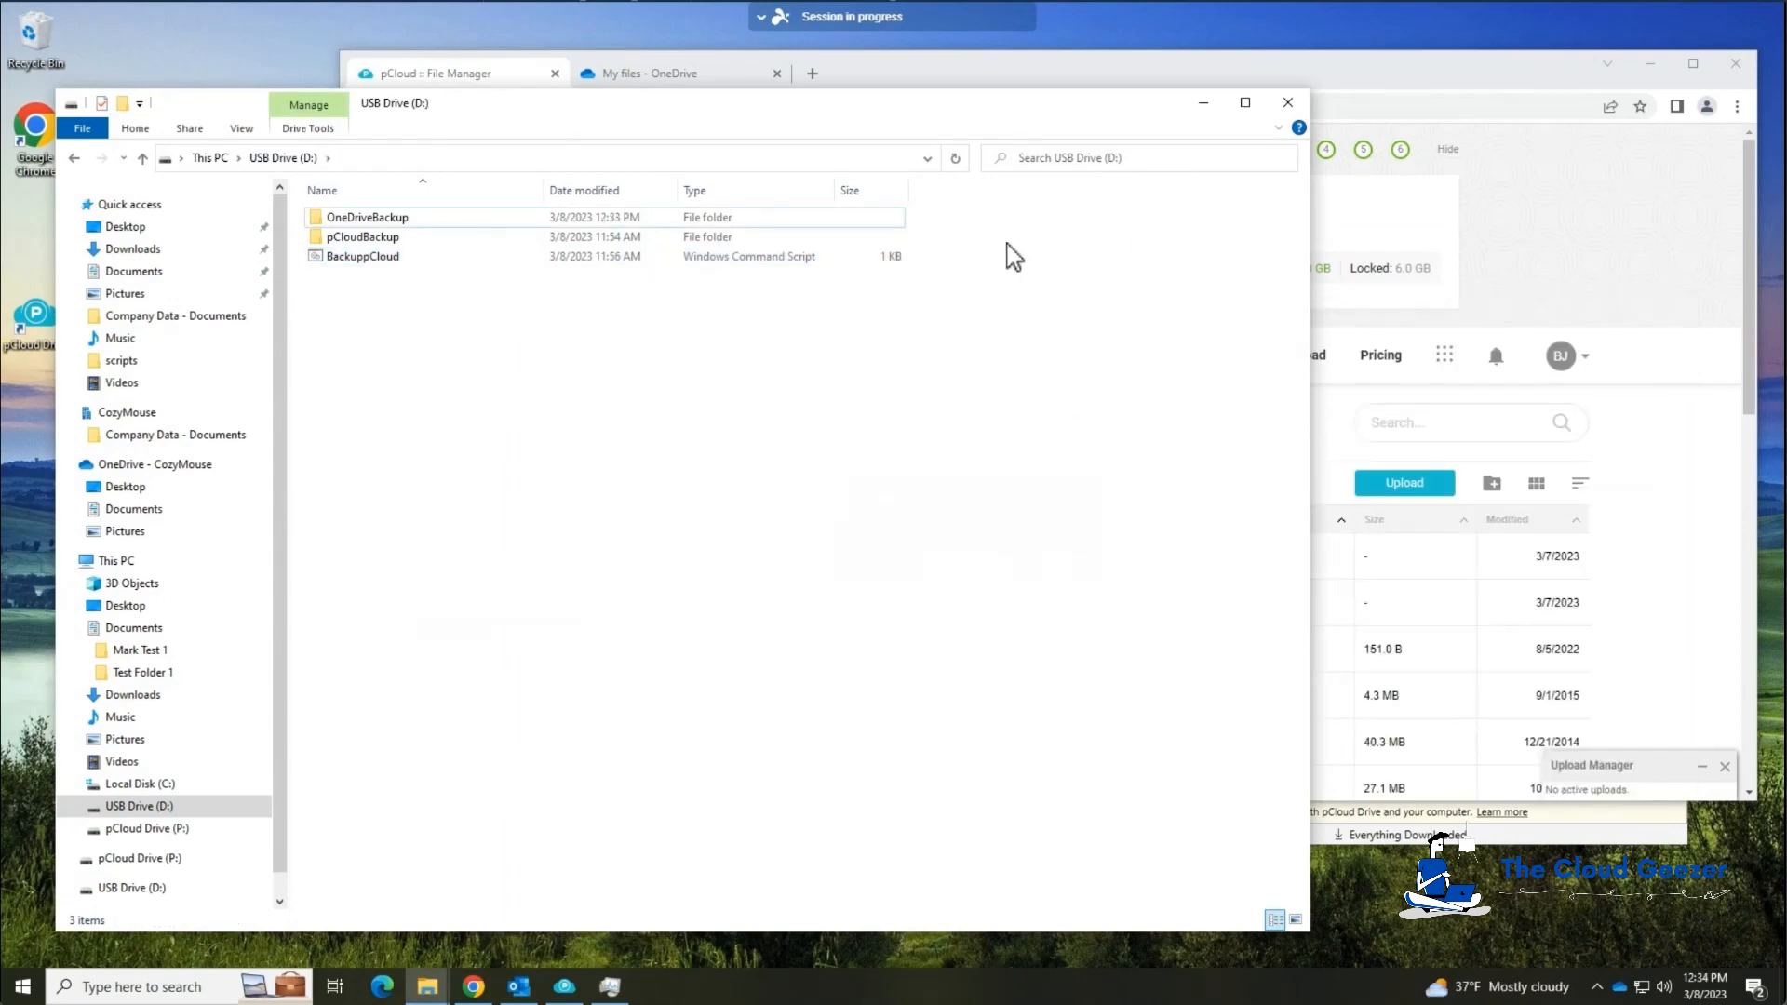
pyautogui.click(377, 259)
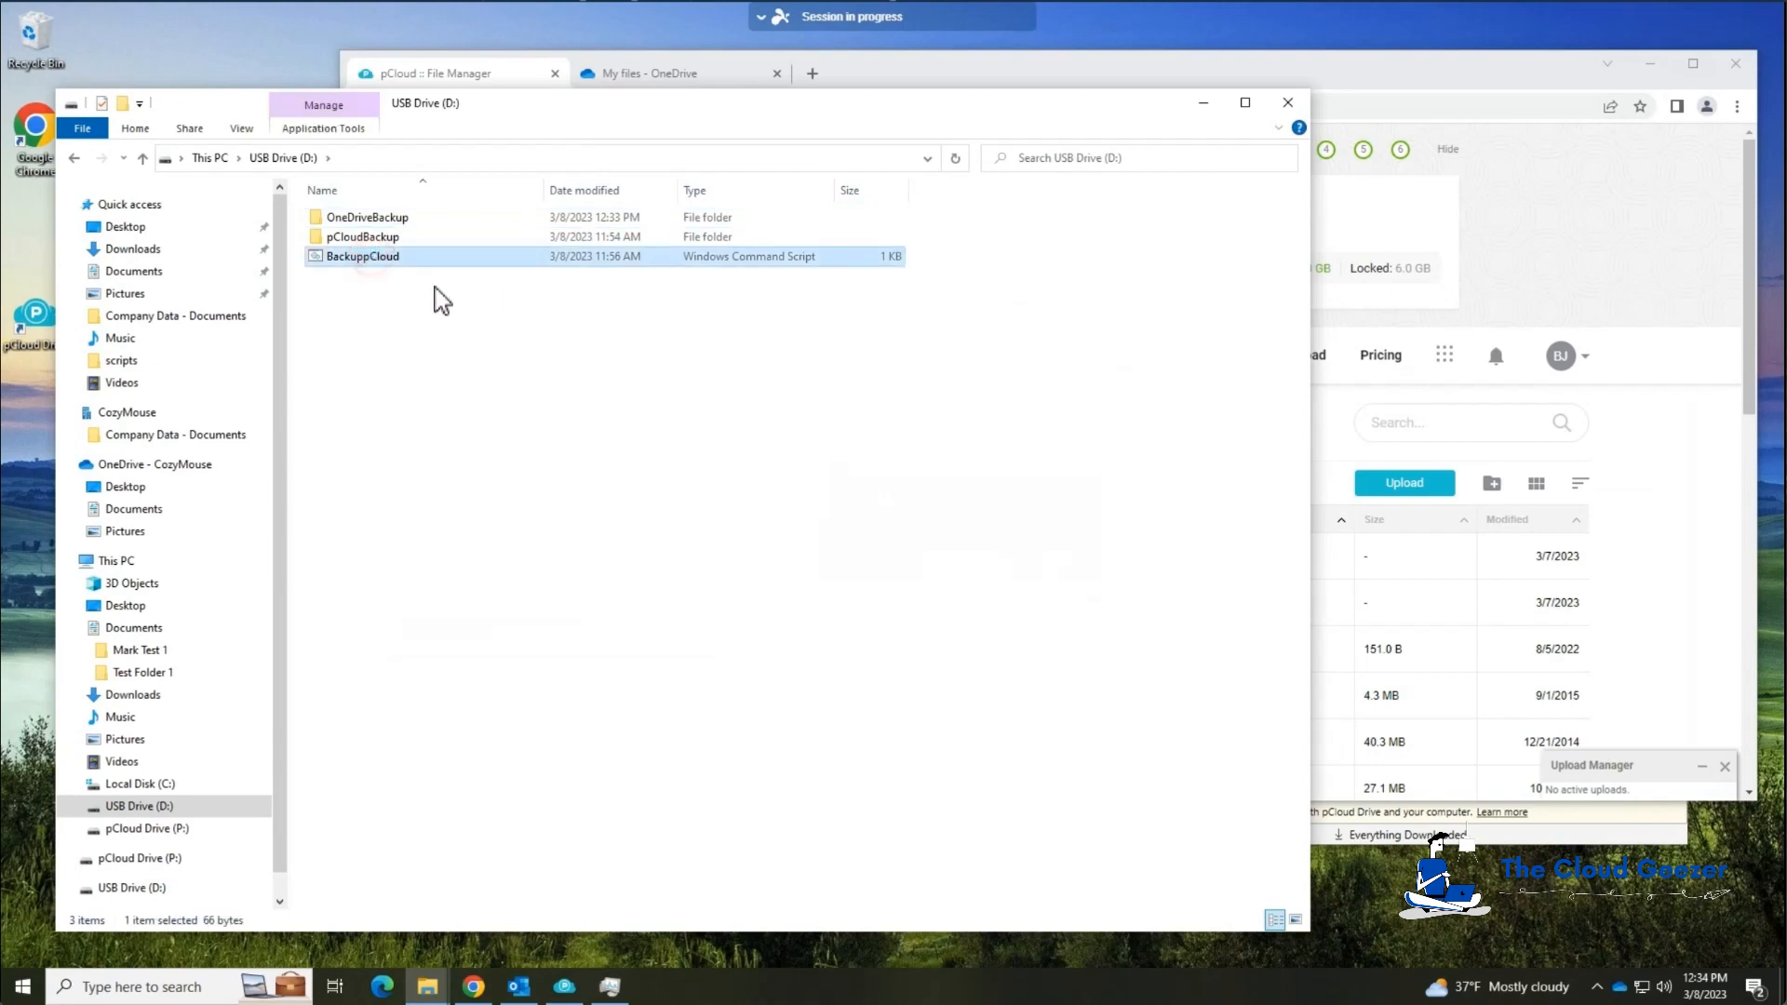
pyautogui.rightClick(438, 339)
pyautogui.moveTo(524, 563)
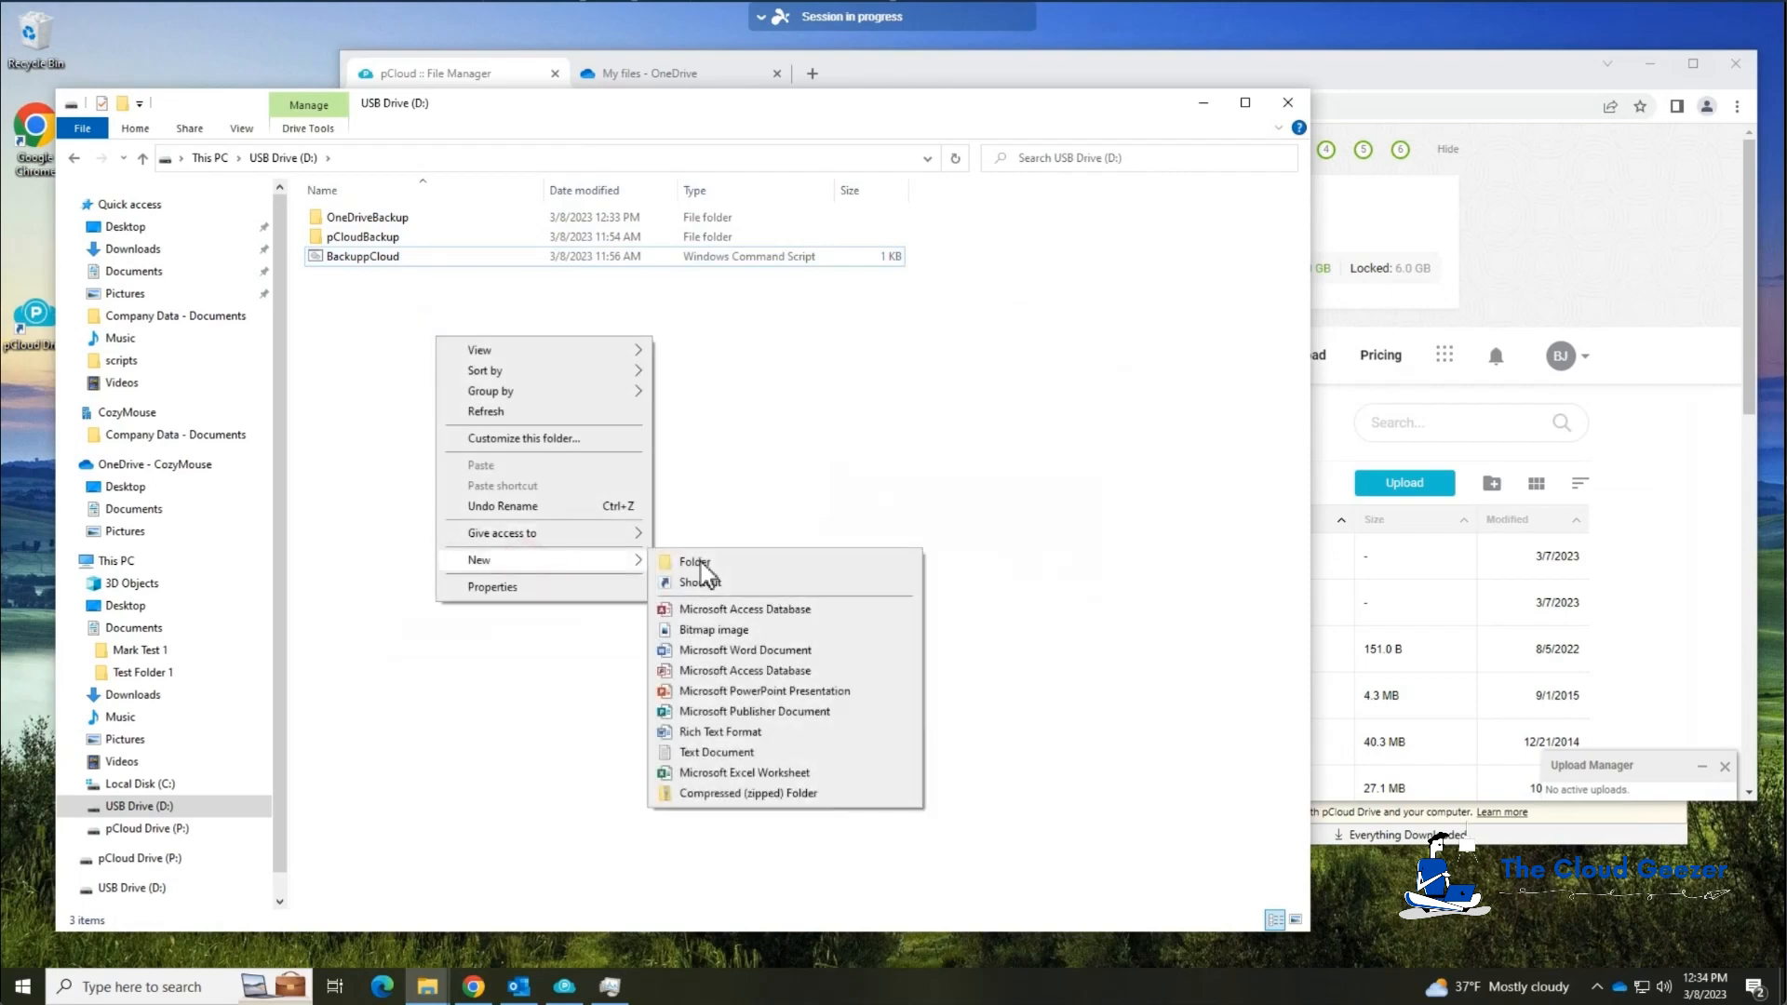
pyautogui.click(713, 753)
pyautogui.write('BackupOneDrive')
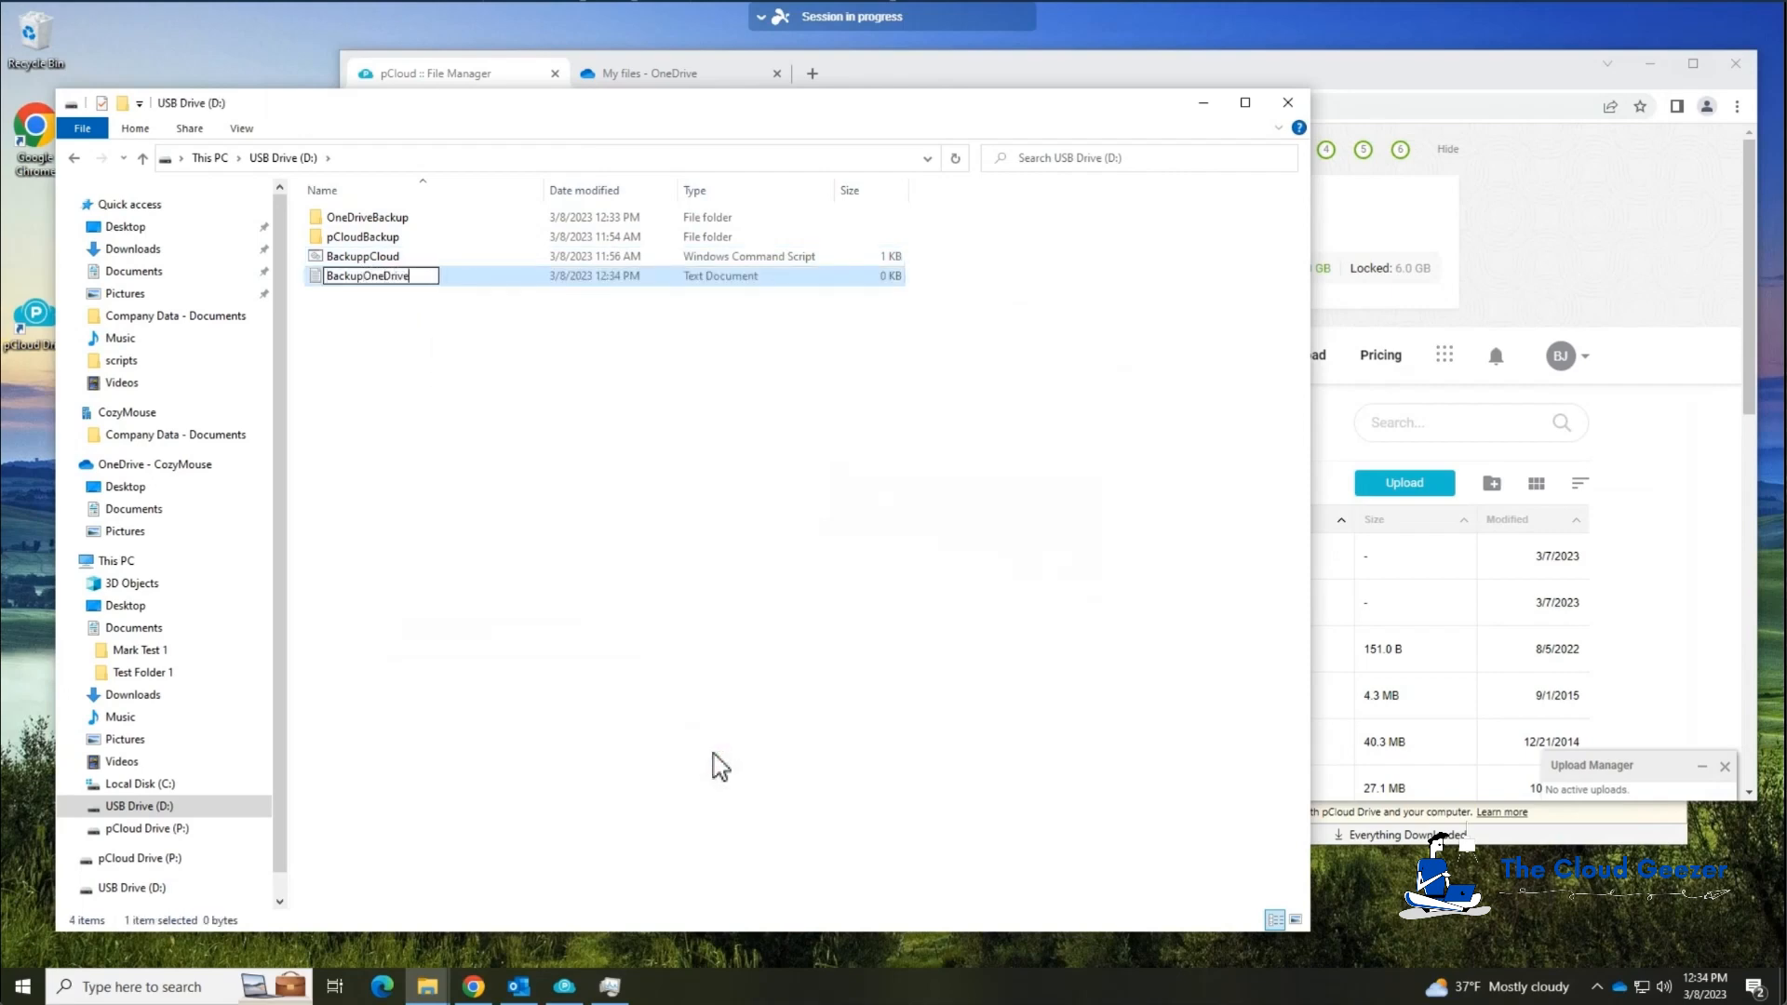
pyautogui.press('Return')
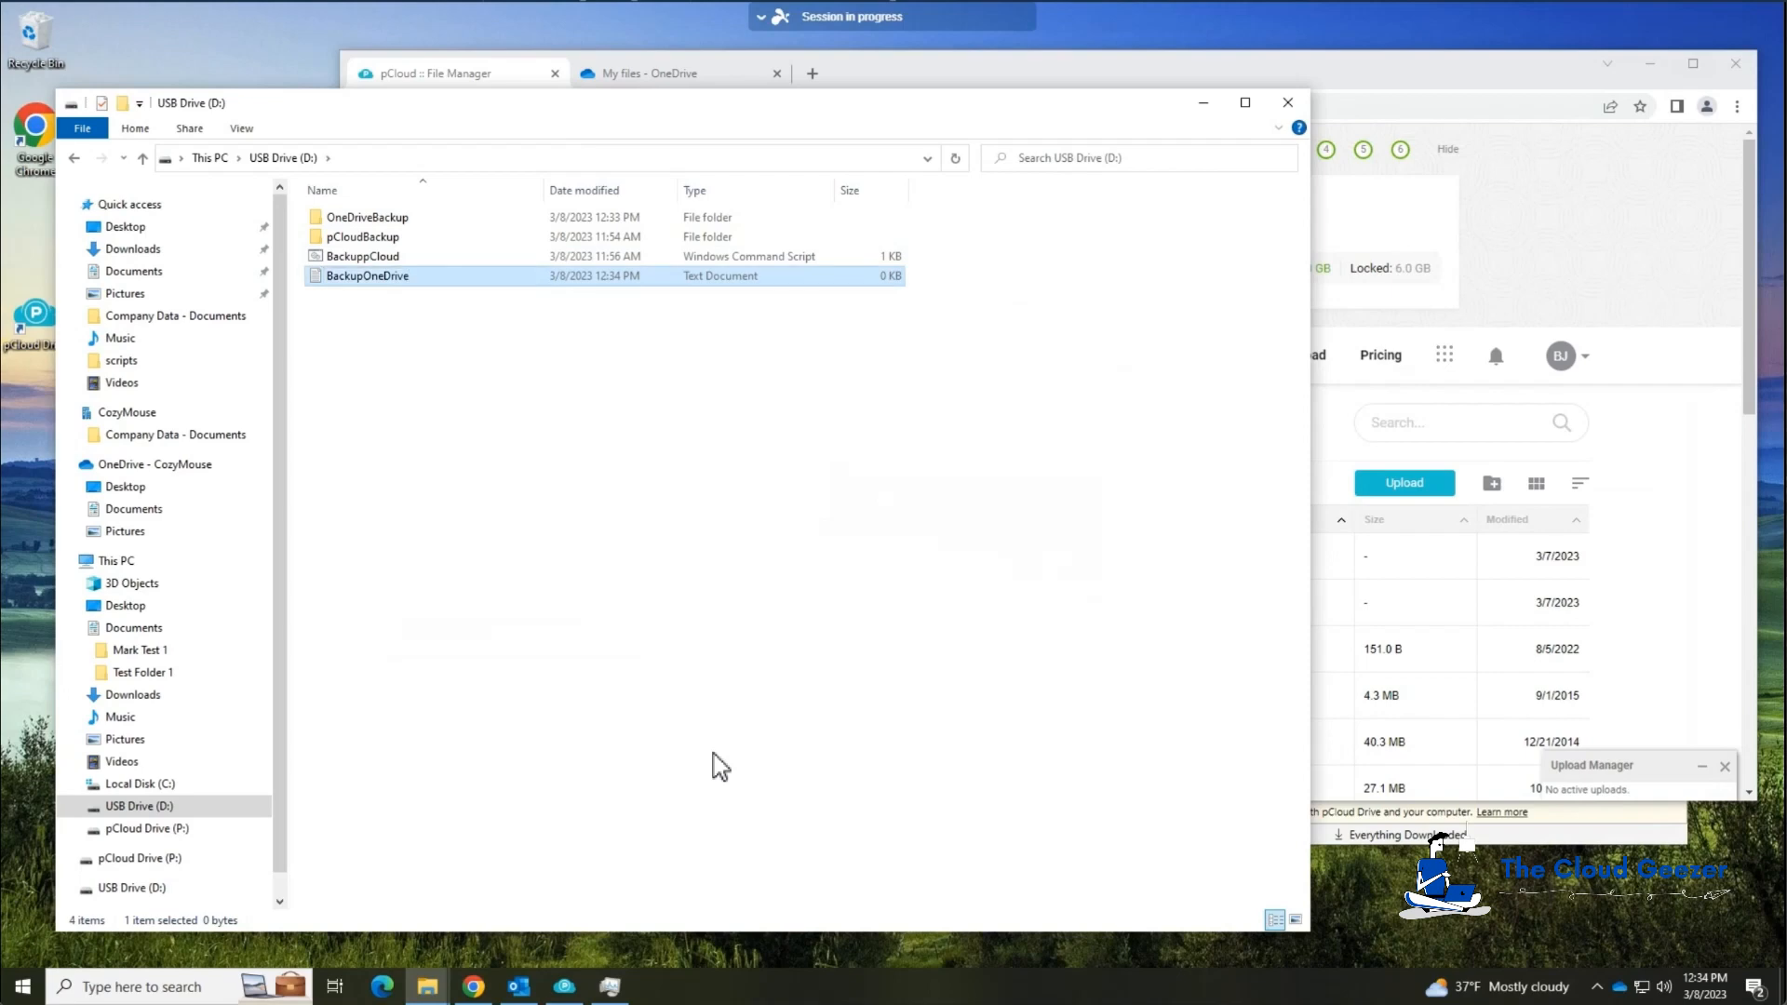
pyautogui.doubleClick(395, 277)
pyautogui.write('@echo off')
pyautogui.press('Return')
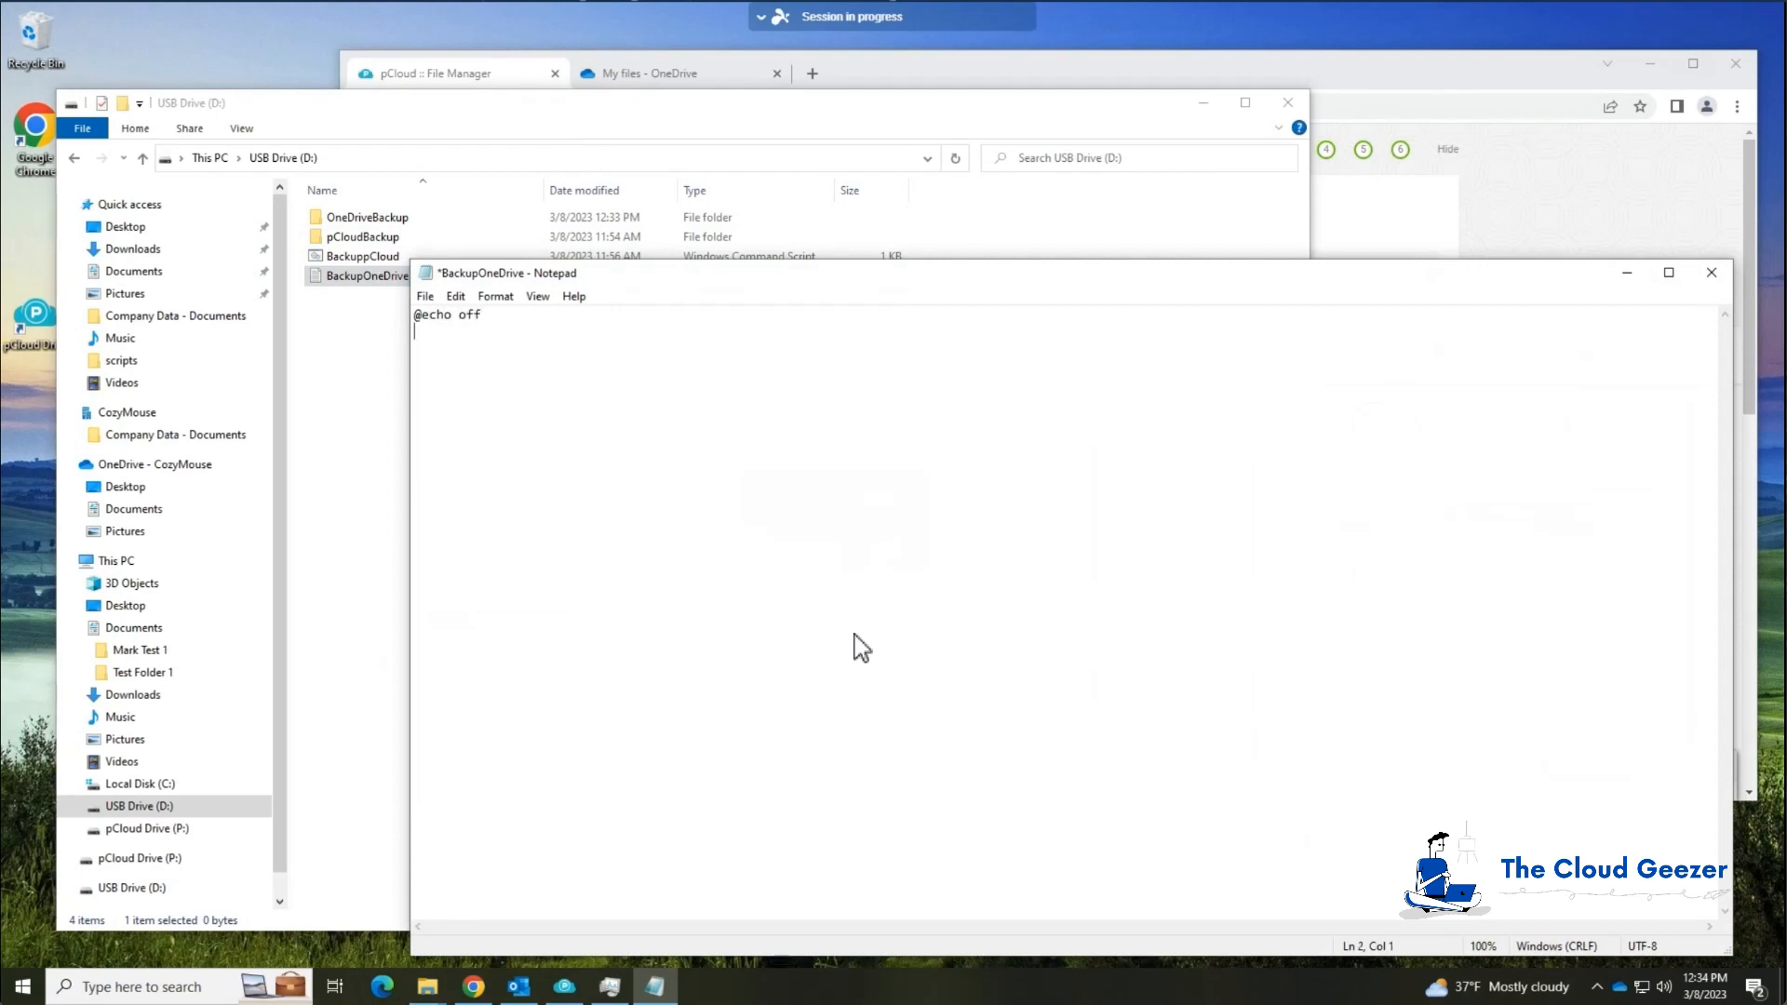
pyautogui.write('r')
pyautogui.write('ocopy')
# Add the local path of the "OneDrive - CozyMouse" folder, without its Documents subfolder, in double quotes as the robocopy source.
pyautogui.click(343, 482)
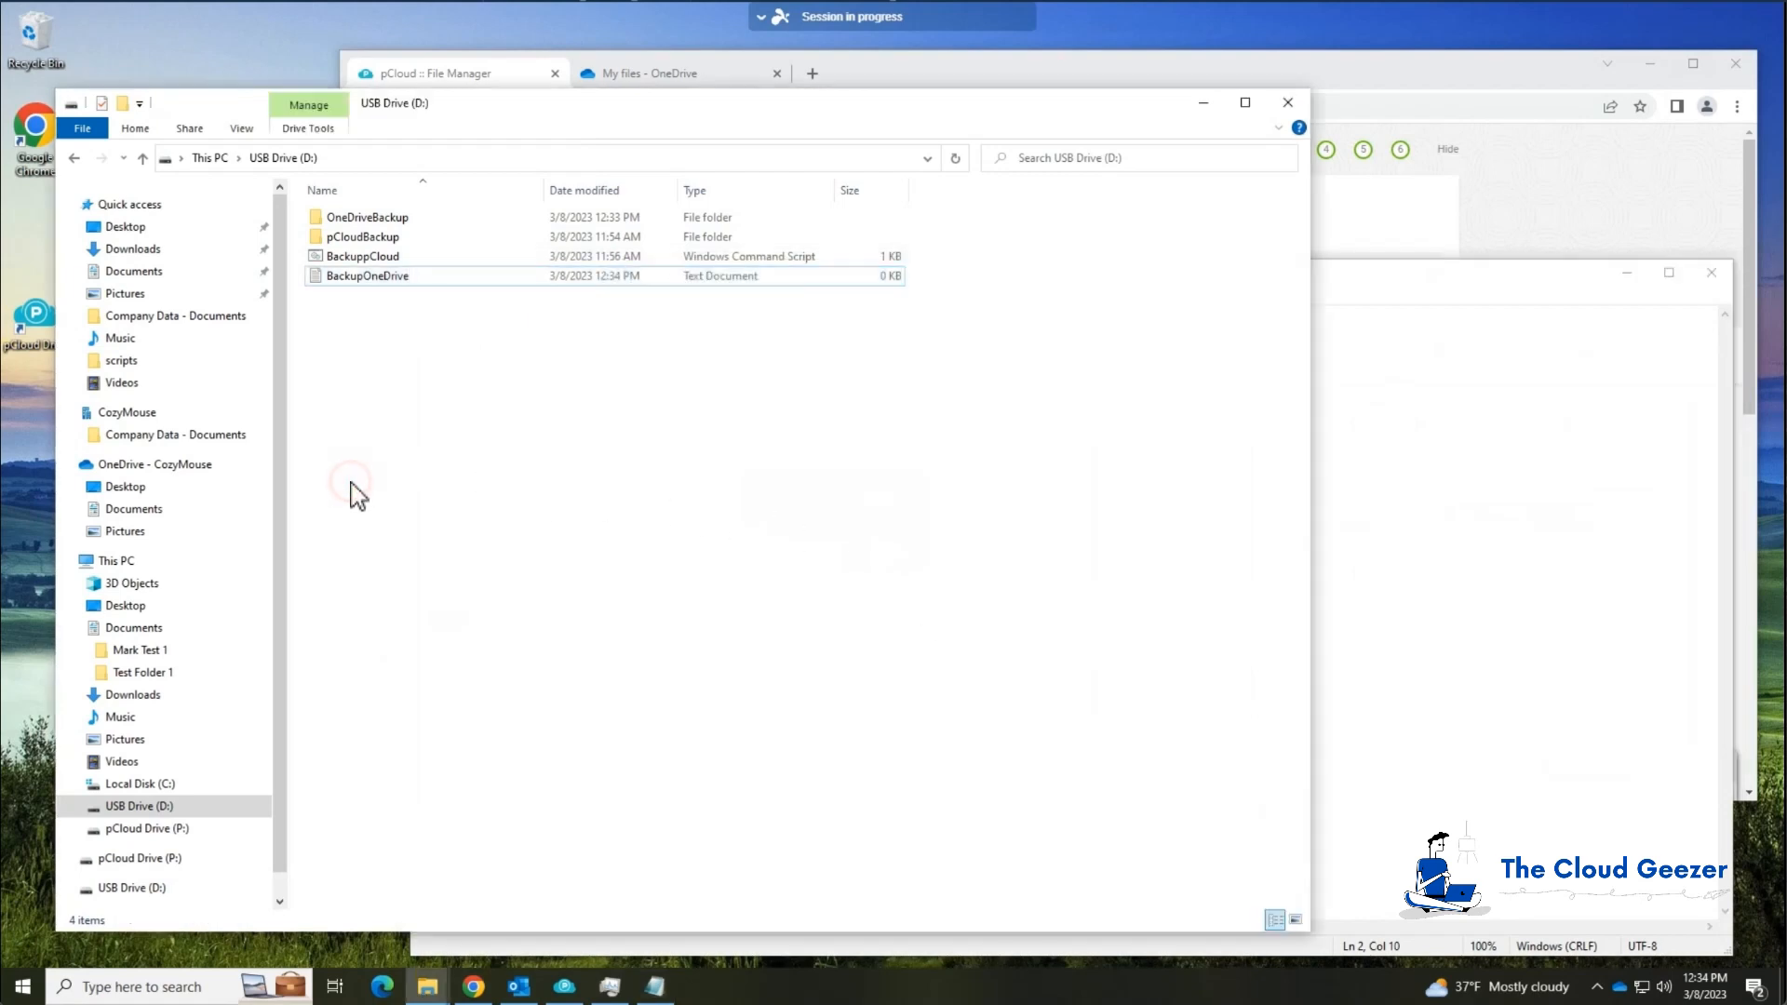
pyautogui.click(152, 509)
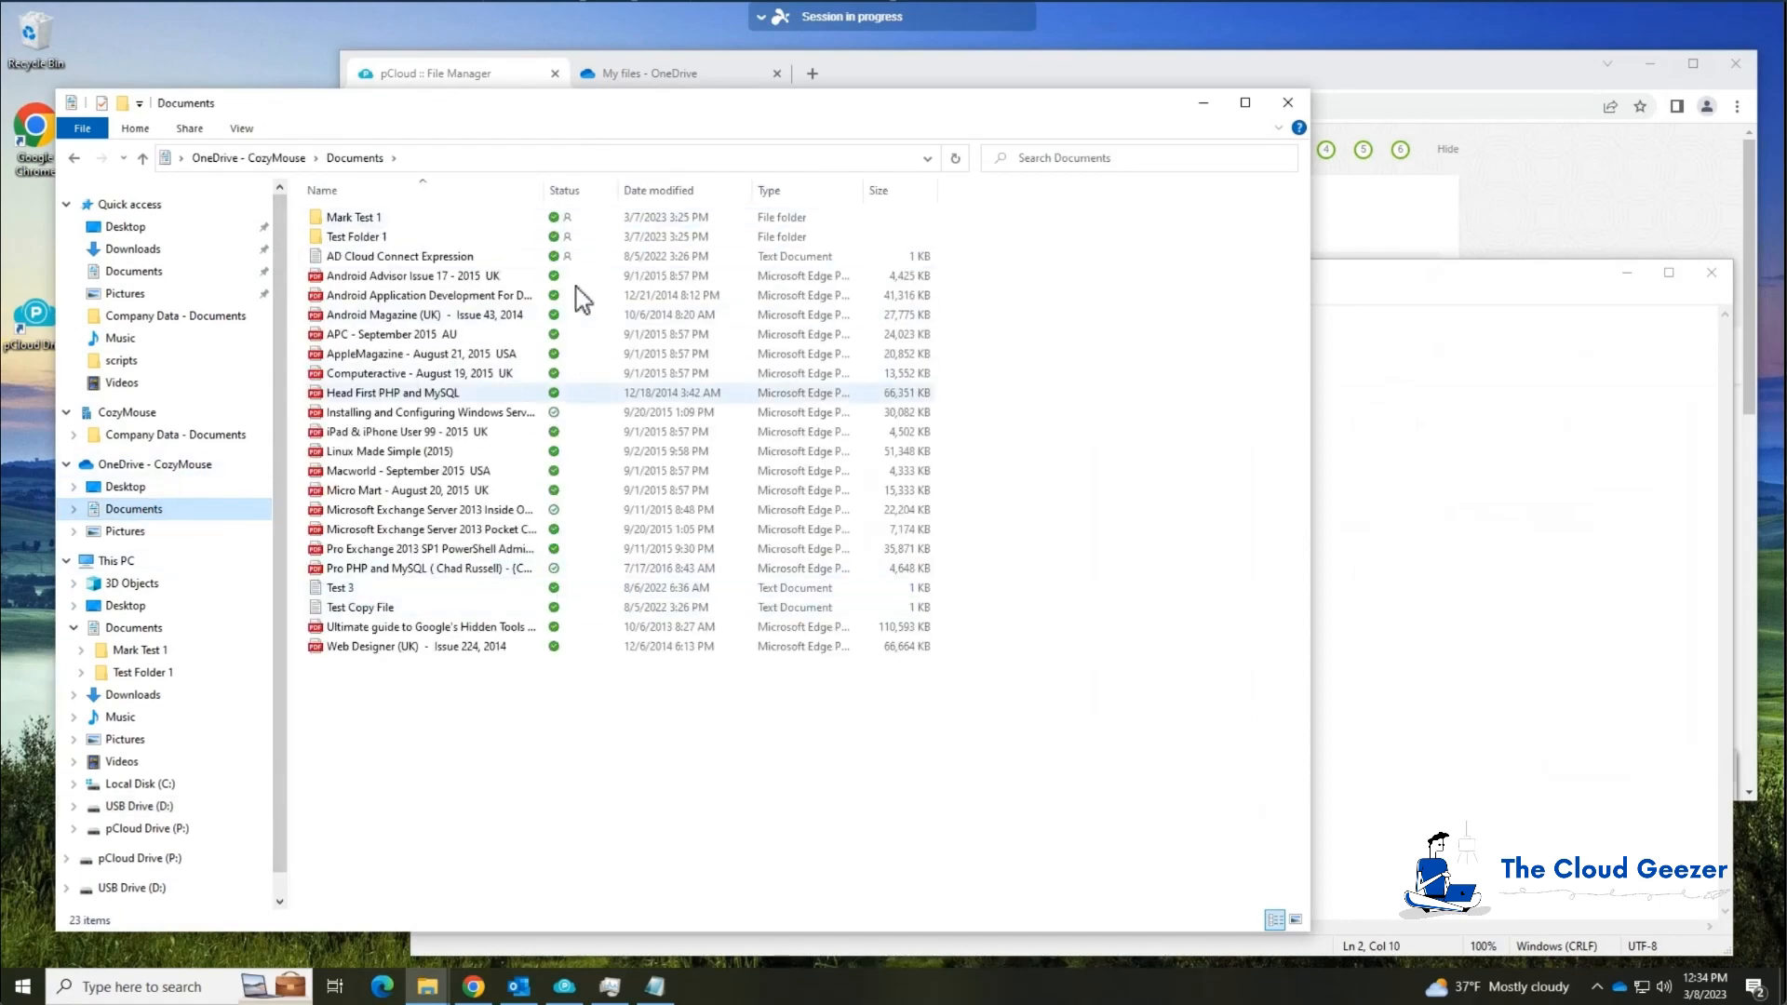
pyautogui.click(528, 159)
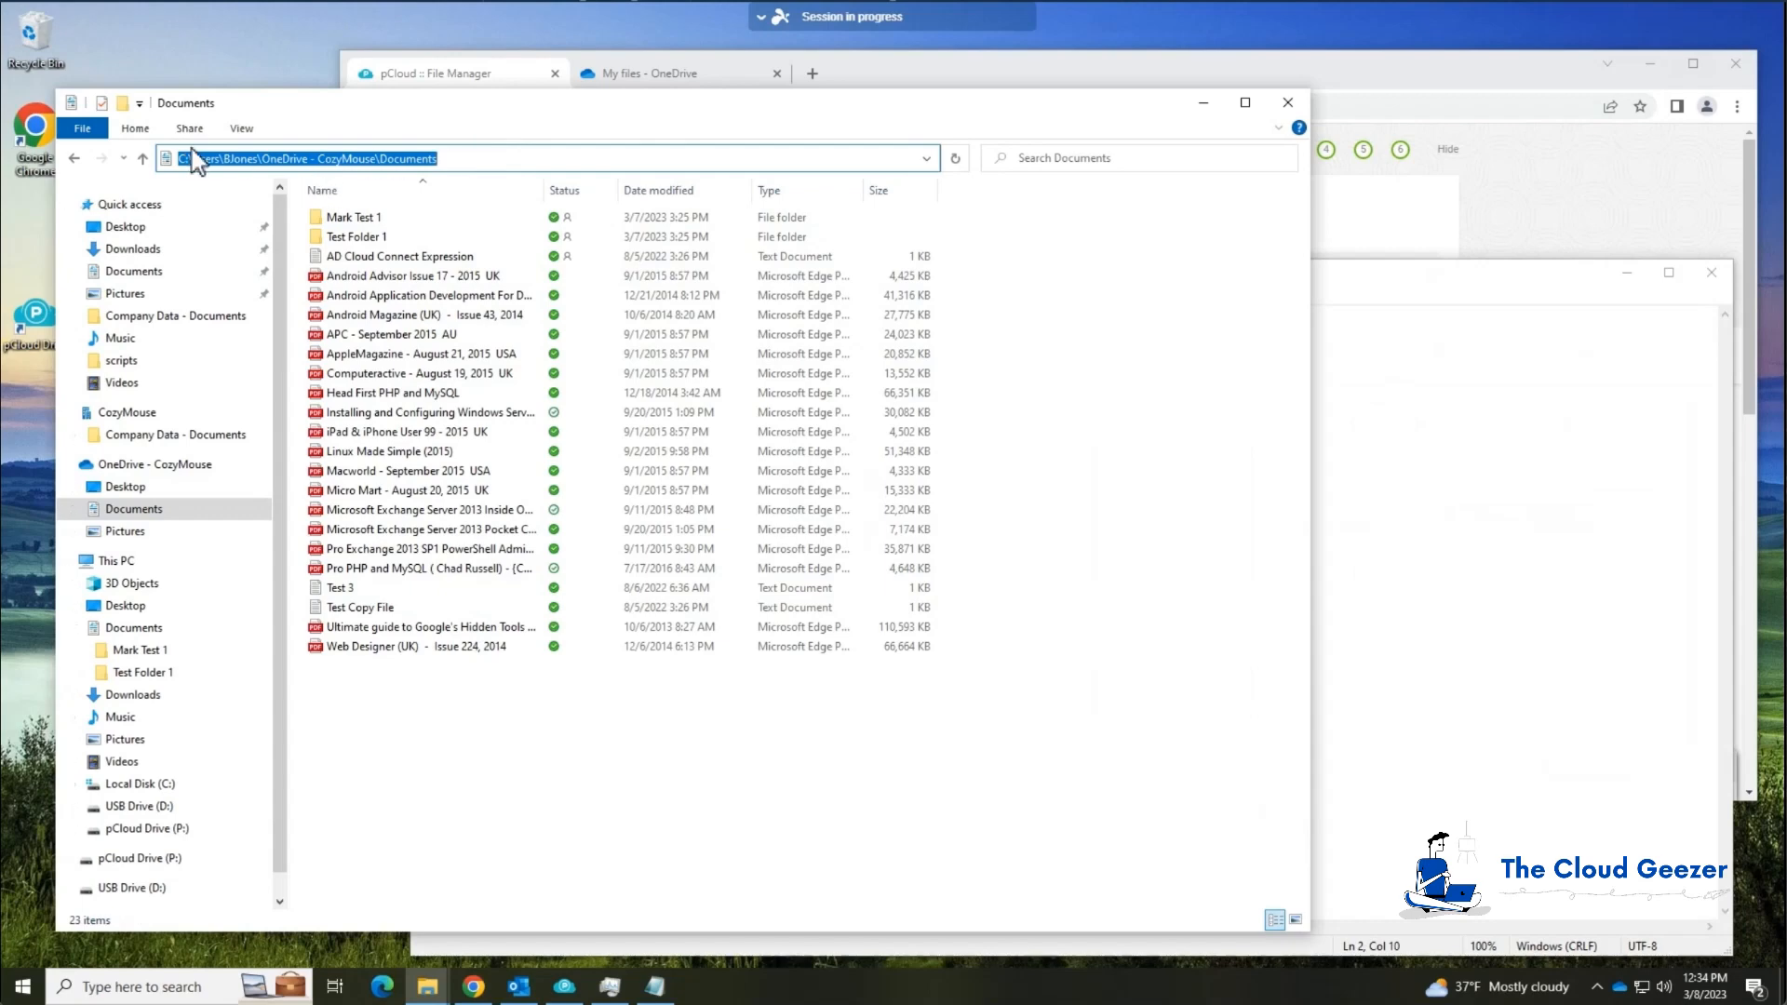
pyautogui.click(377, 158)
pyautogui.moveTo(377, 158); pyautogui.dragTo(172, 158)
pyautogui.hotkey('ctrl', 'c')
pyautogui.click(1417, 438)
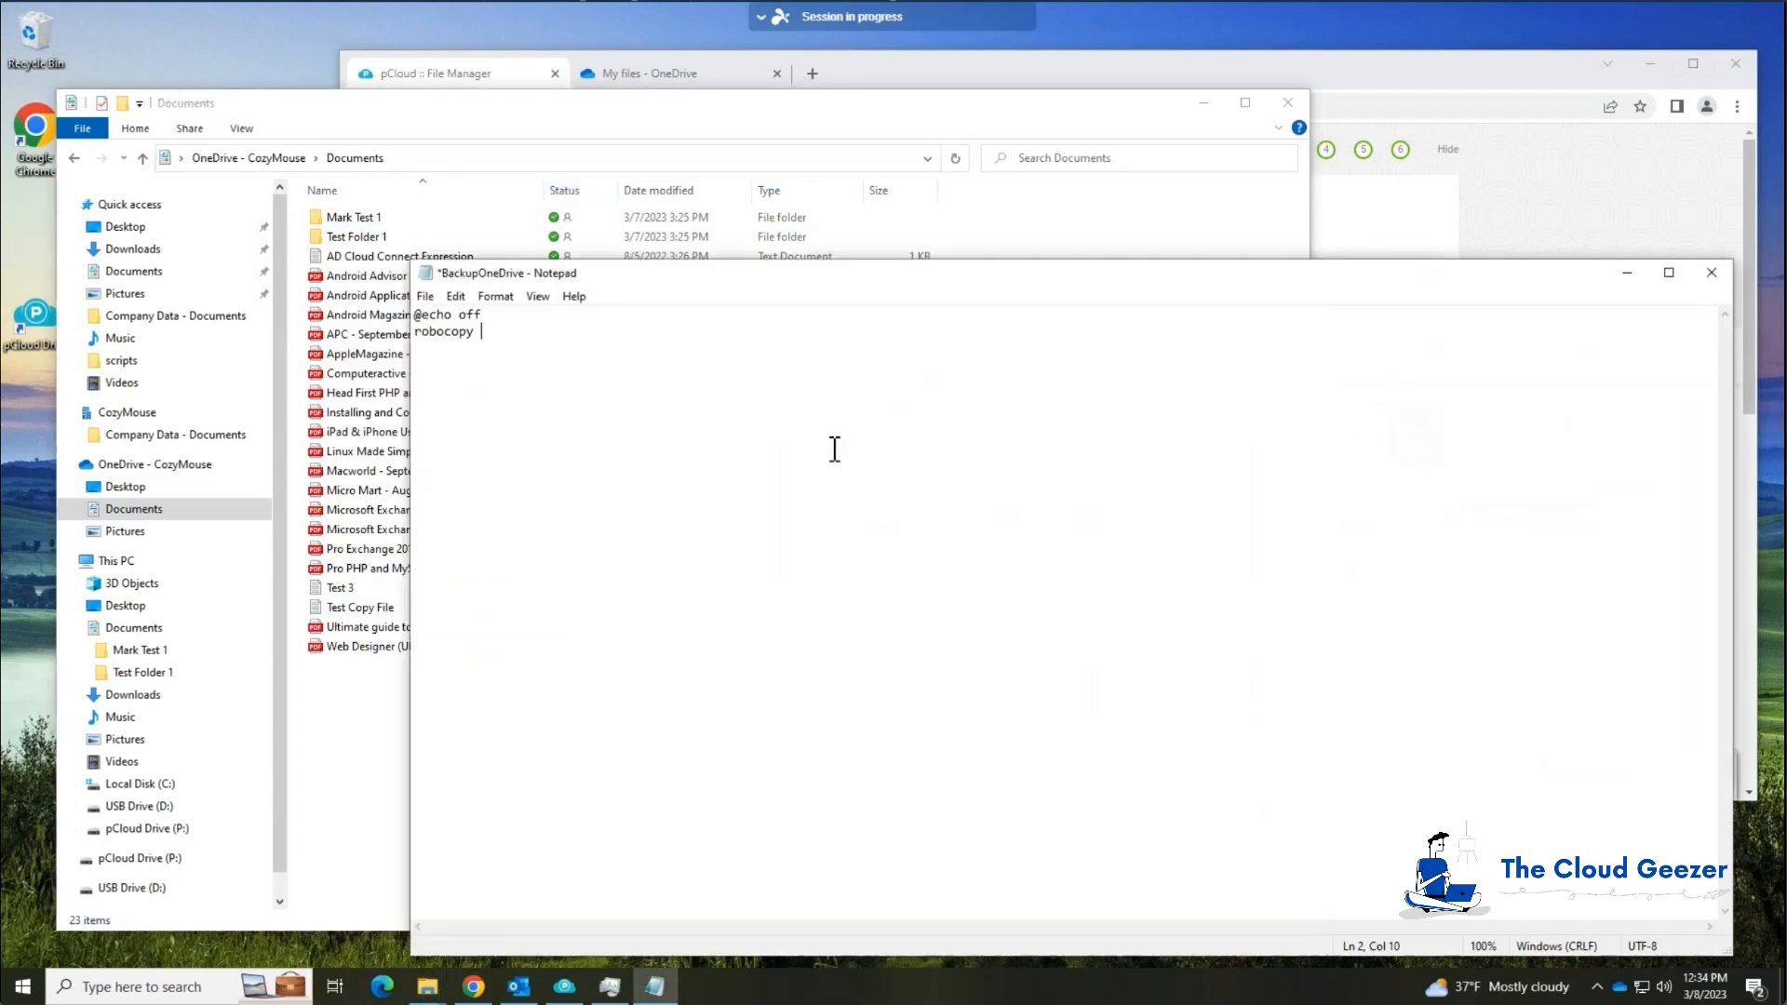
pyautogui.write('"')
pyautogui.hotkey('ctrl', 'v')
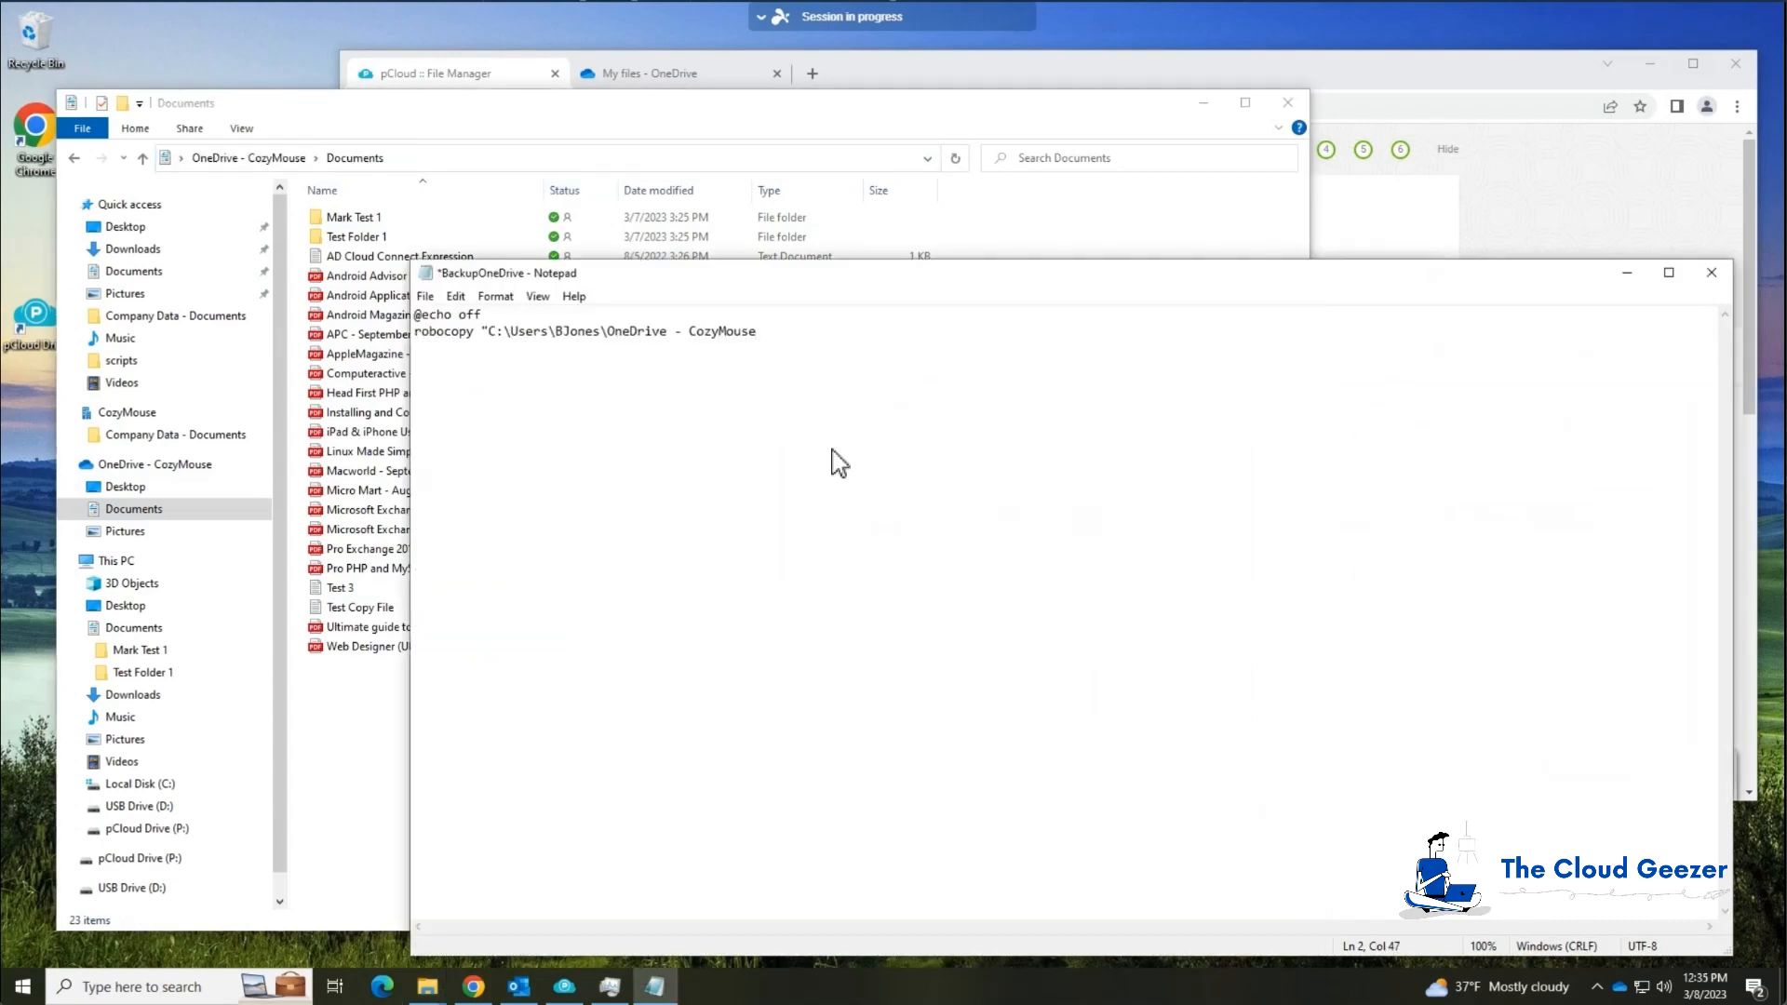
pyautogui.write('"')
# Copy the path of the USB drive's OneDriveBackup folder and add D:\OneDriveBackup as the robocopy destination.
pyautogui.click(140, 805)
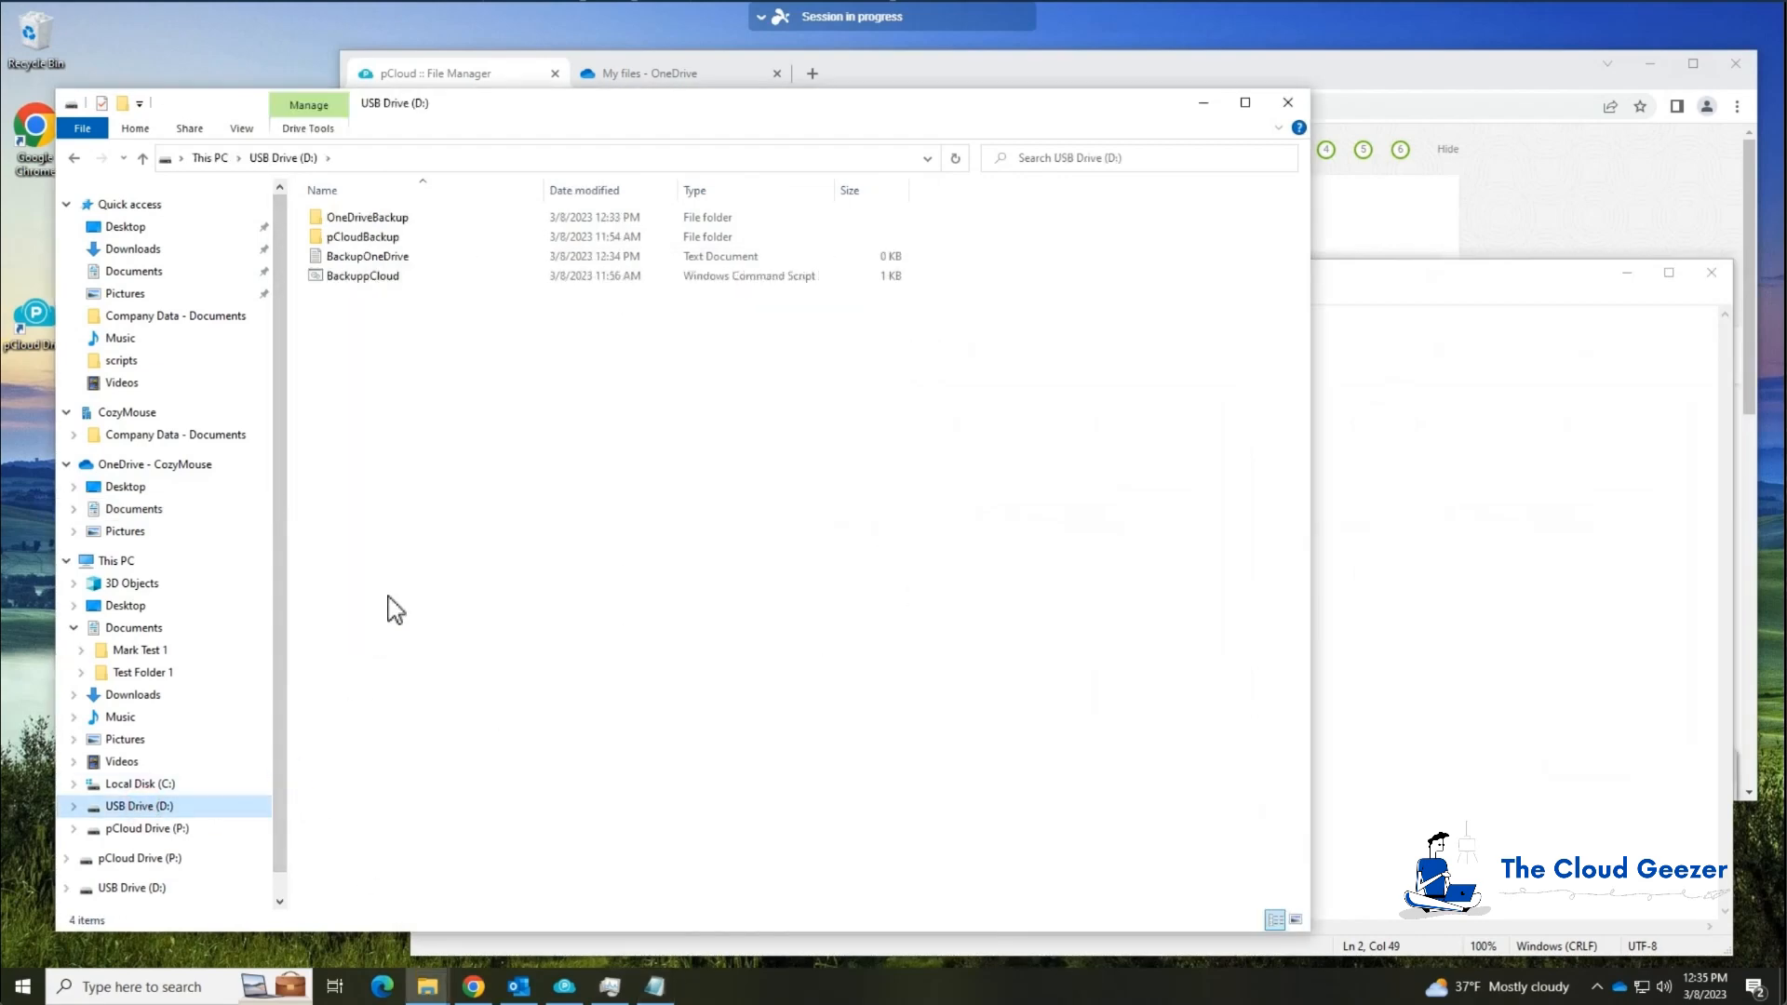
pyautogui.doubleClick(377, 220)
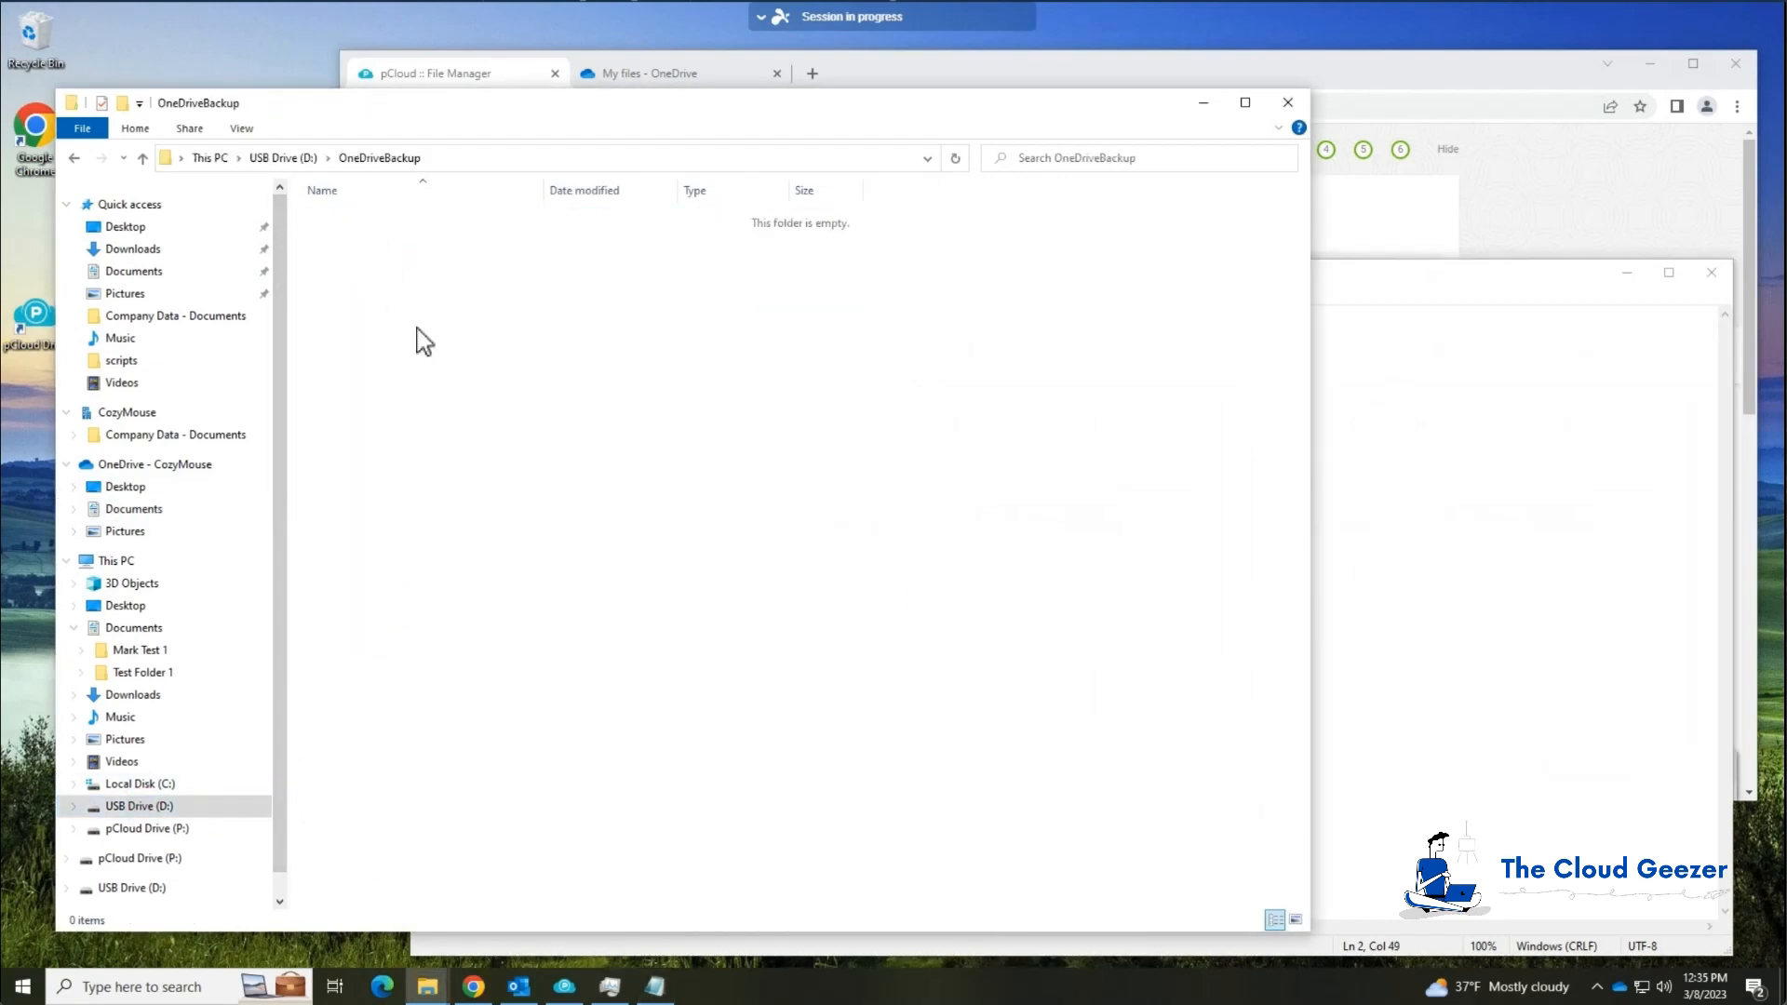
pyautogui.click(475, 158)
pyautogui.hotkey('ctrl', 'c')
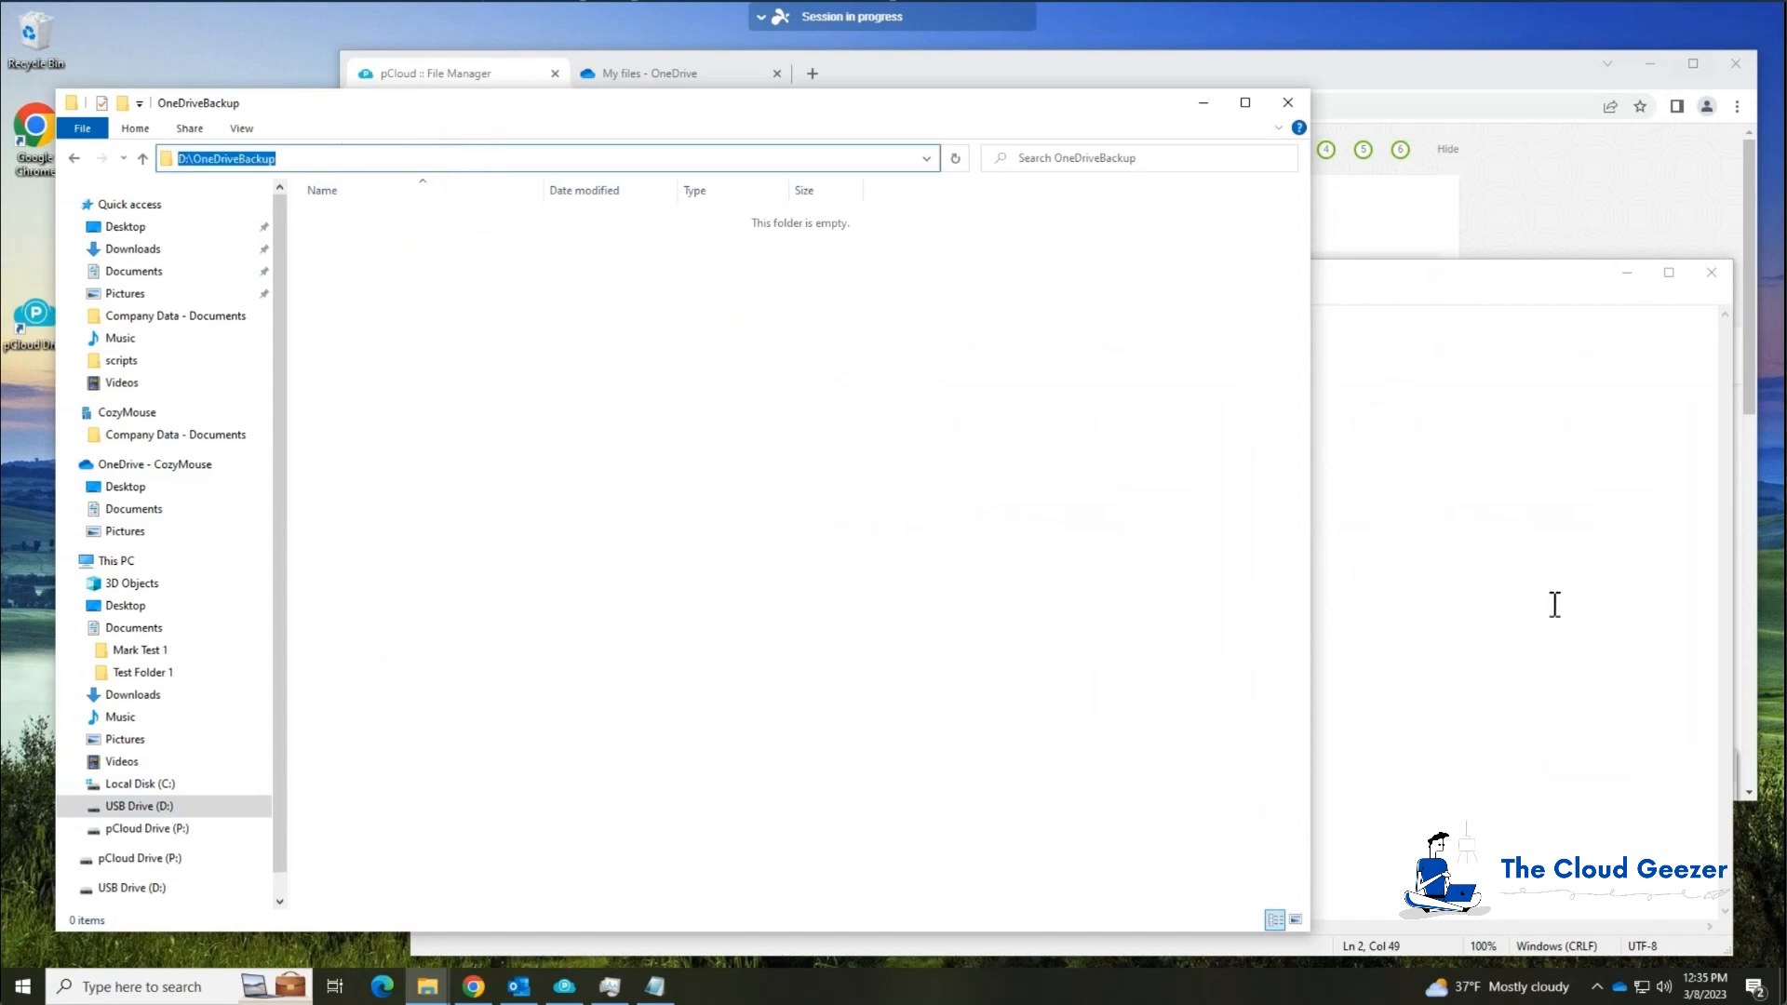
pyautogui.click(1438, 565)
pyautogui.hotkey('ctrl', 'v')
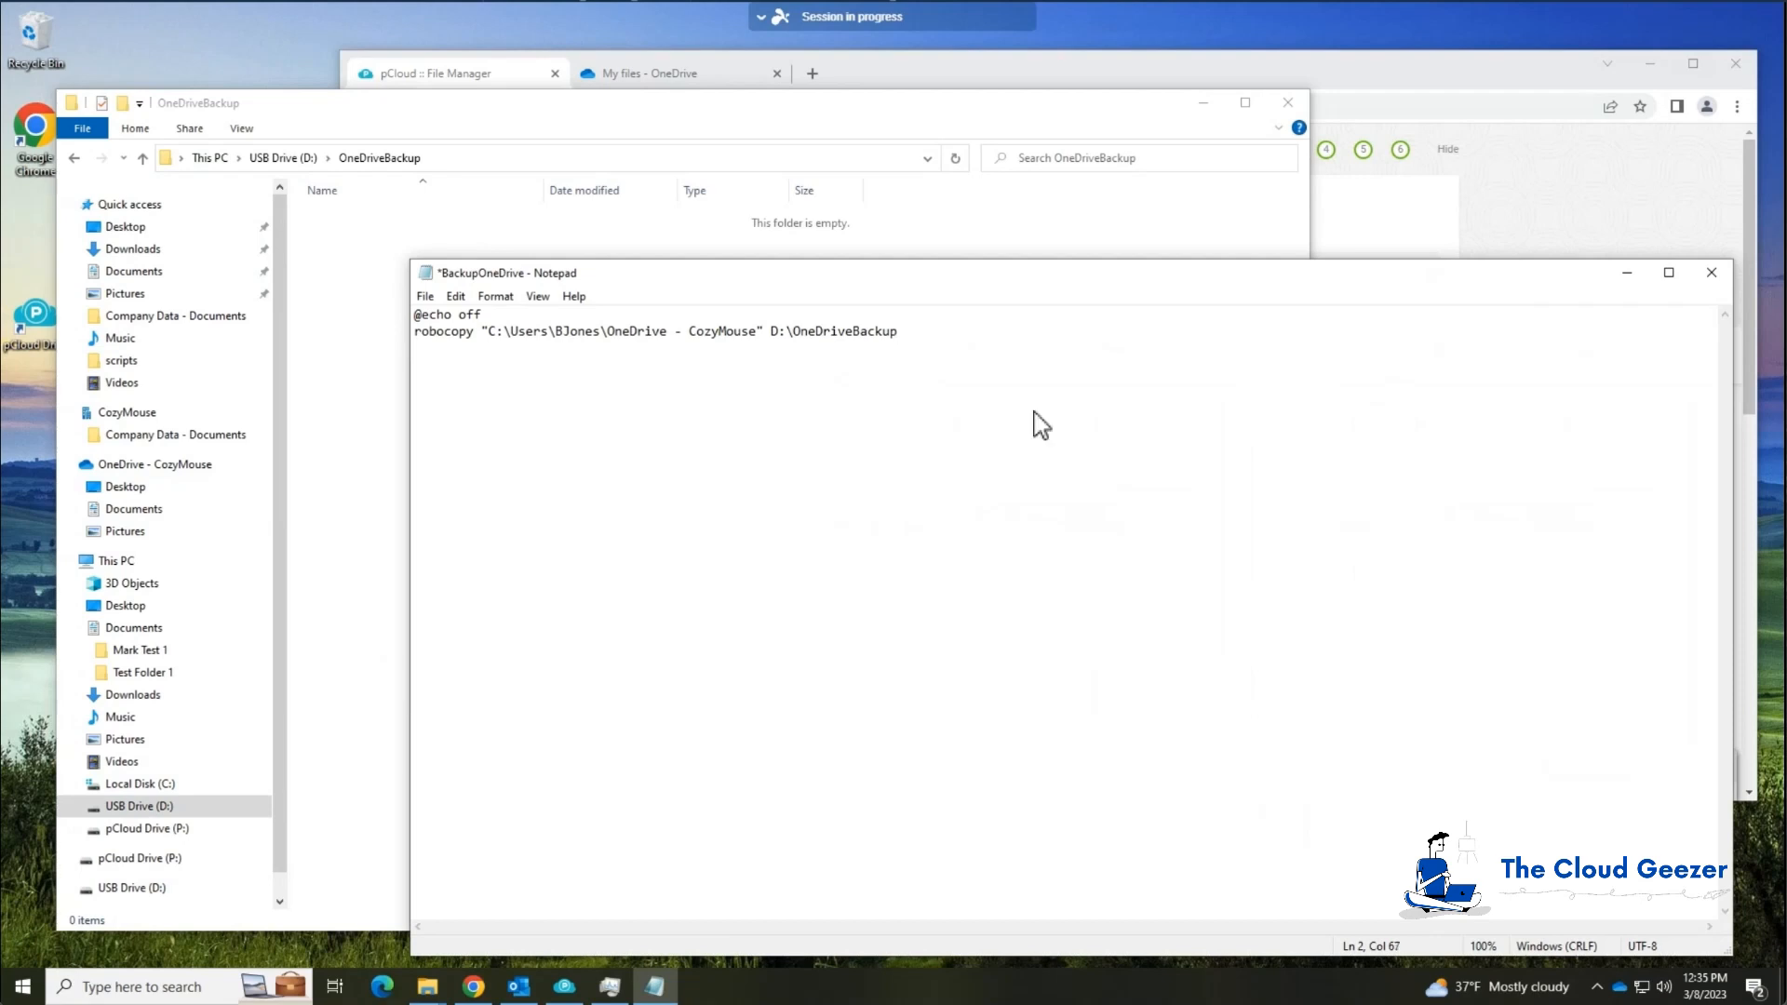
# Finish the script with the options /s /mir /r:0 /w:0 /XA:SH and a "pause" line, and save and close the file.
pyautogui.write('/s /mir /r:0 /w:0')
pyautogui.write('/XA:SH')
pyautogui.press('Return')
pyautogui.write('pause')
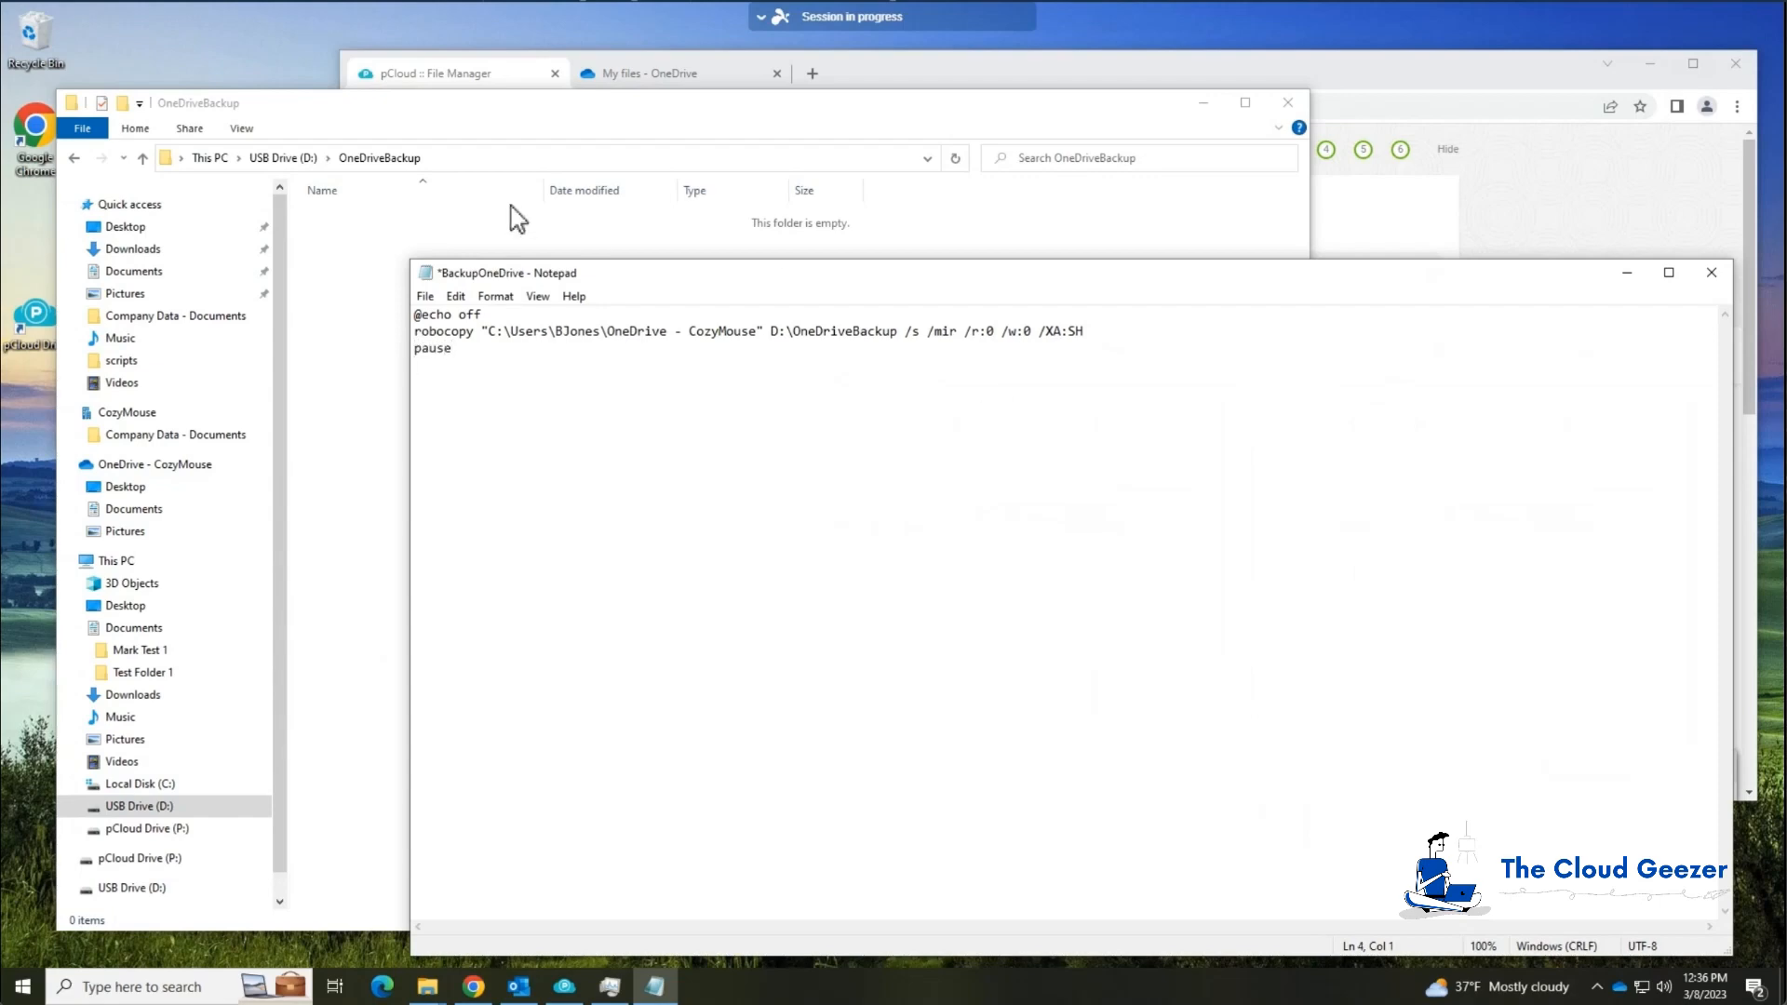
pyautogui.click(425, 296)
pyautogui.click(453, 380)
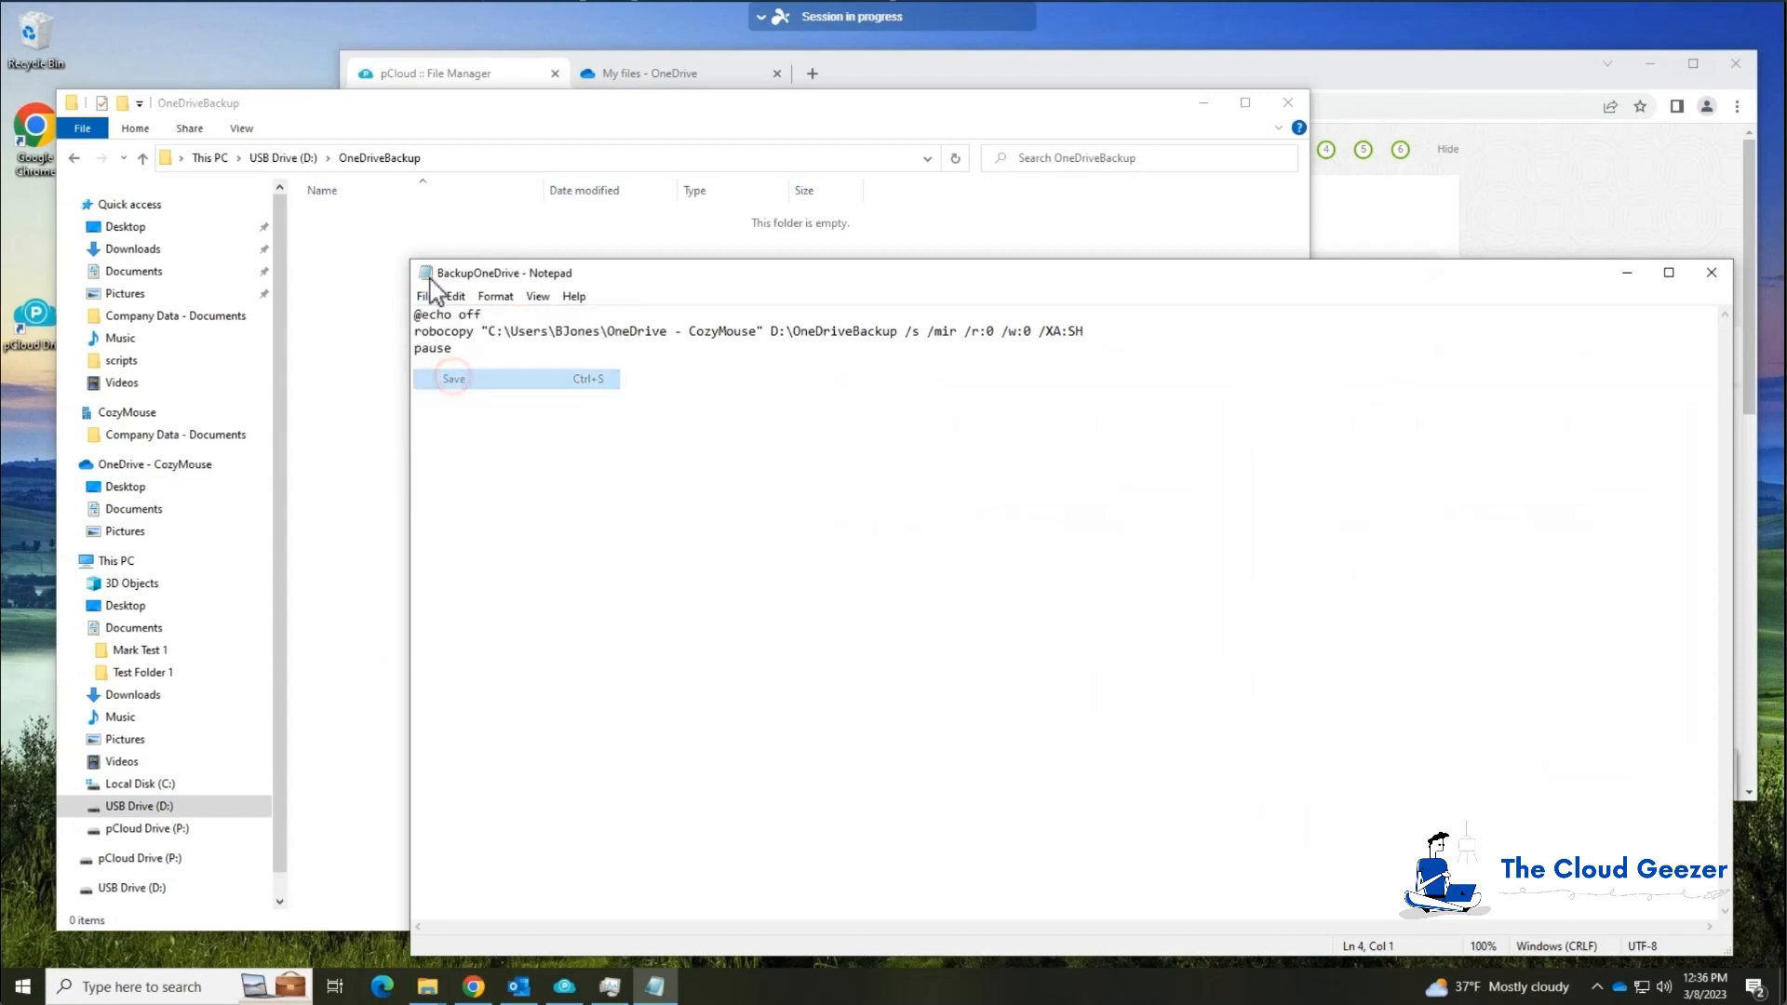
pyautogui.doubleClick(425, 272)
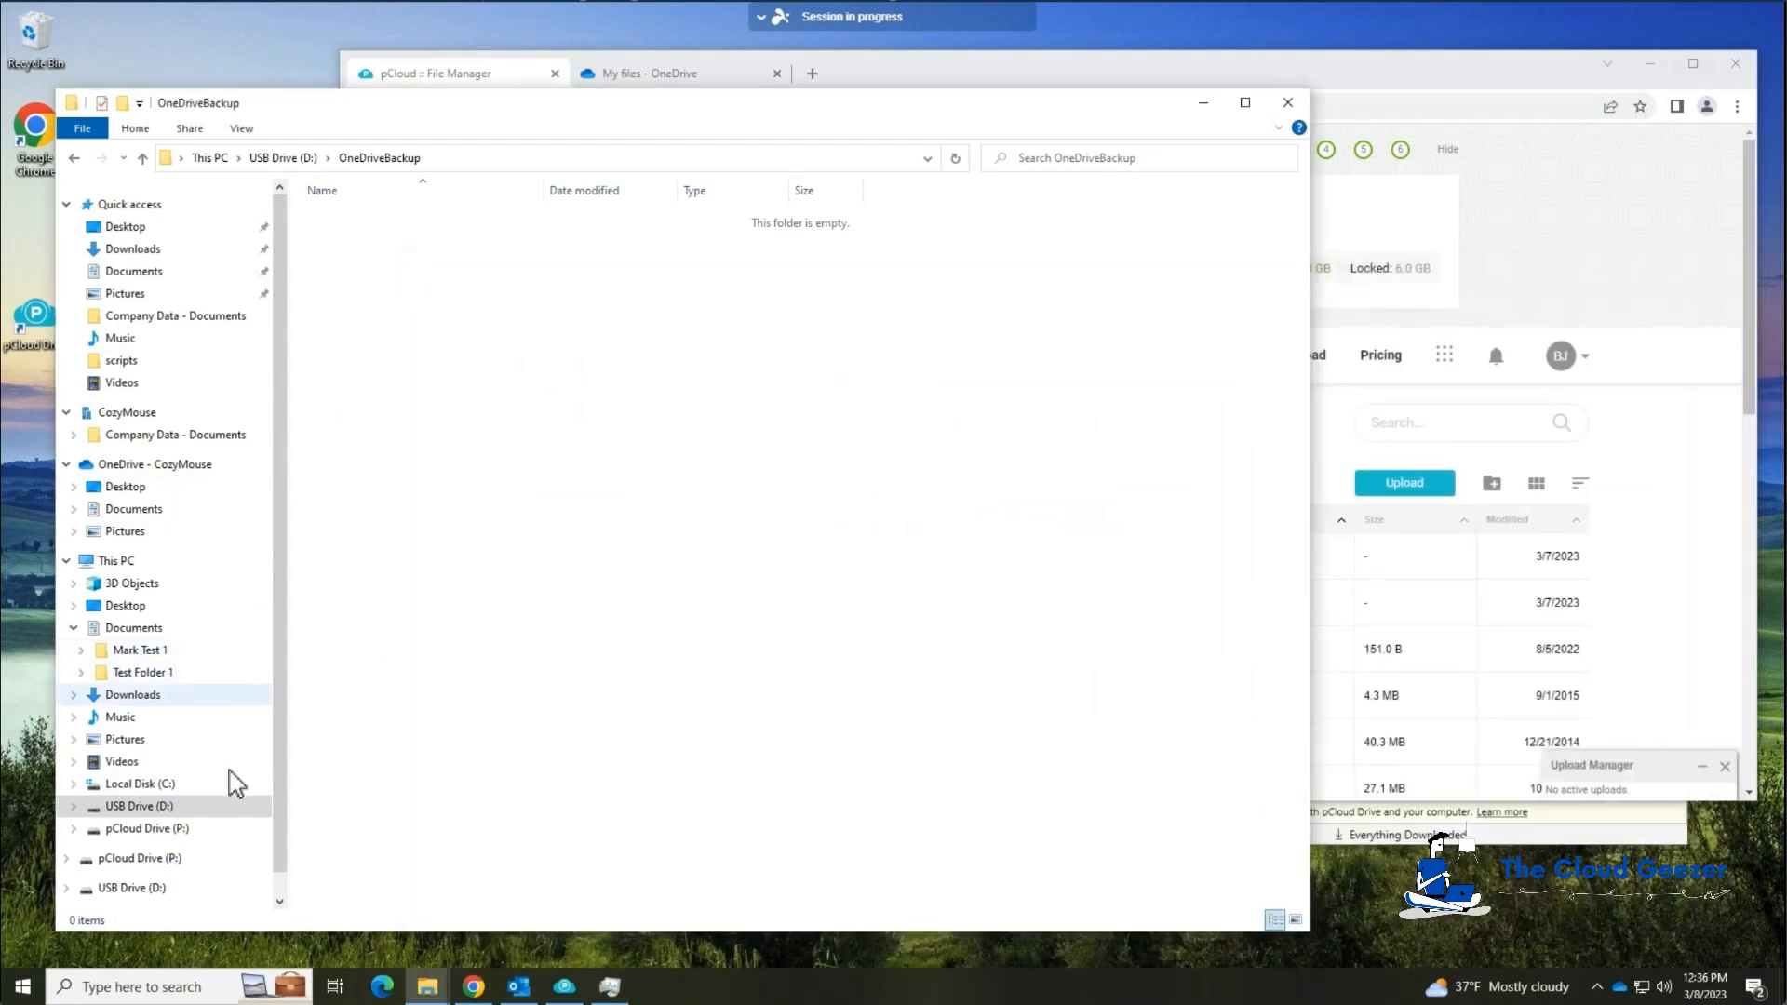
# Open a Command Prompt, switch to the D: drive and list its contents.
pyautogui.click(191, 806)
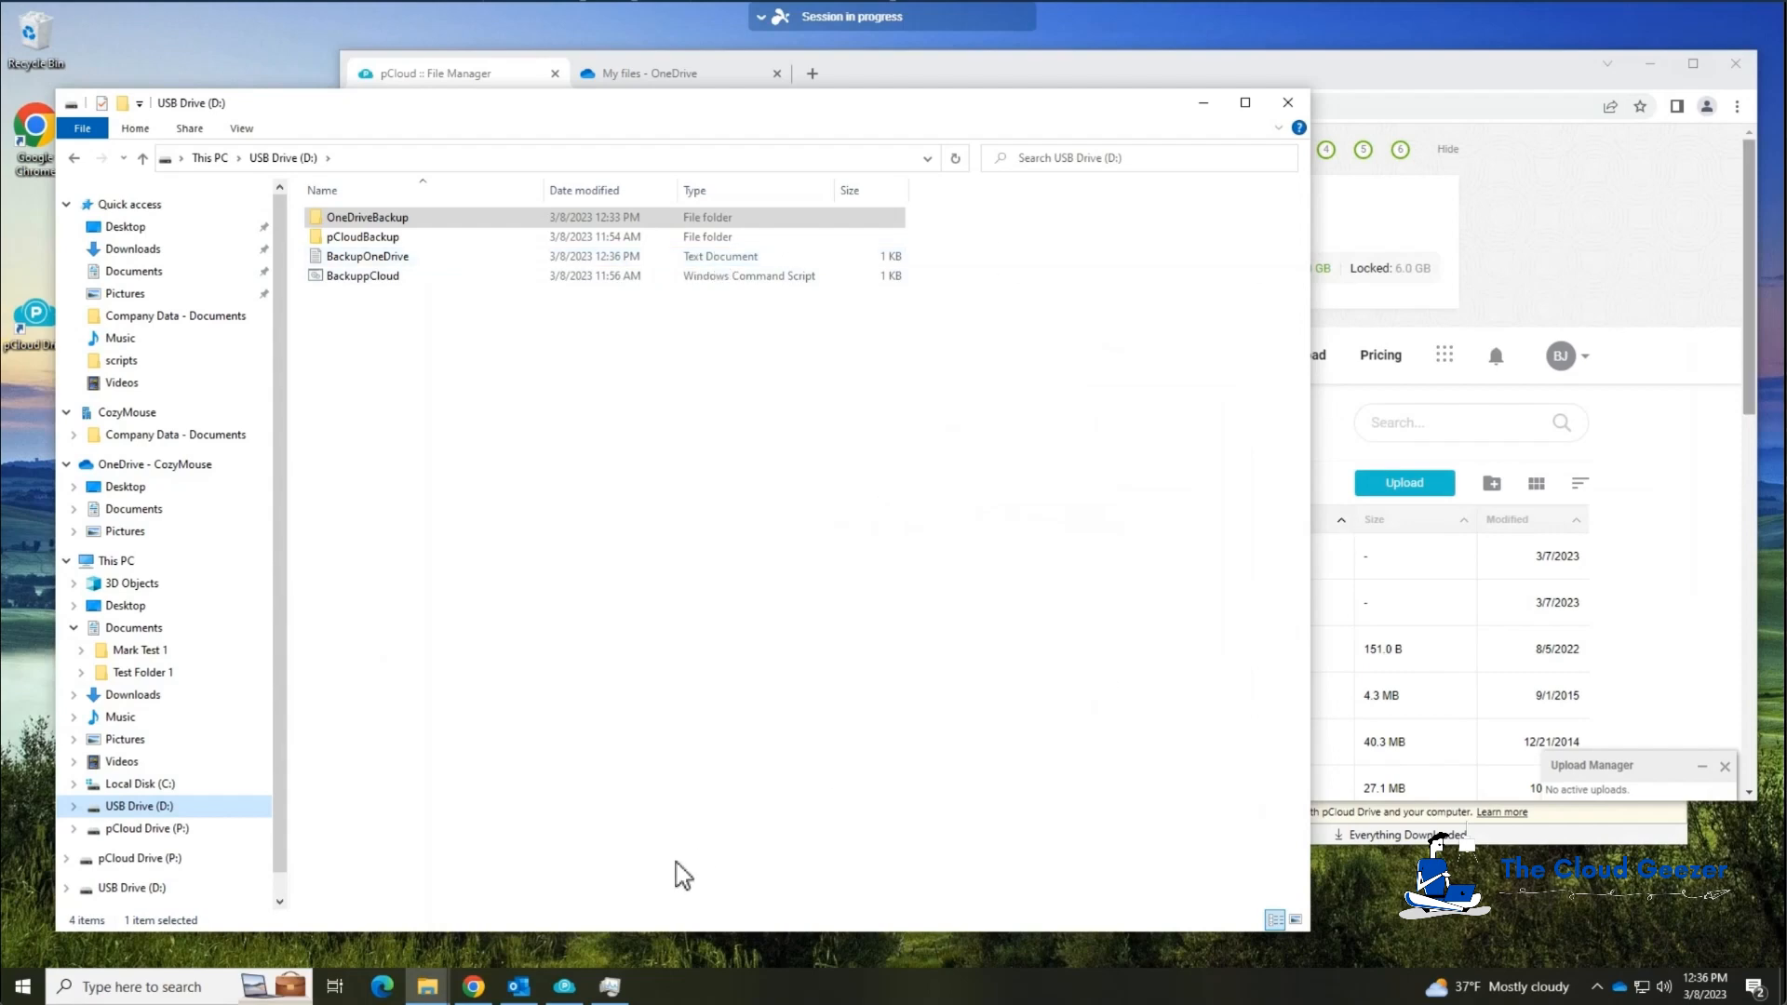
pyautogui.click(160, 983)
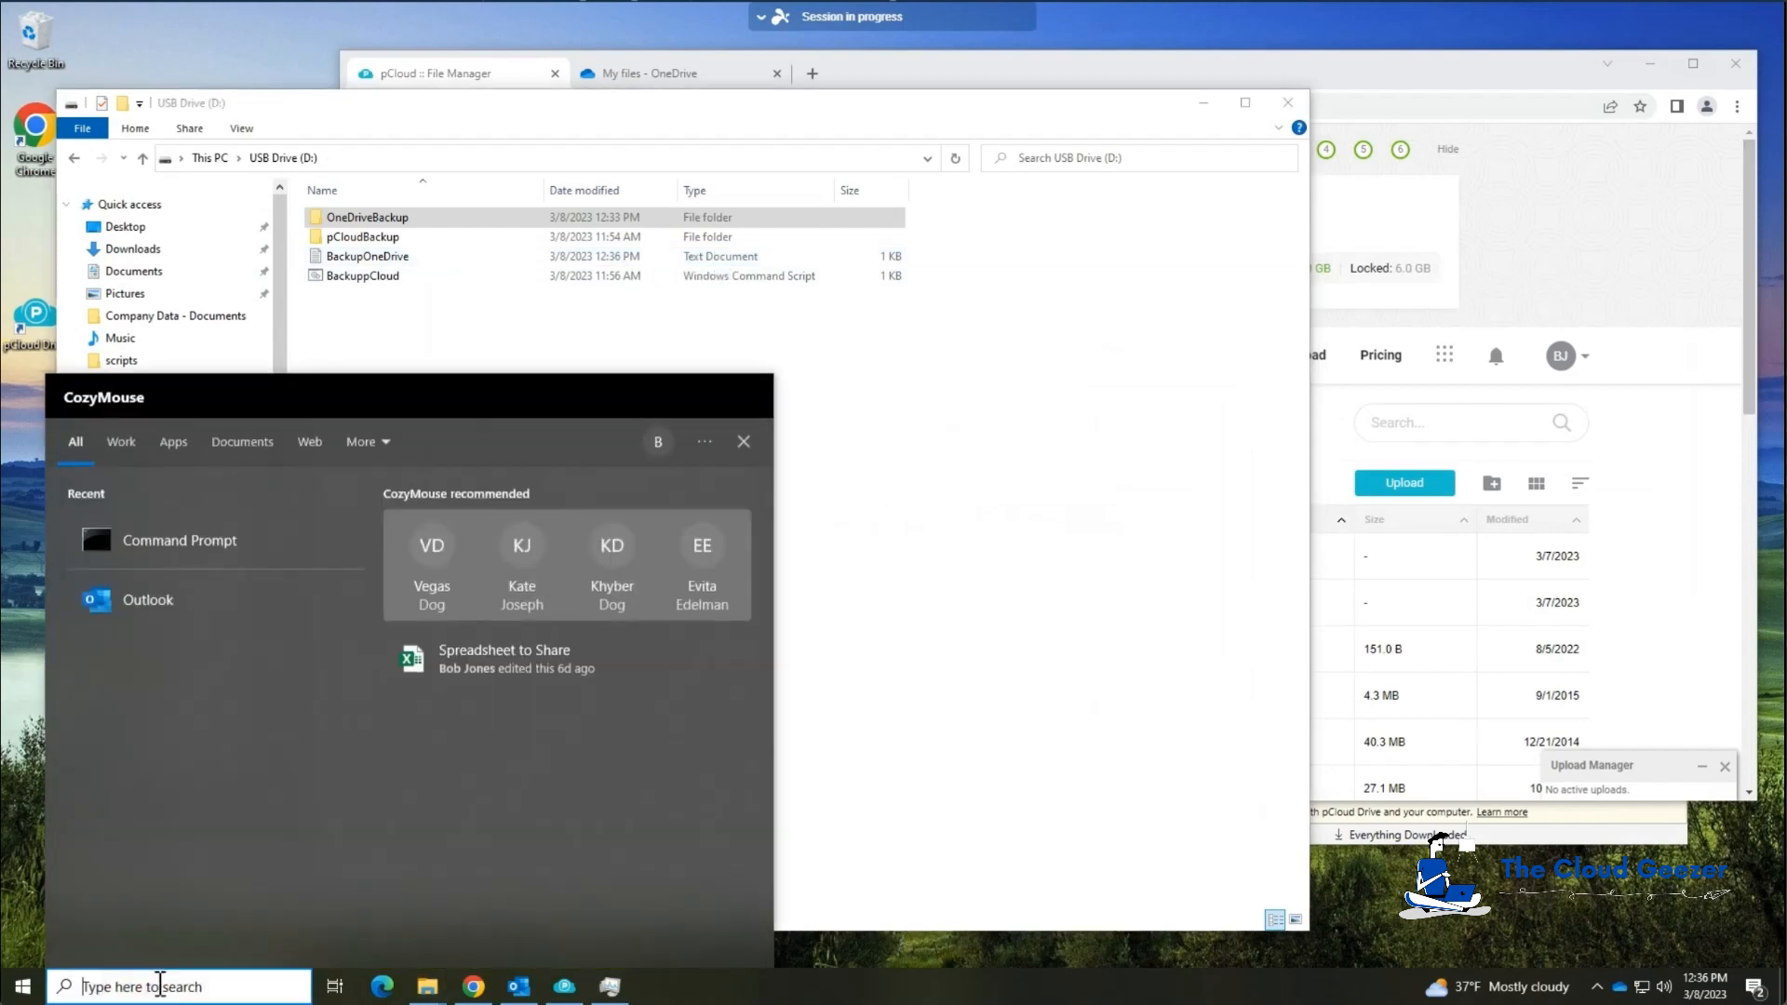
pyautogui.write('cmd')
pyautogui.press('Return')
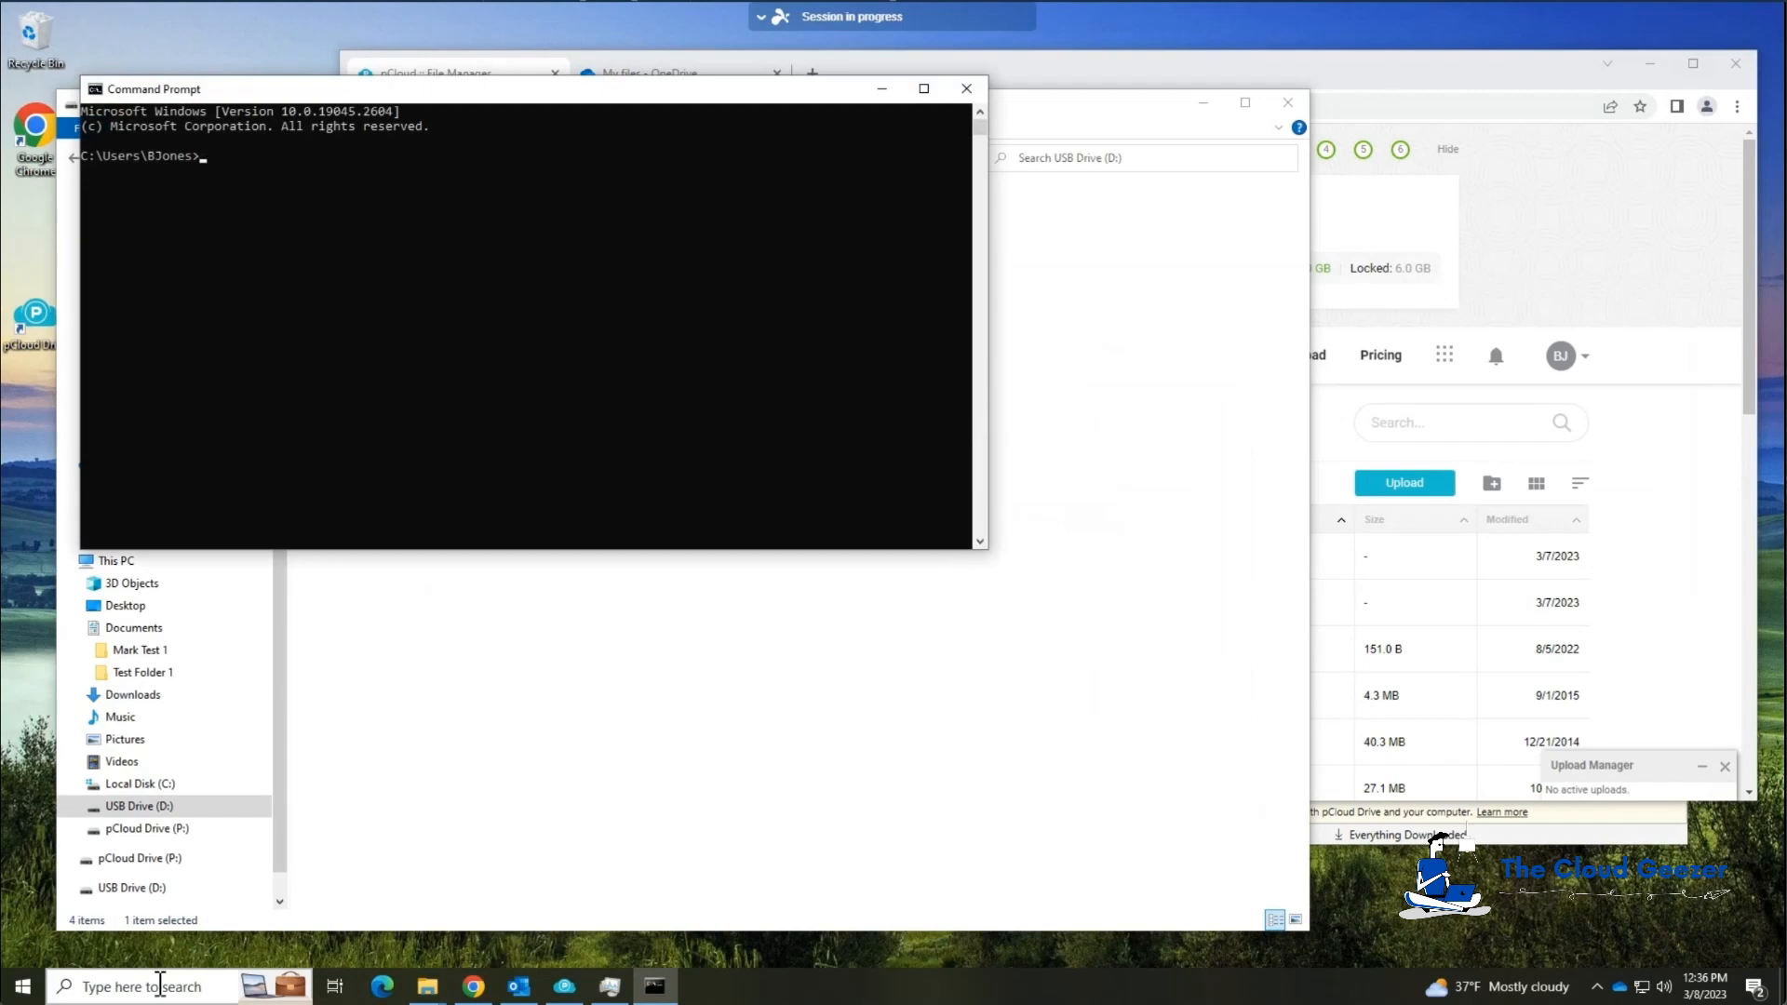
pyautogui.moveTo(497, 92); pyautogui.dragTo(769, 402)
pyautogui.write('d:')
pyautogui.press('Return')
pyautogui.write('dir')
pyautogui.press('Return')
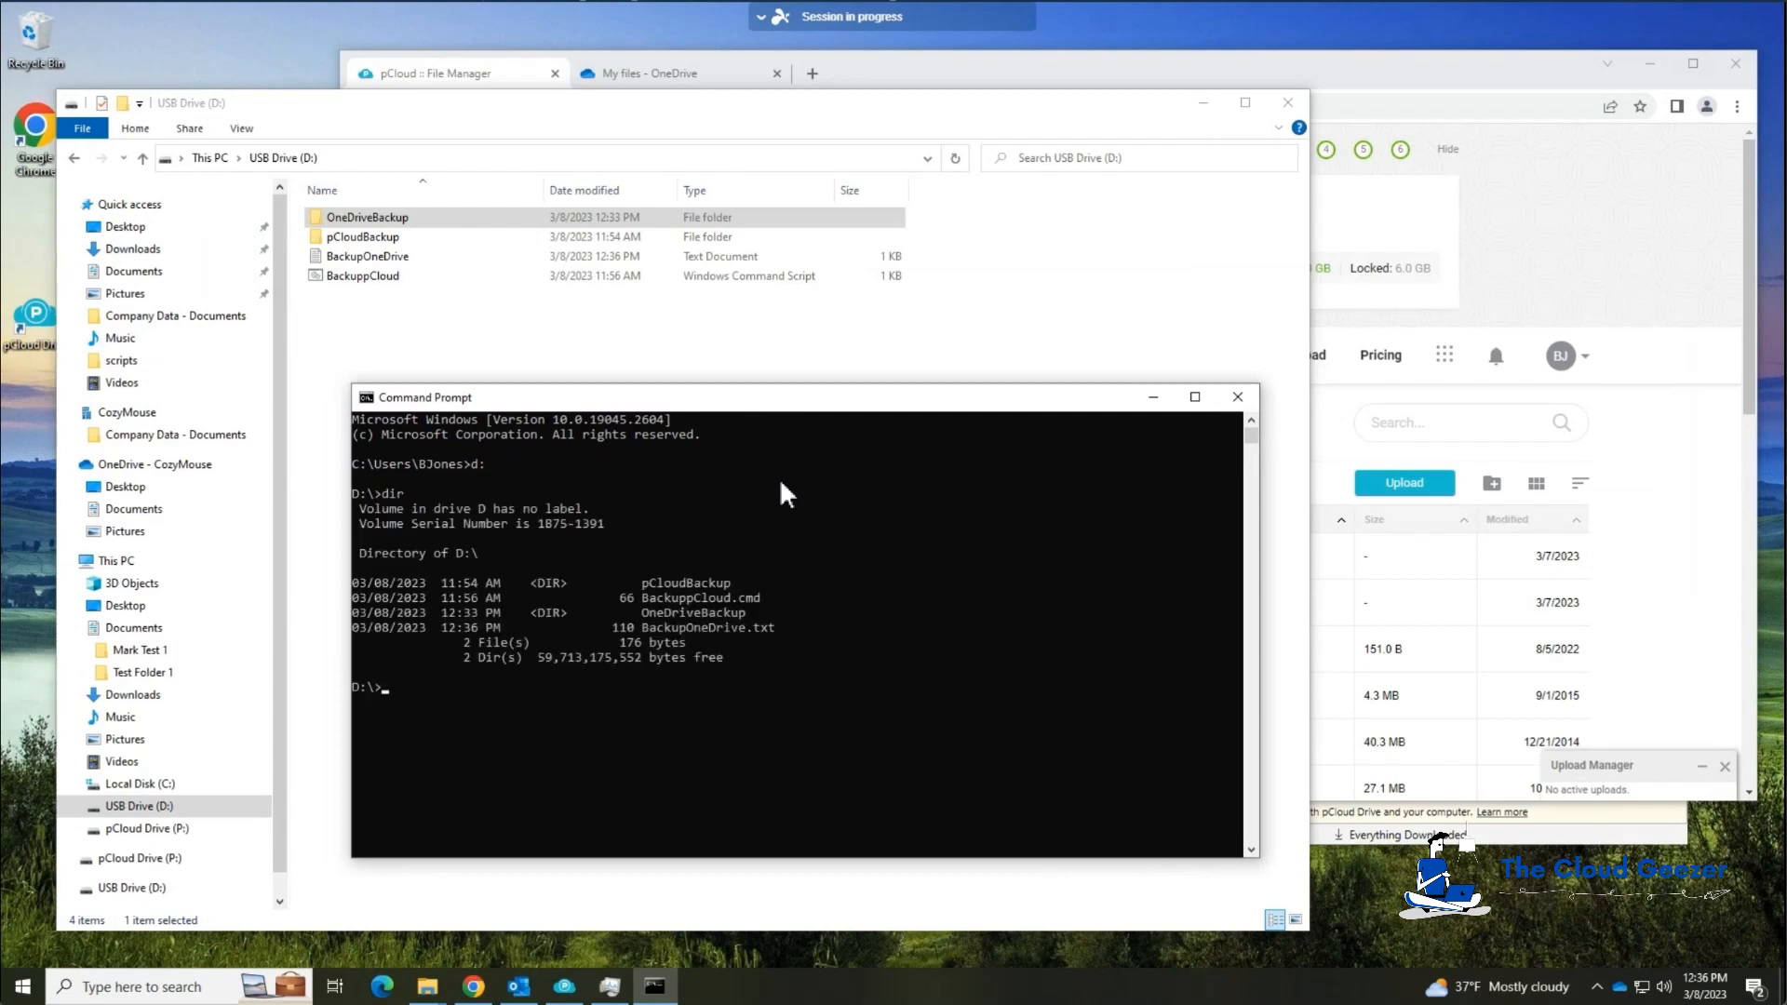
# Rename BackupOneDrive.txt to BackupOneDrive.cmd with the ren command and close the Command Prompt.
pyautogui.write('ren b')
pyautogui.press('Tab')
pyautogui.write('b')
pyautogui.press('Tab')
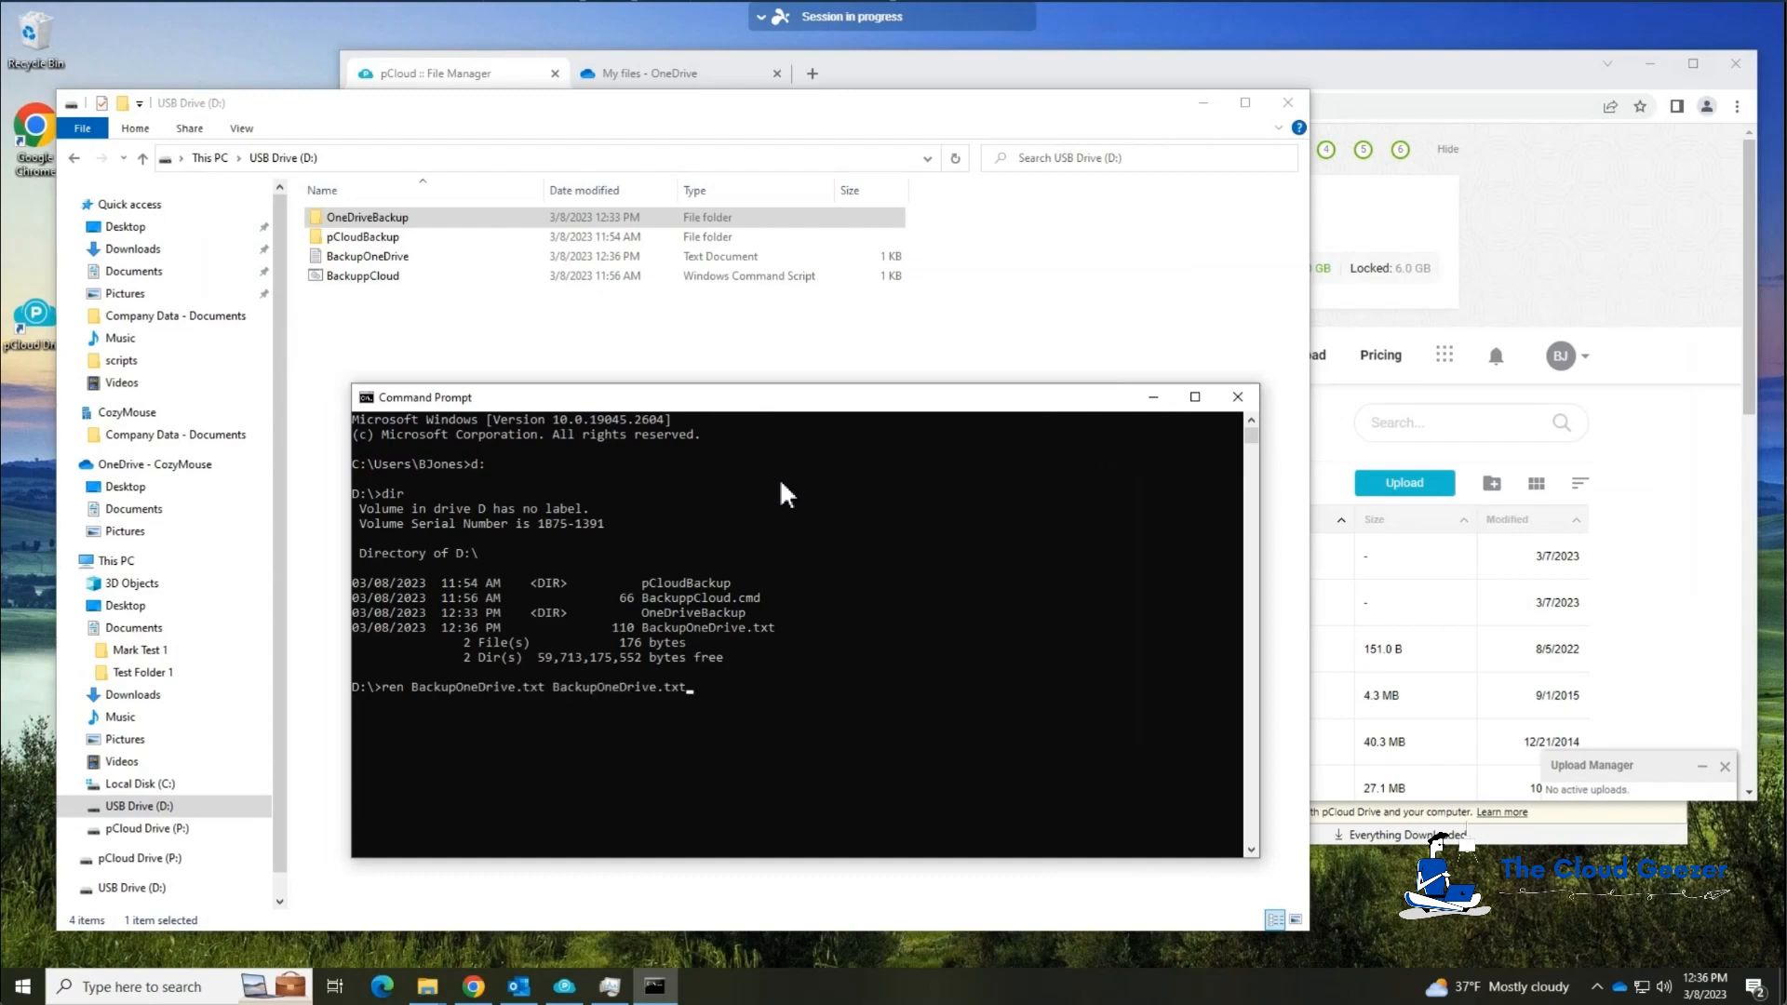
pyautogui.press('BackSpace')
pyautogui.press('BackSpace')
pyautogui.write('cmd')
pyautogui.press('Return')
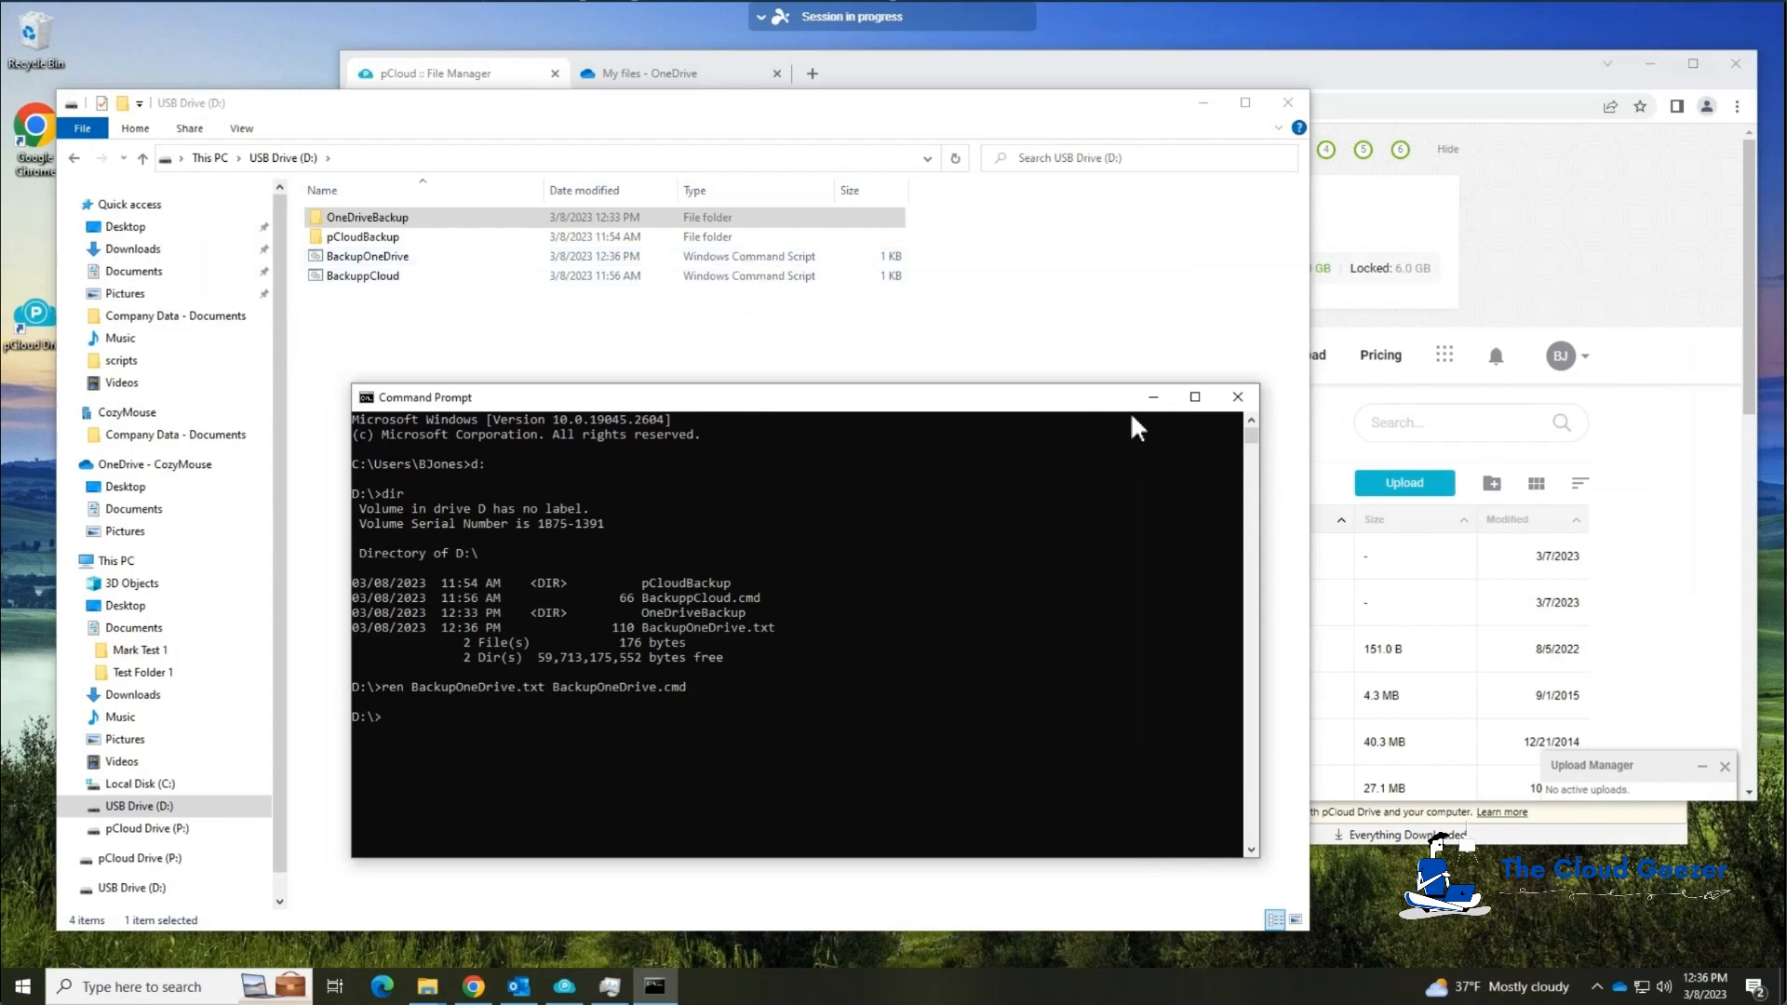
pyautogui.click(1239, 395)
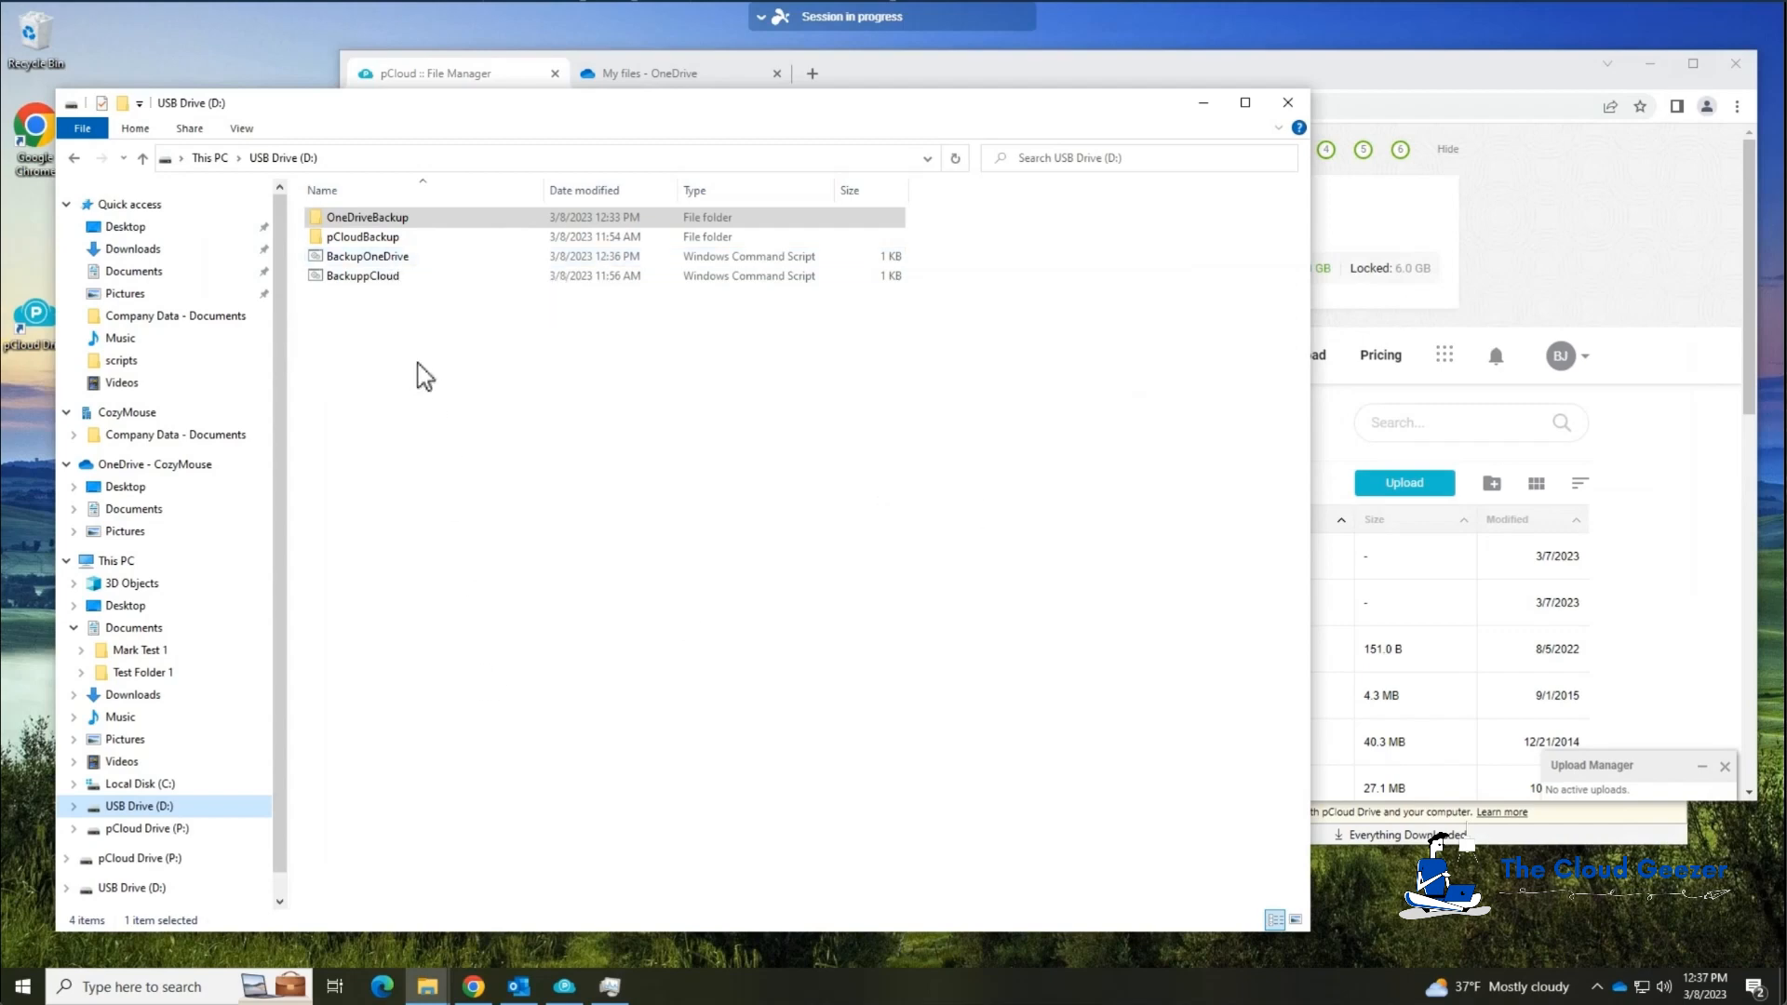
# Run the BackupOneDrive script, dismiss its finished output window and open the Documents folder inside OneDriveBackup.
pyautogui.doubleClick(389, 258)
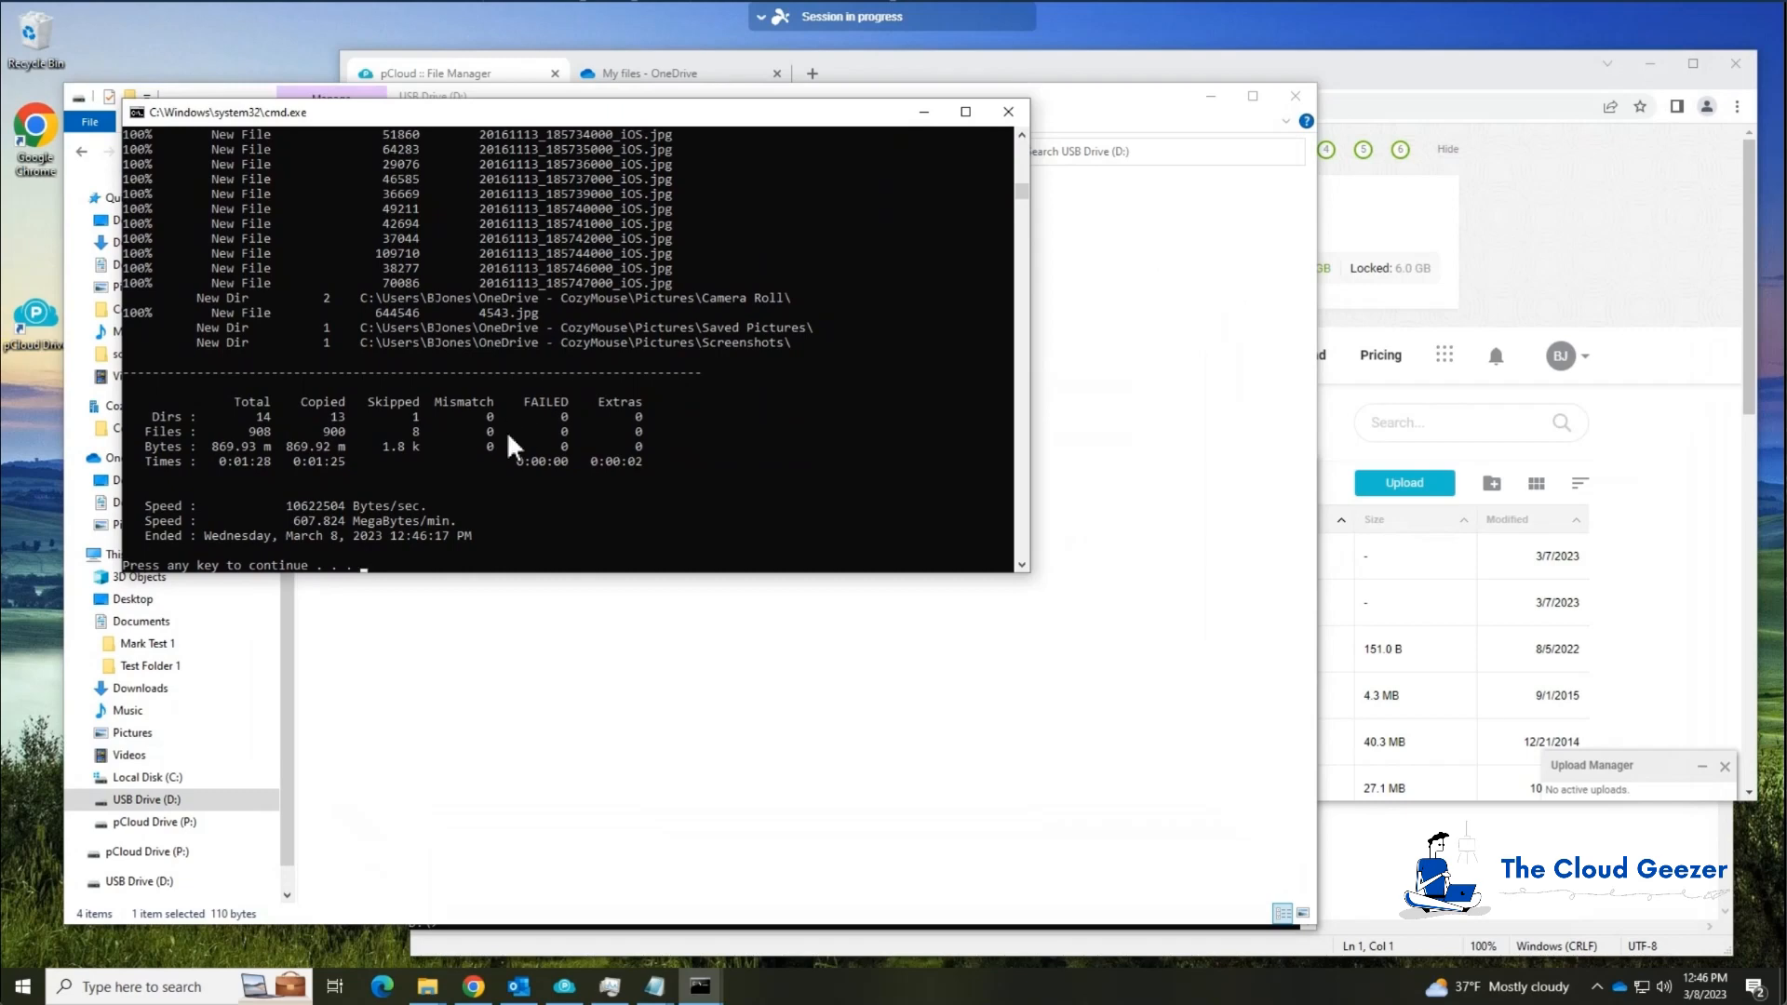
pyautogui.press('Return')
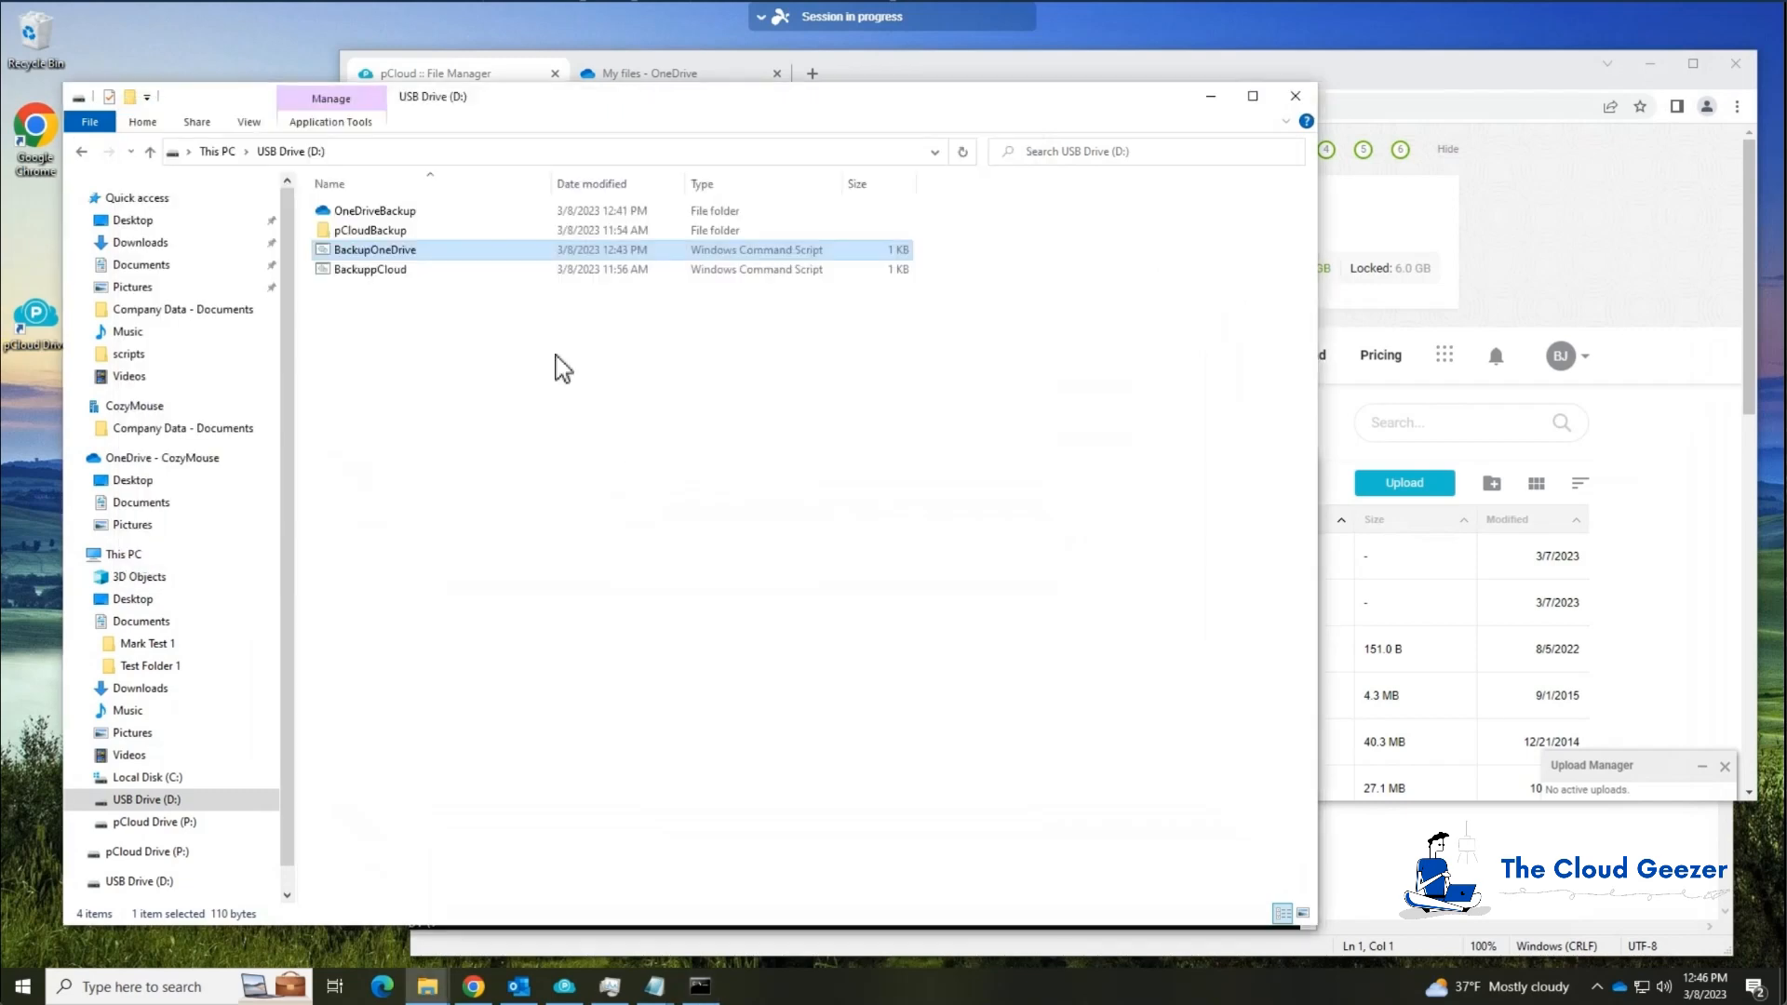
pyautogui.doubleClick(375, 213)
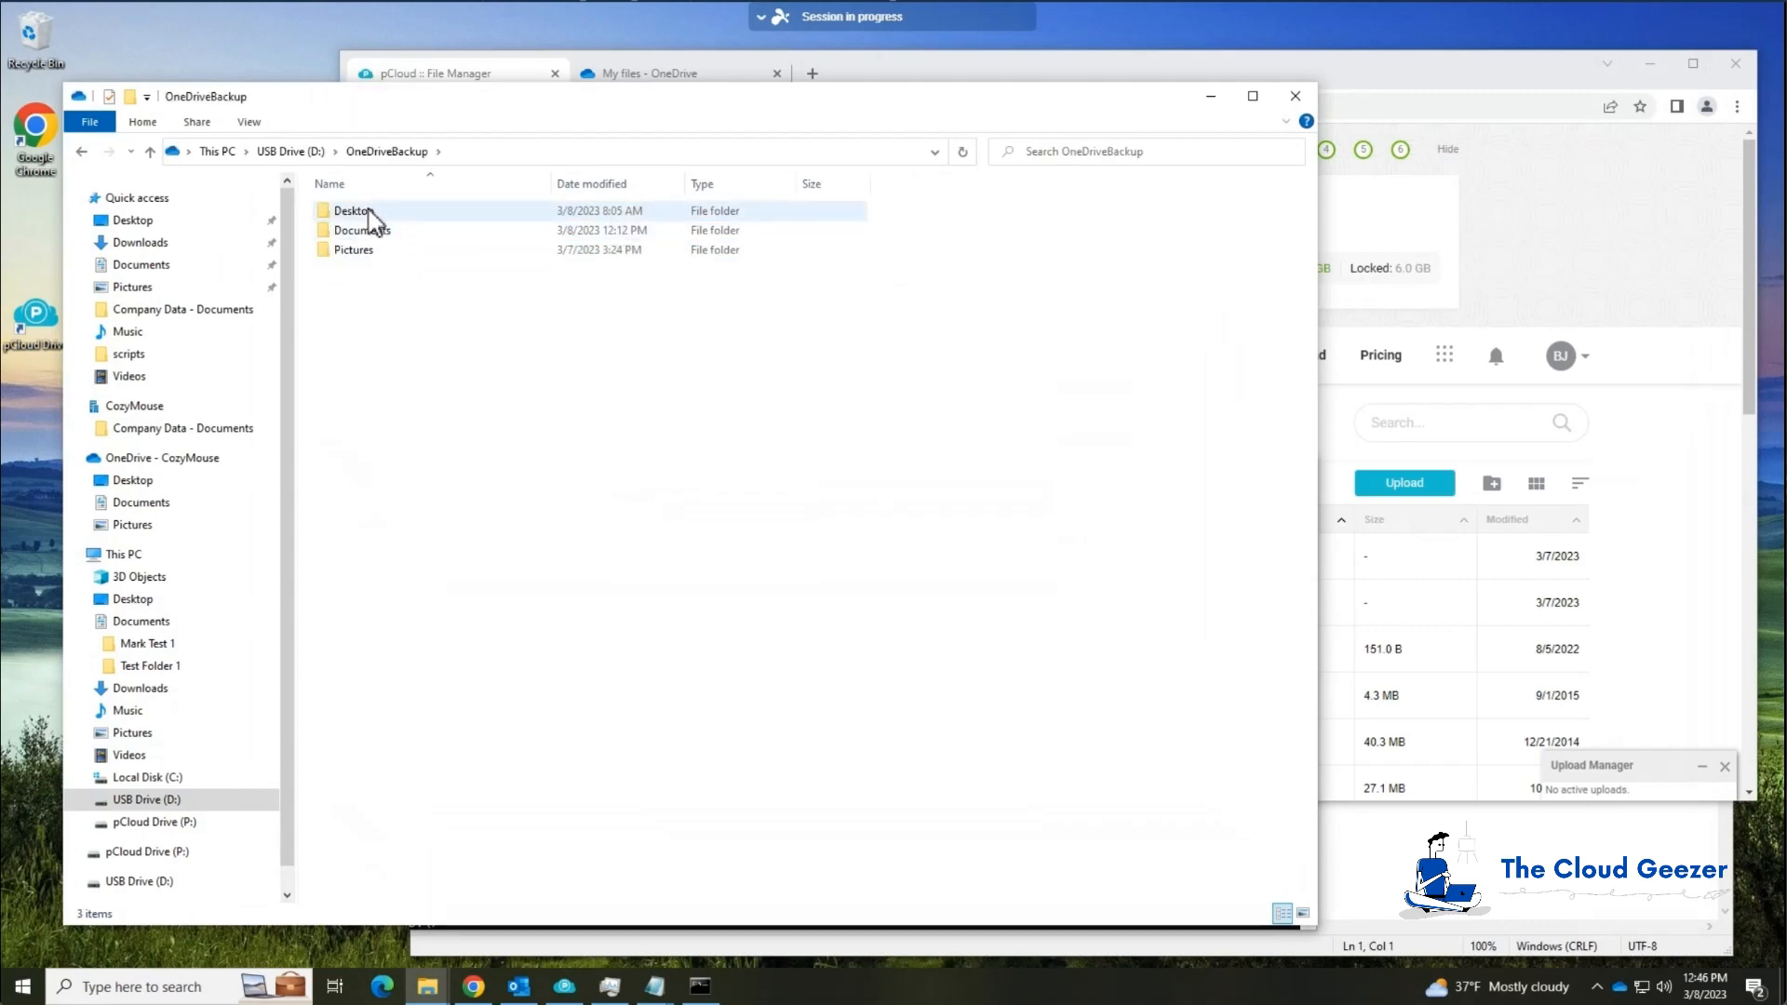
pyautogui.doubleClick(373, 233)
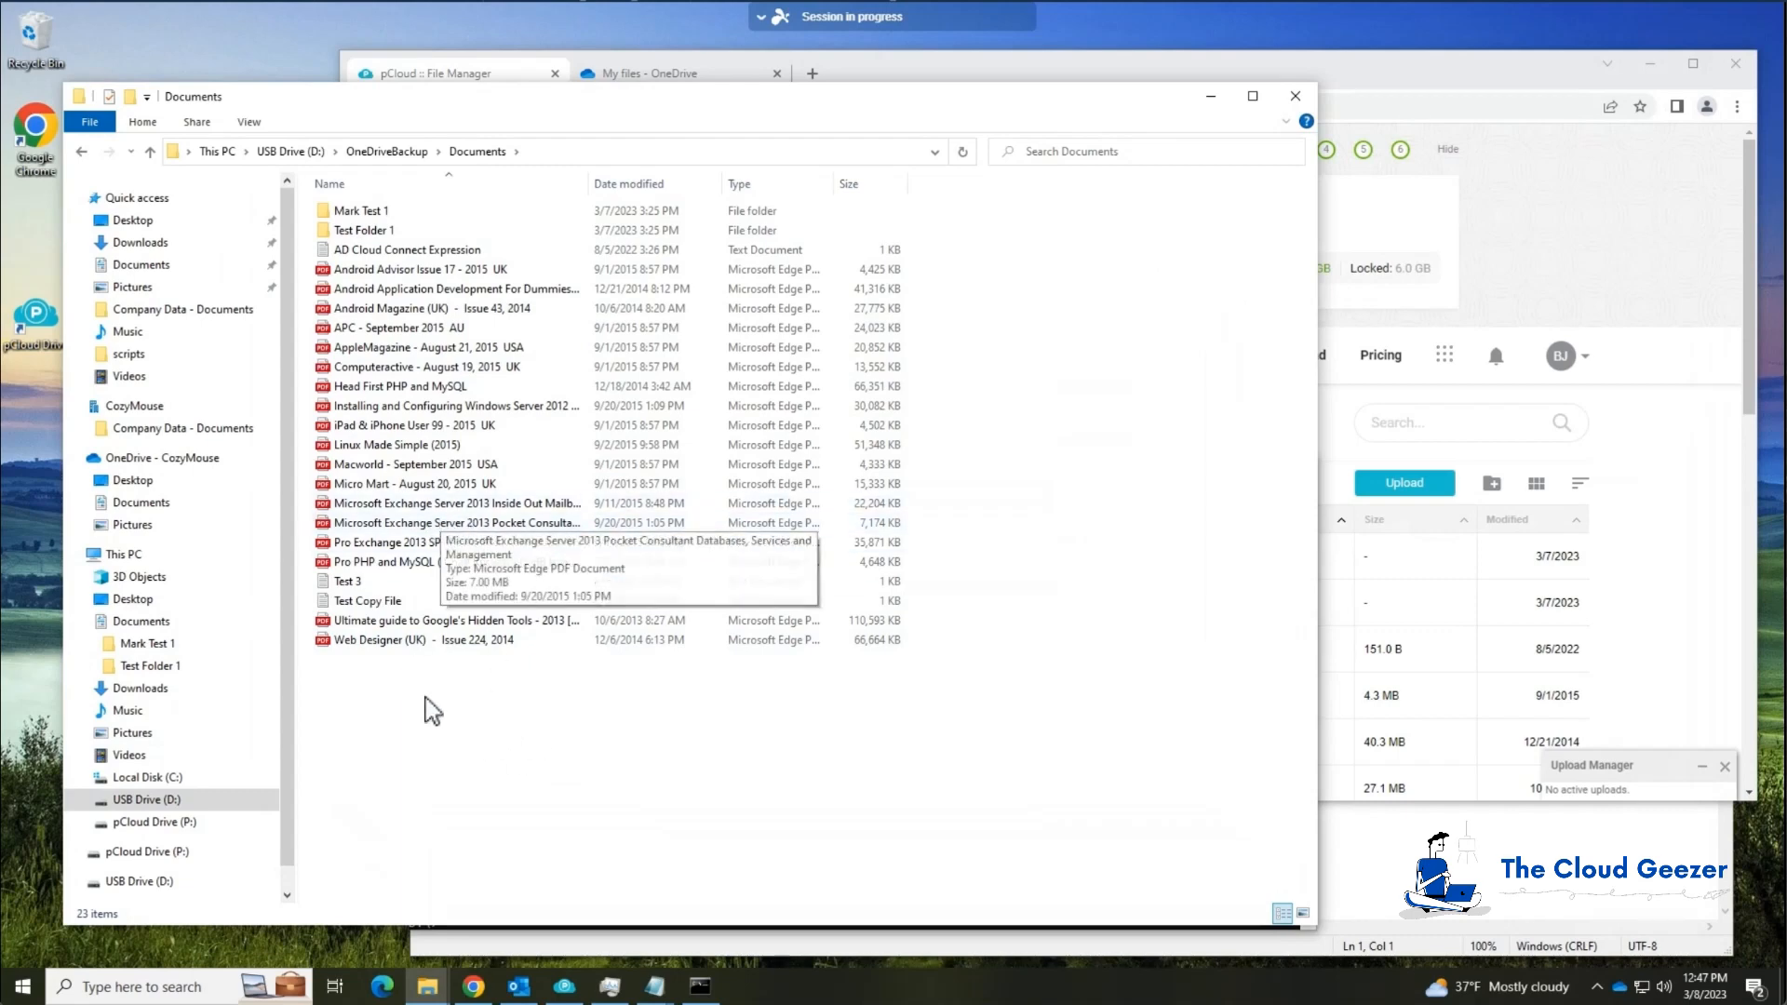
# Permanently delete the Pro Exchange 2013 SP1, Pro PHP and MySQL, Ultimate guide to Google's Hidden Tools and Web Designer Issue 224 files from the backup Documents folder.
pyautogui.click(378, 640)
pyautogui.keyDown('ctrl'); pyautogui.click(383, 620); pyautogui.keyUp('ctrl')
pyautogui.keyDown('ctrl'); pyautogui.click(394, 562); pyautogui.keyUp('ctrl')
pyautogui.keyDown('ctrl'); pyautogui.click(393, 542); pyautogui.keyUp('ctrl')
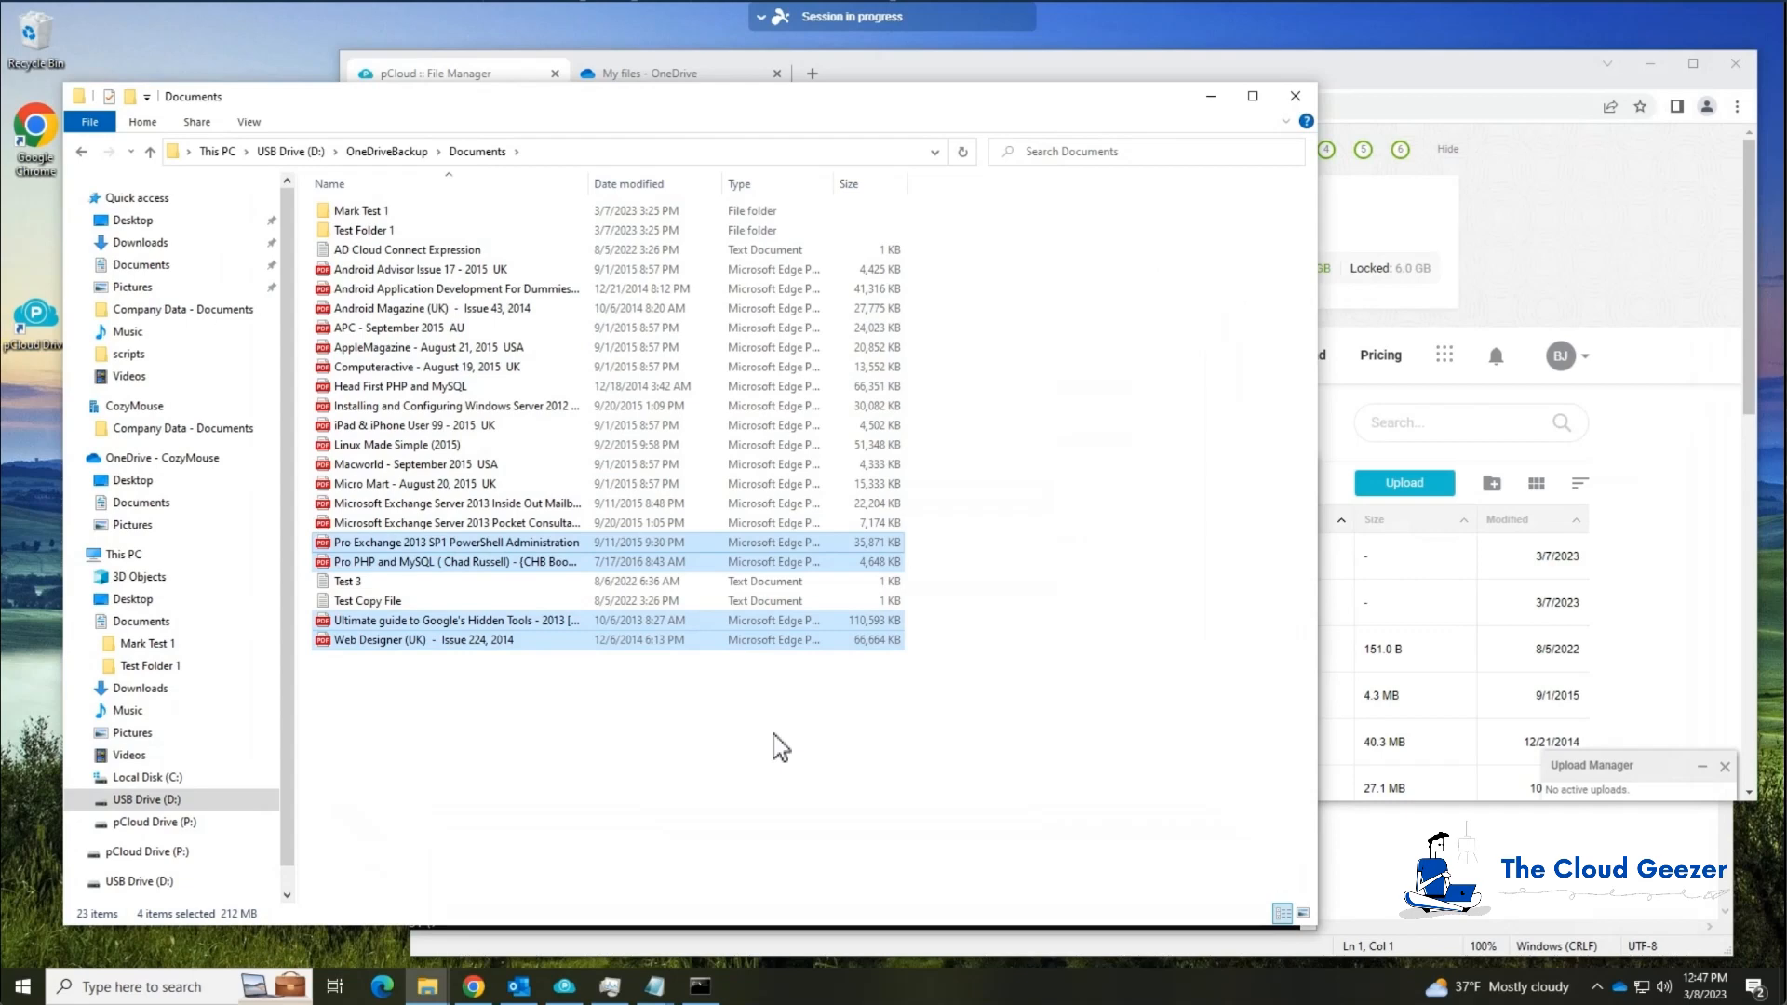
pyautogui.hotkey('shift', 'Delete')
pyautogui.press('Return')
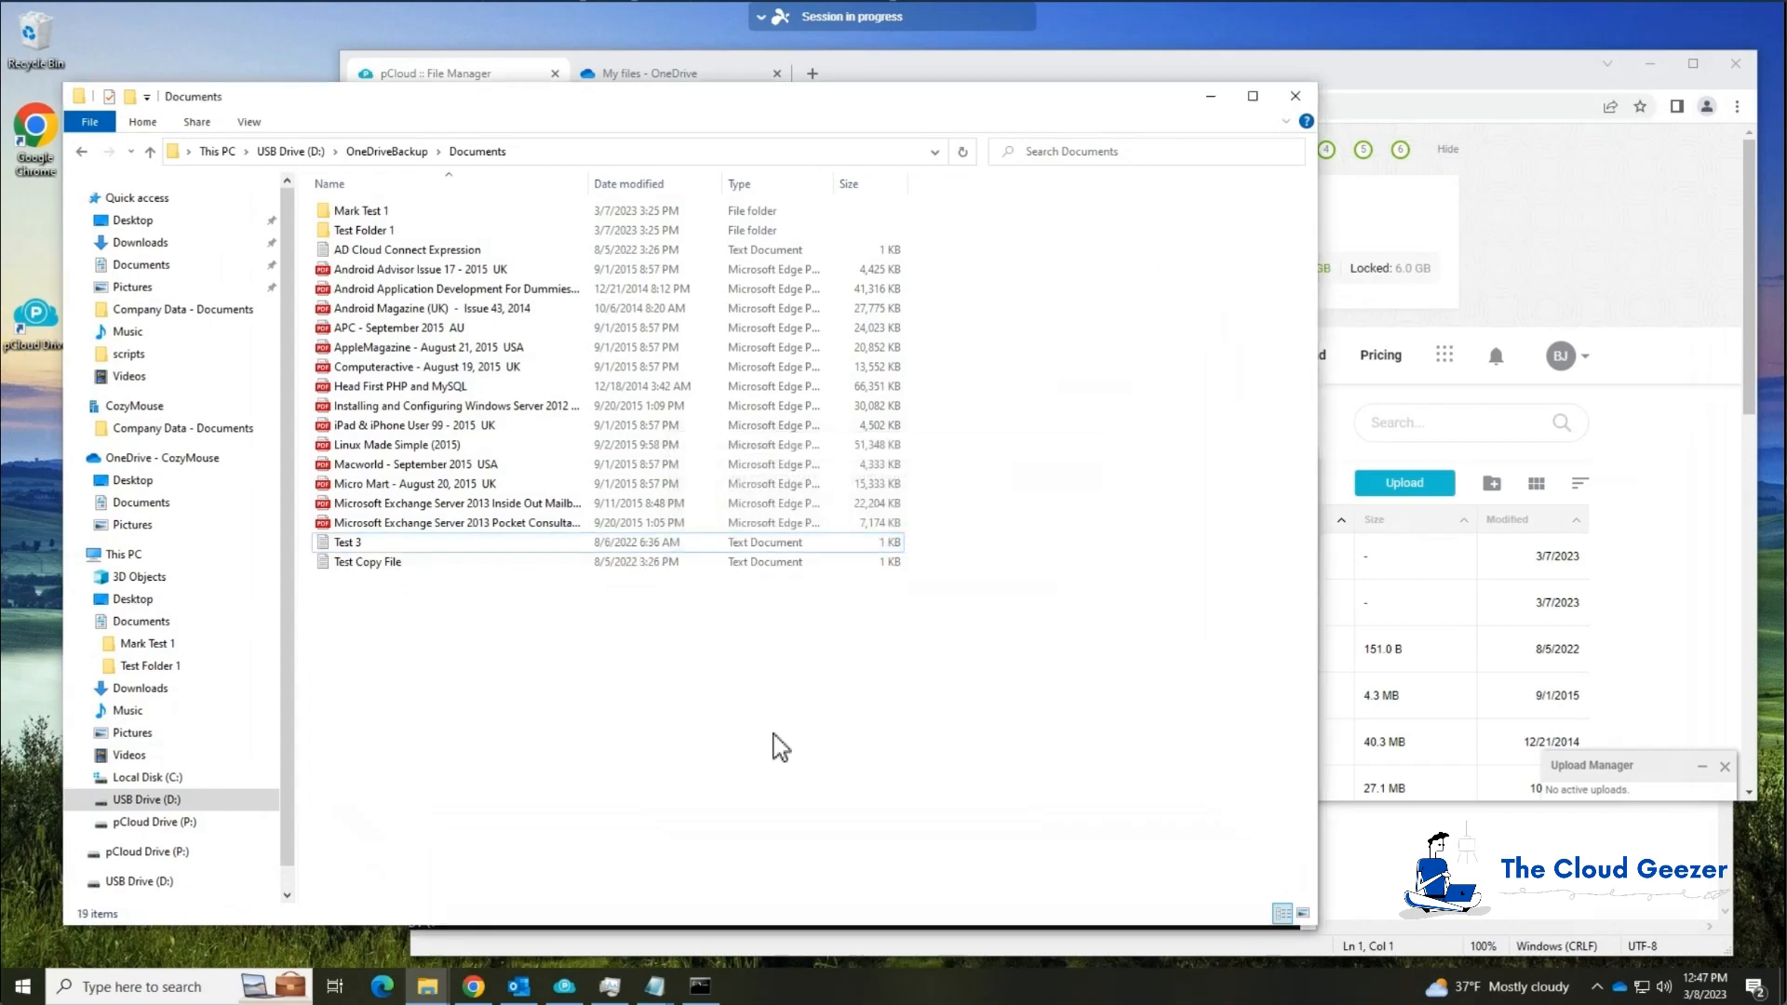
# Permanently delete the Mark Test 1 folder from the OneDriveBackup Documents folder.
pyautogui.click(412, 211)
pyautogui.hotkey('shift', 'Delete')
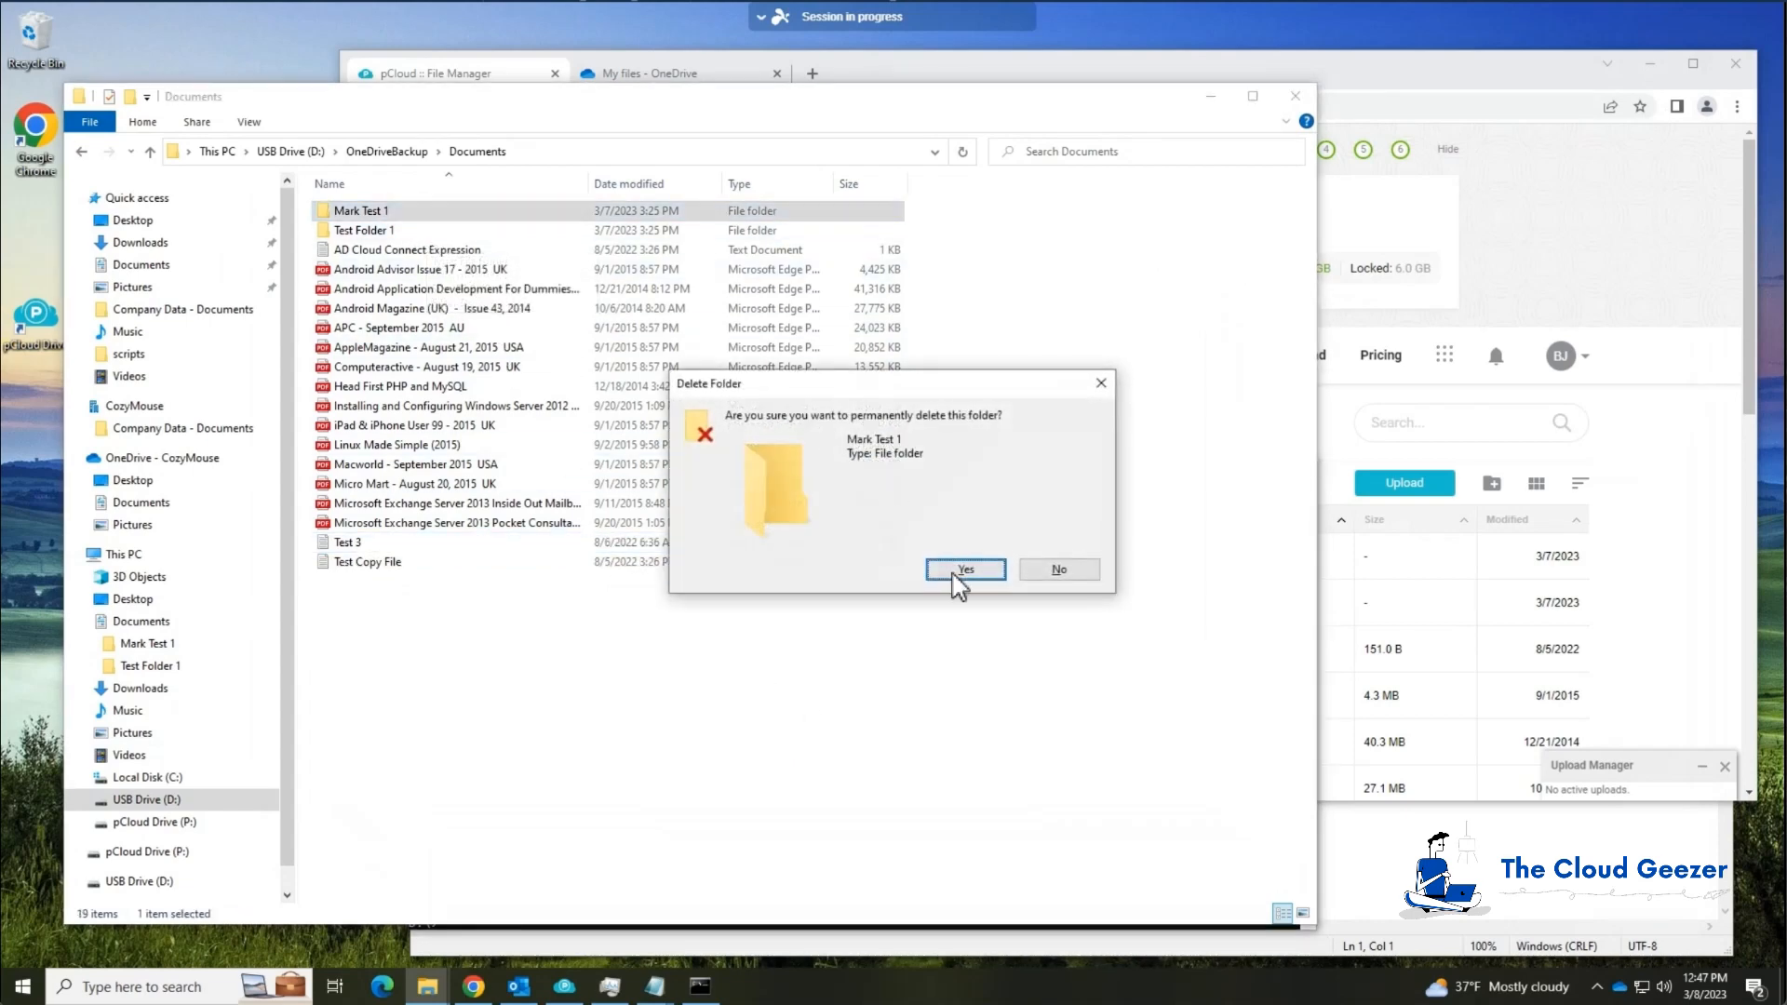
pyautogui.click(952, 572)
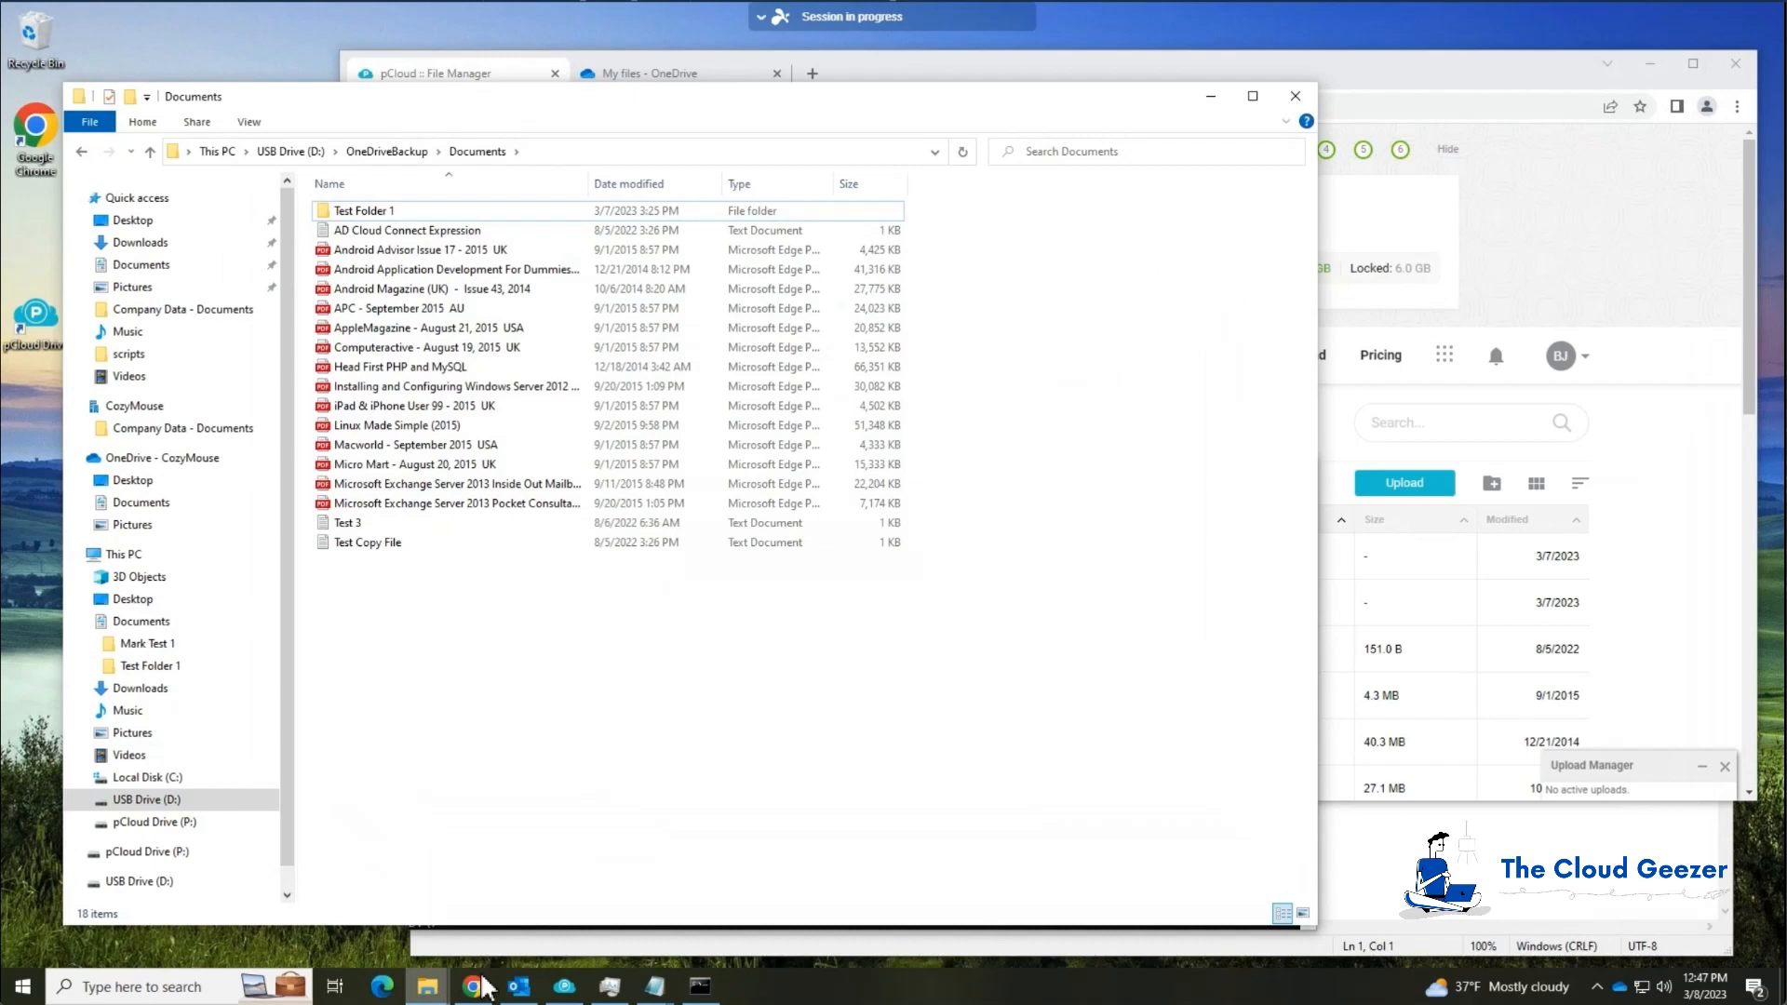
# Show the USB drive in the second File Explorer window and run the BackupOneDrive script again from there.
pyautogui.moveTo(430, 987)
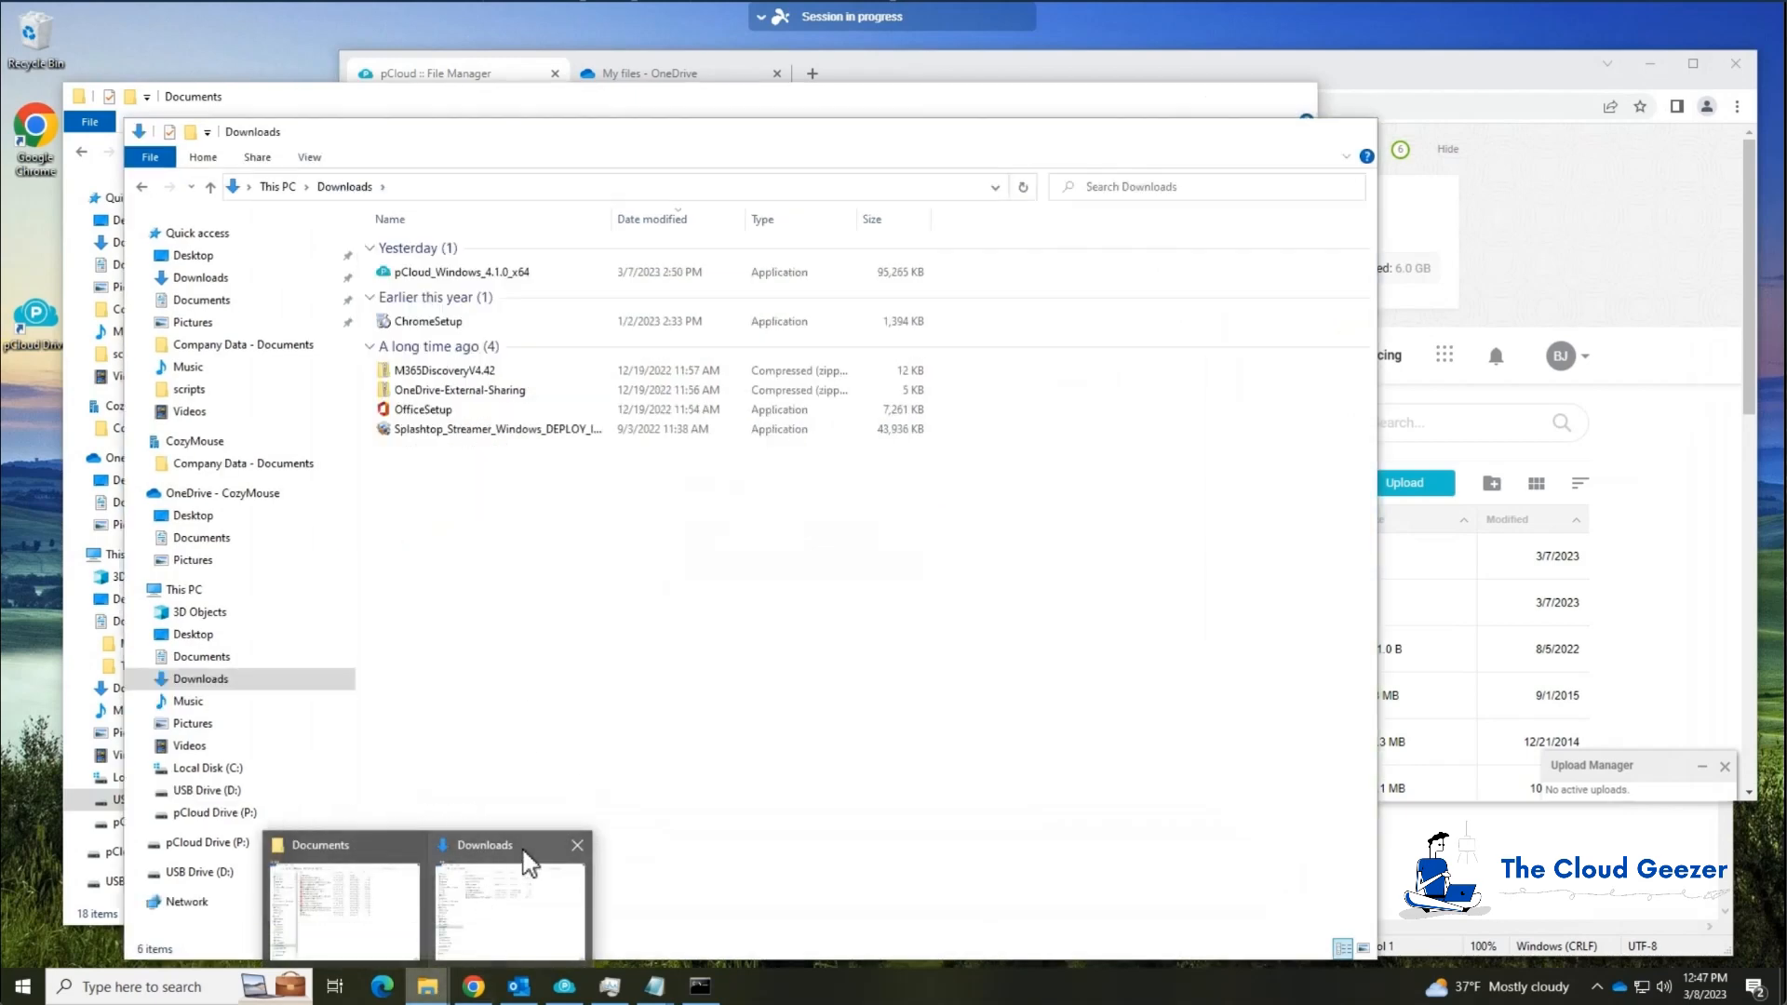
pyautogui.click(522, 847)
pyautogui.click(294, 791)
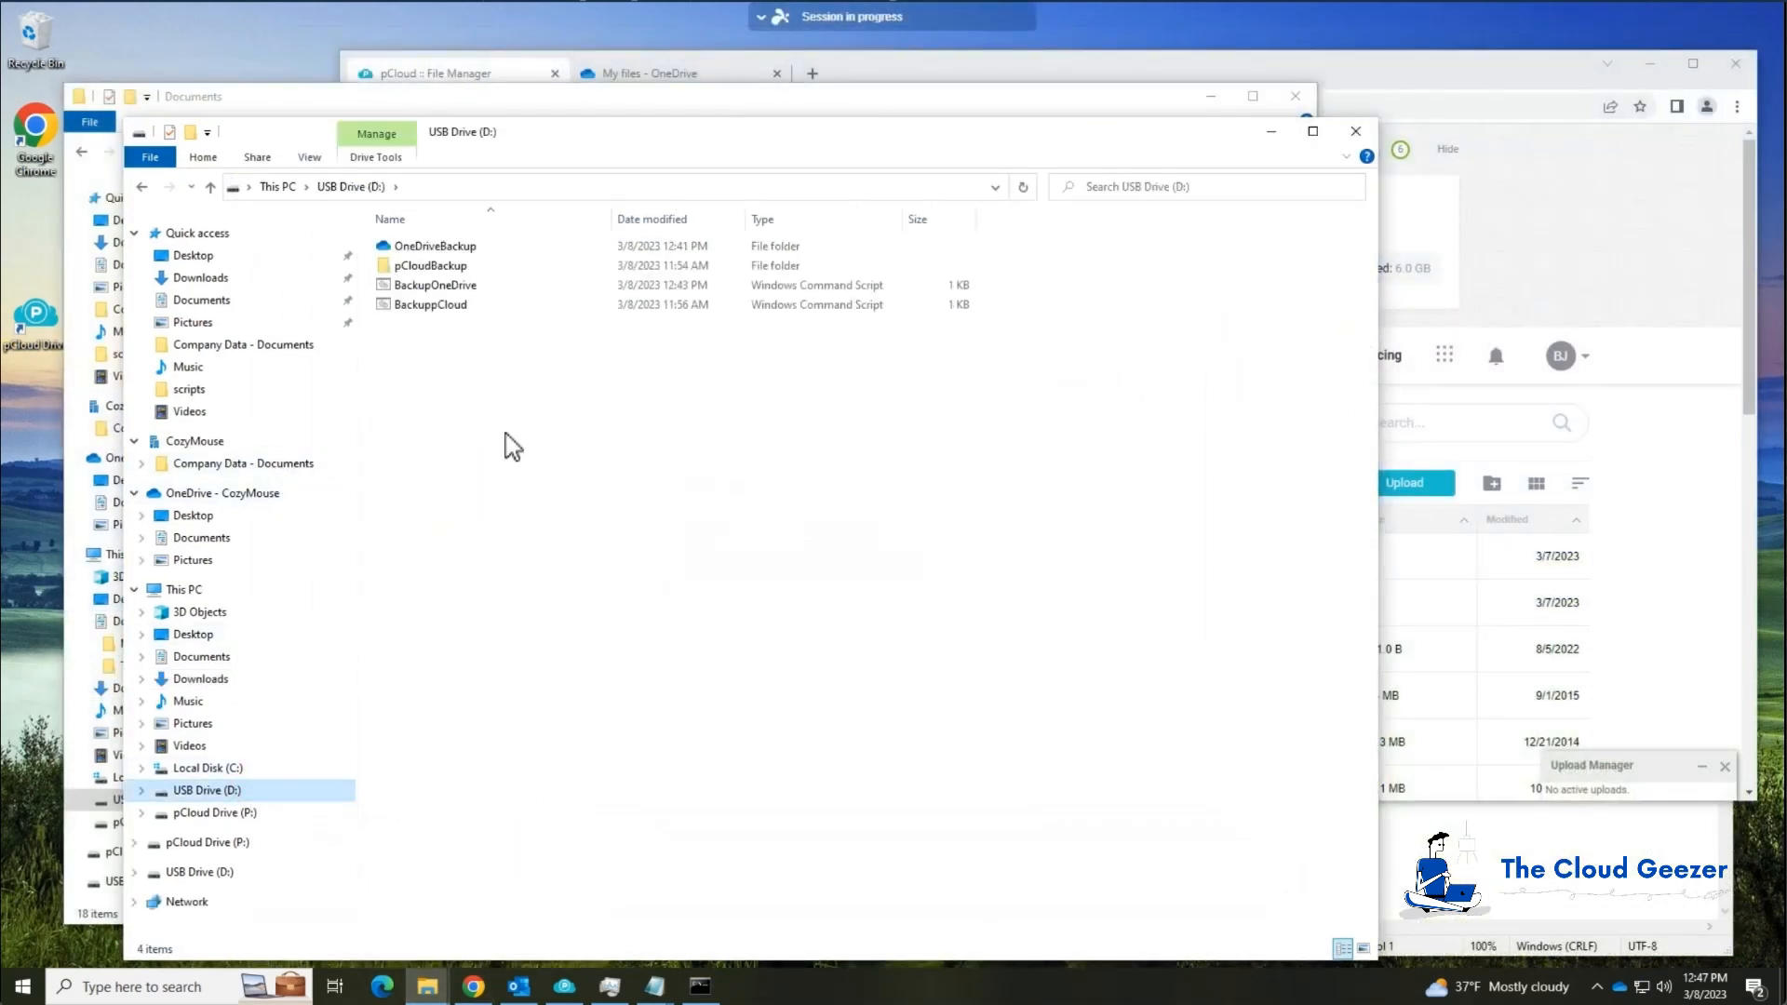
pyautogui.doubleClick(444, 287)
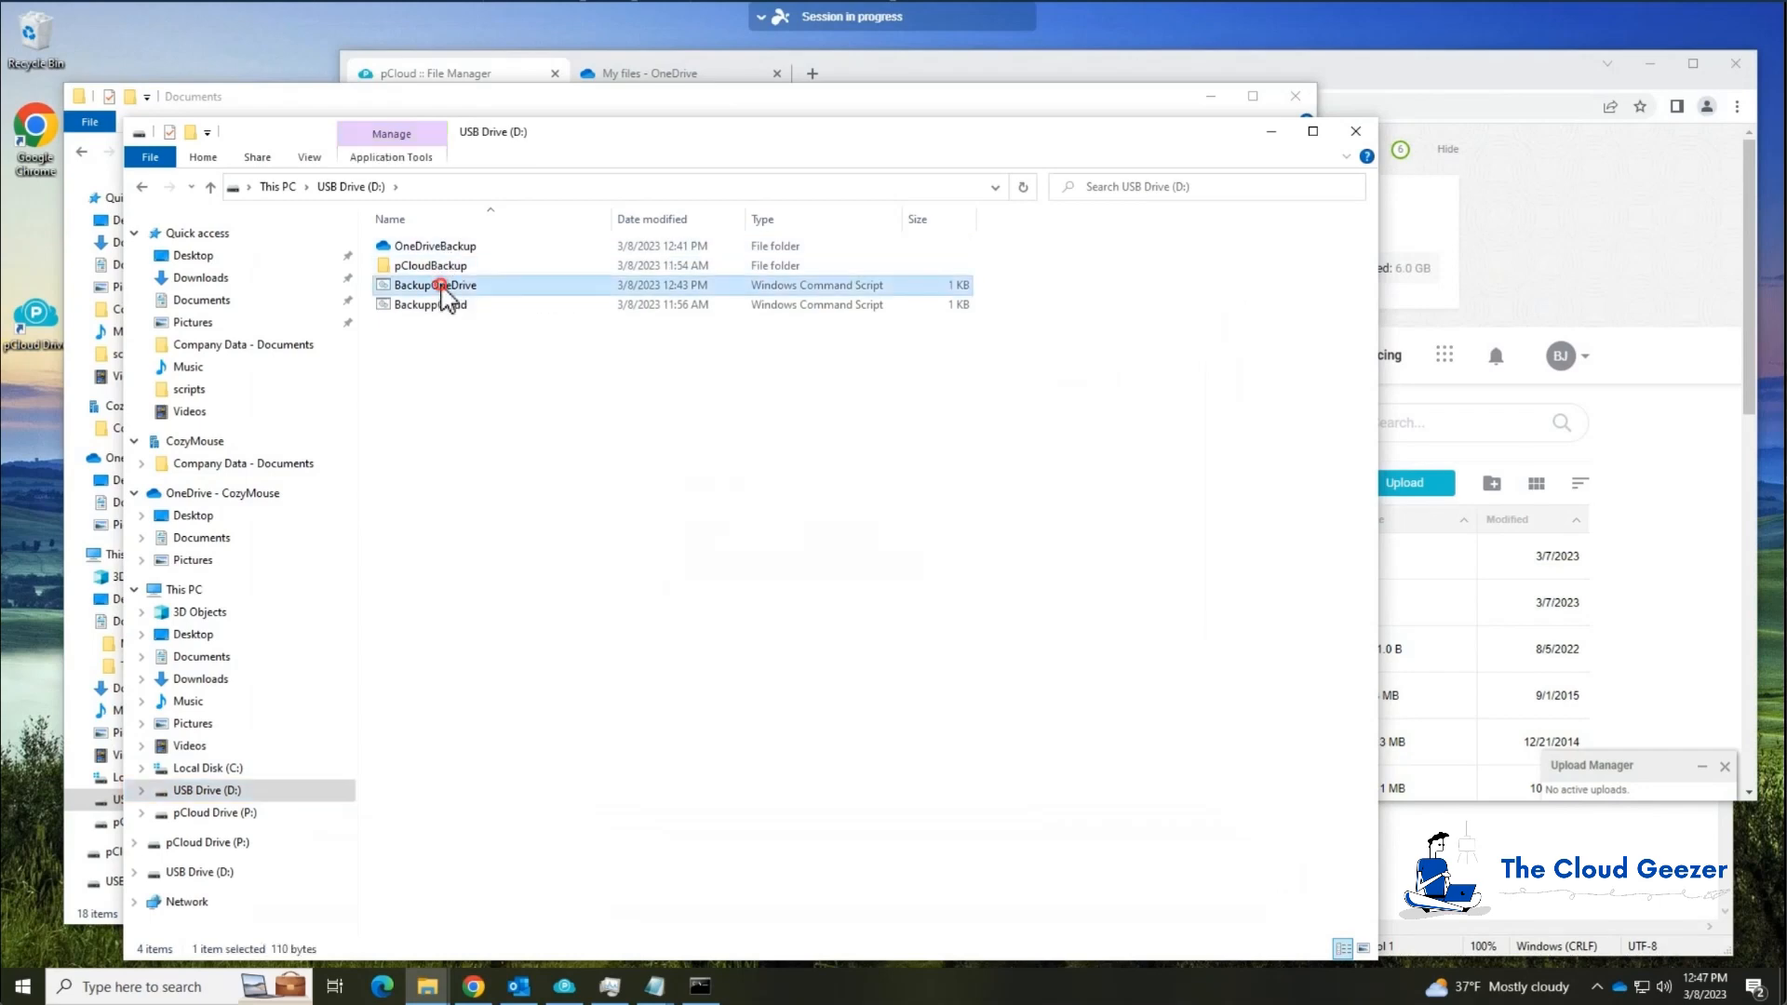
pyautogui.moveTo(424, 175); pyautogui.dragTo(612, 194)
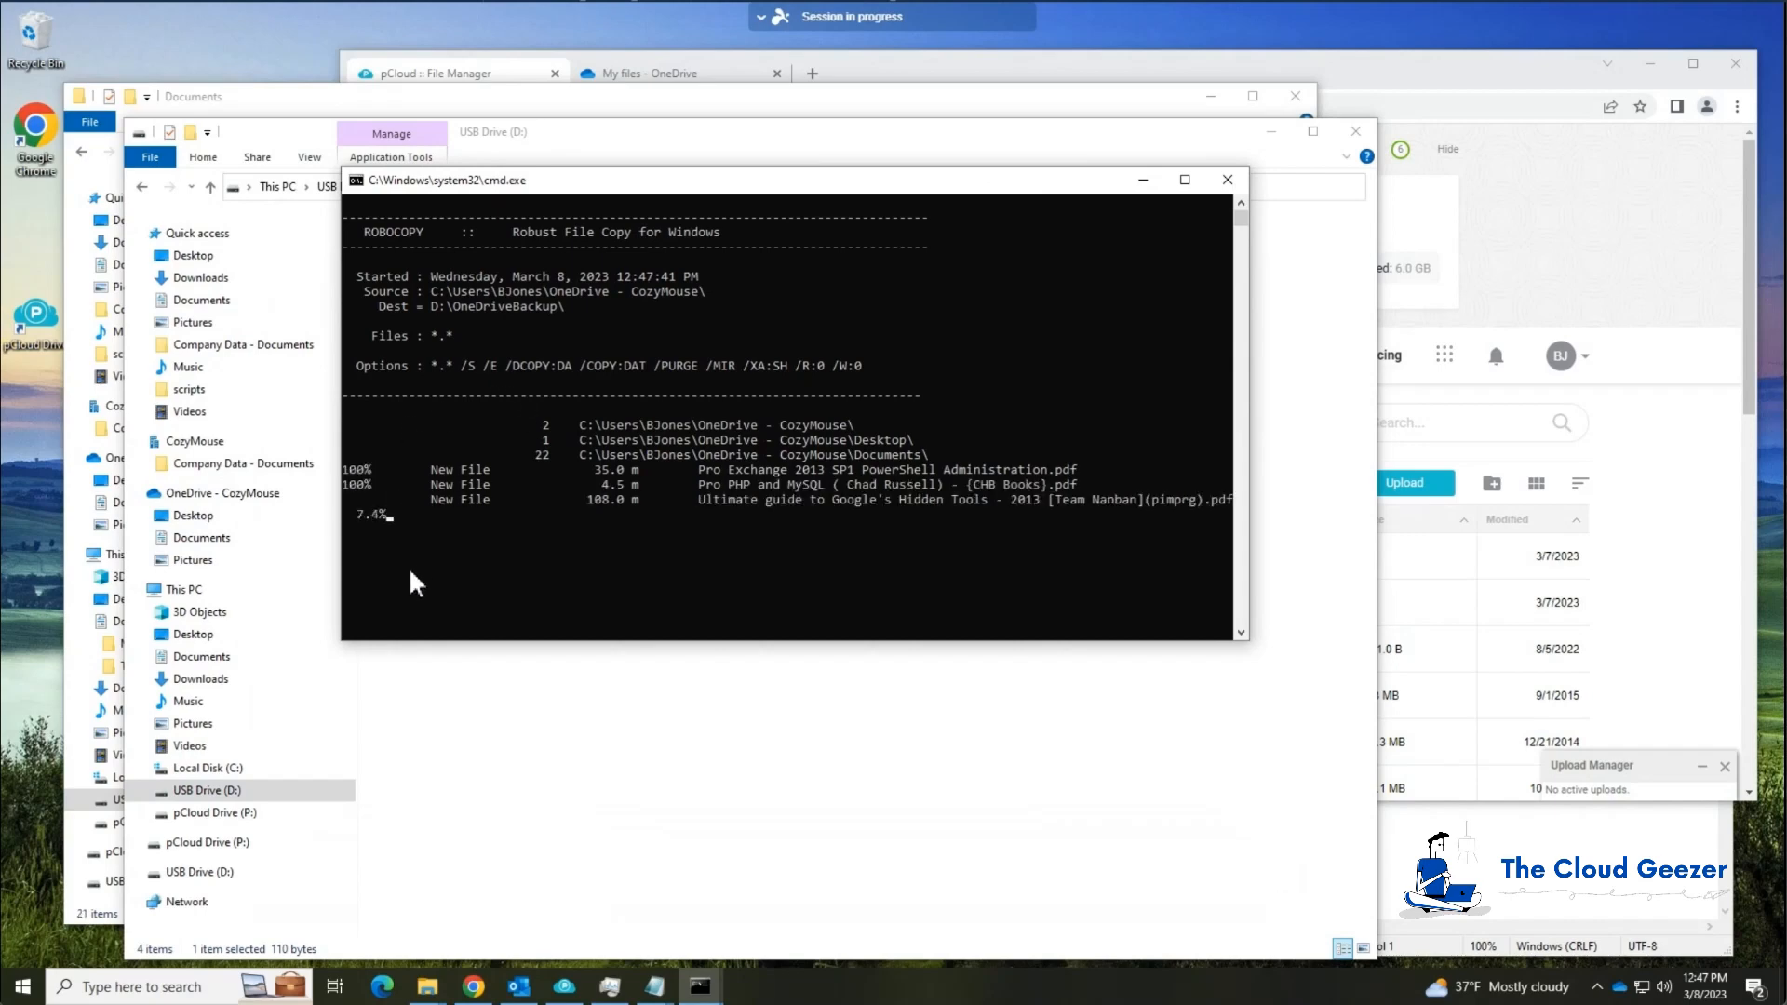
# Check the backup Documents folder for restored items and place the script's output window so both can be viewed.
pyautogui.click(342, 103)
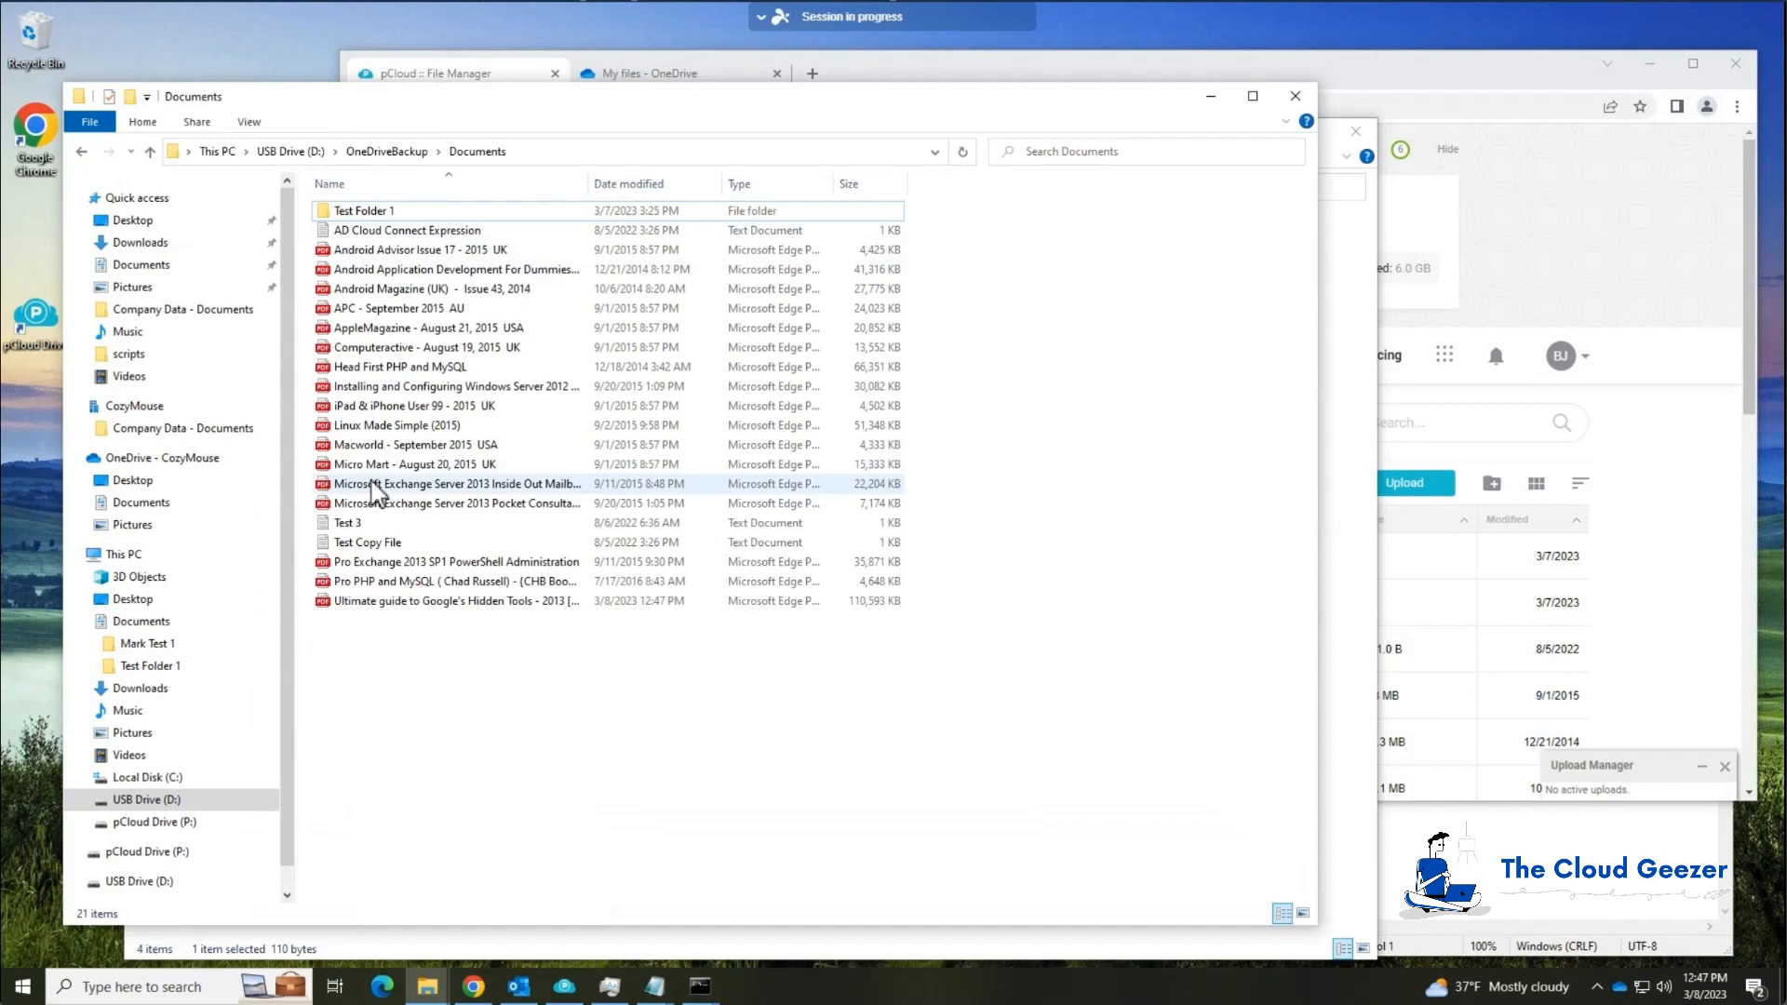
pyautogui.click(706, 975)
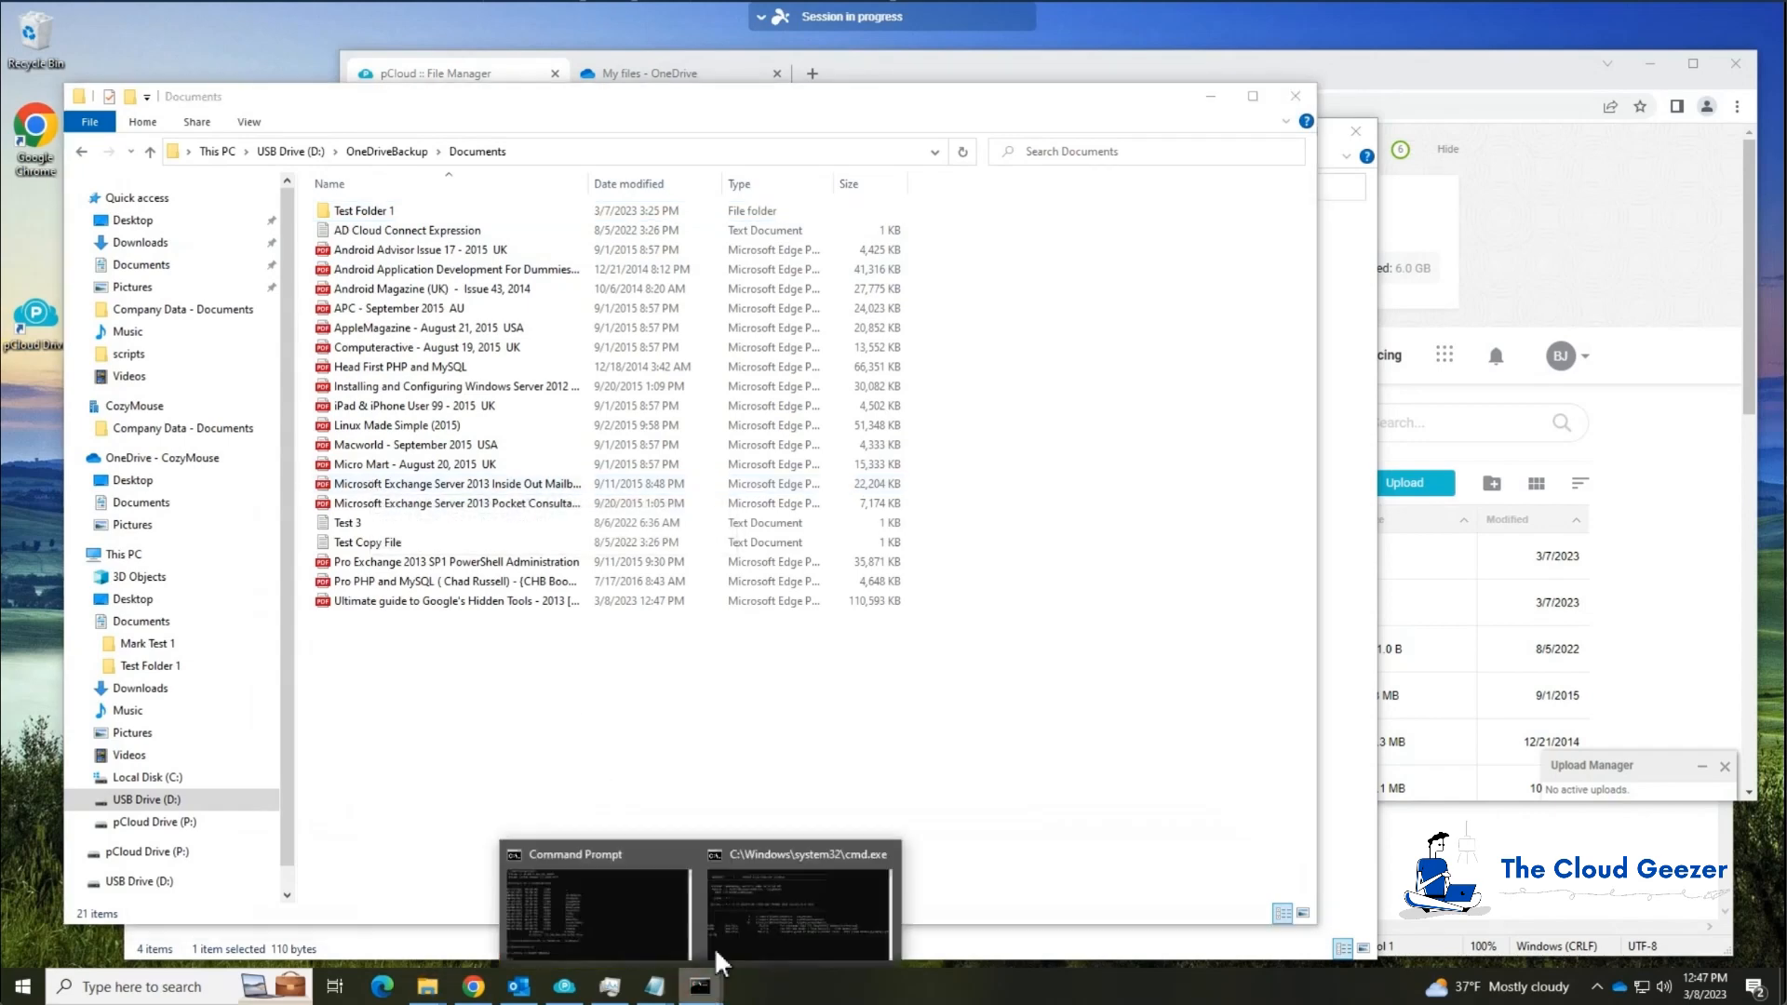
pyautogui.click(751, 919)
pyautogui.moveTo(690, 181); pyautogui.dragTo(951, 365)
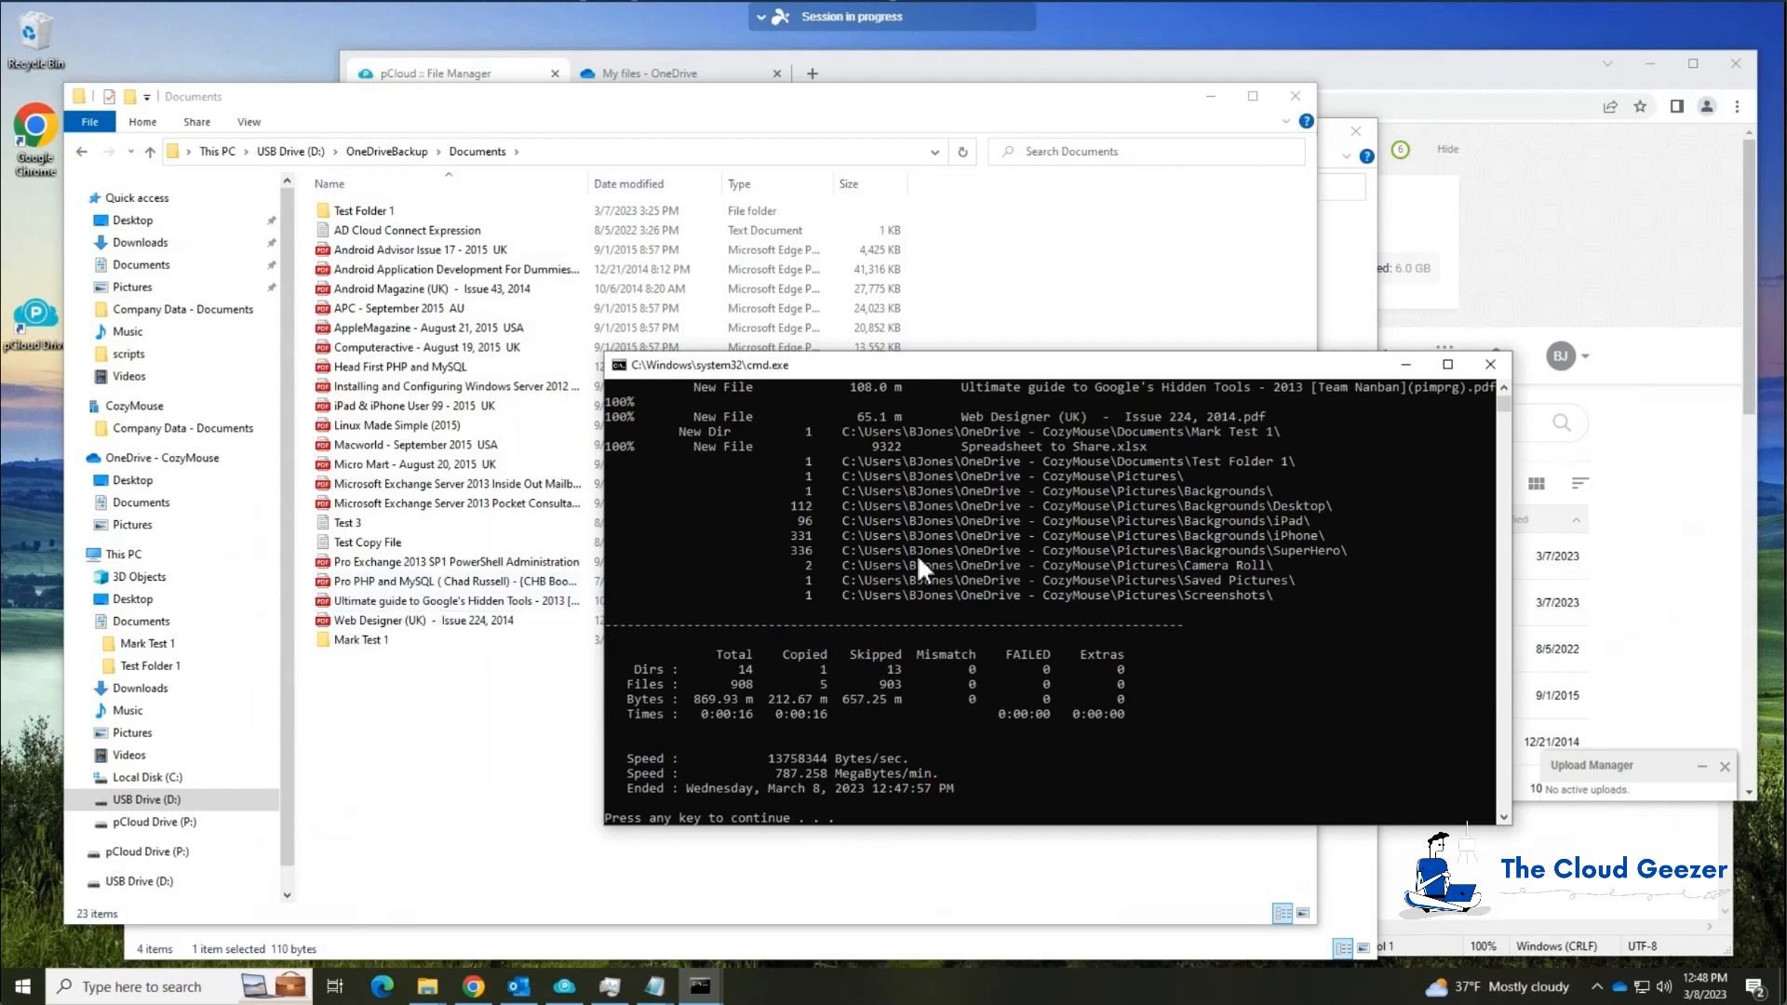
# Dismiss the finished script output and delete the Mark Test 1 folder from the OneDrive - CozyMouse Documents folder.
pyautogui.press('Return')
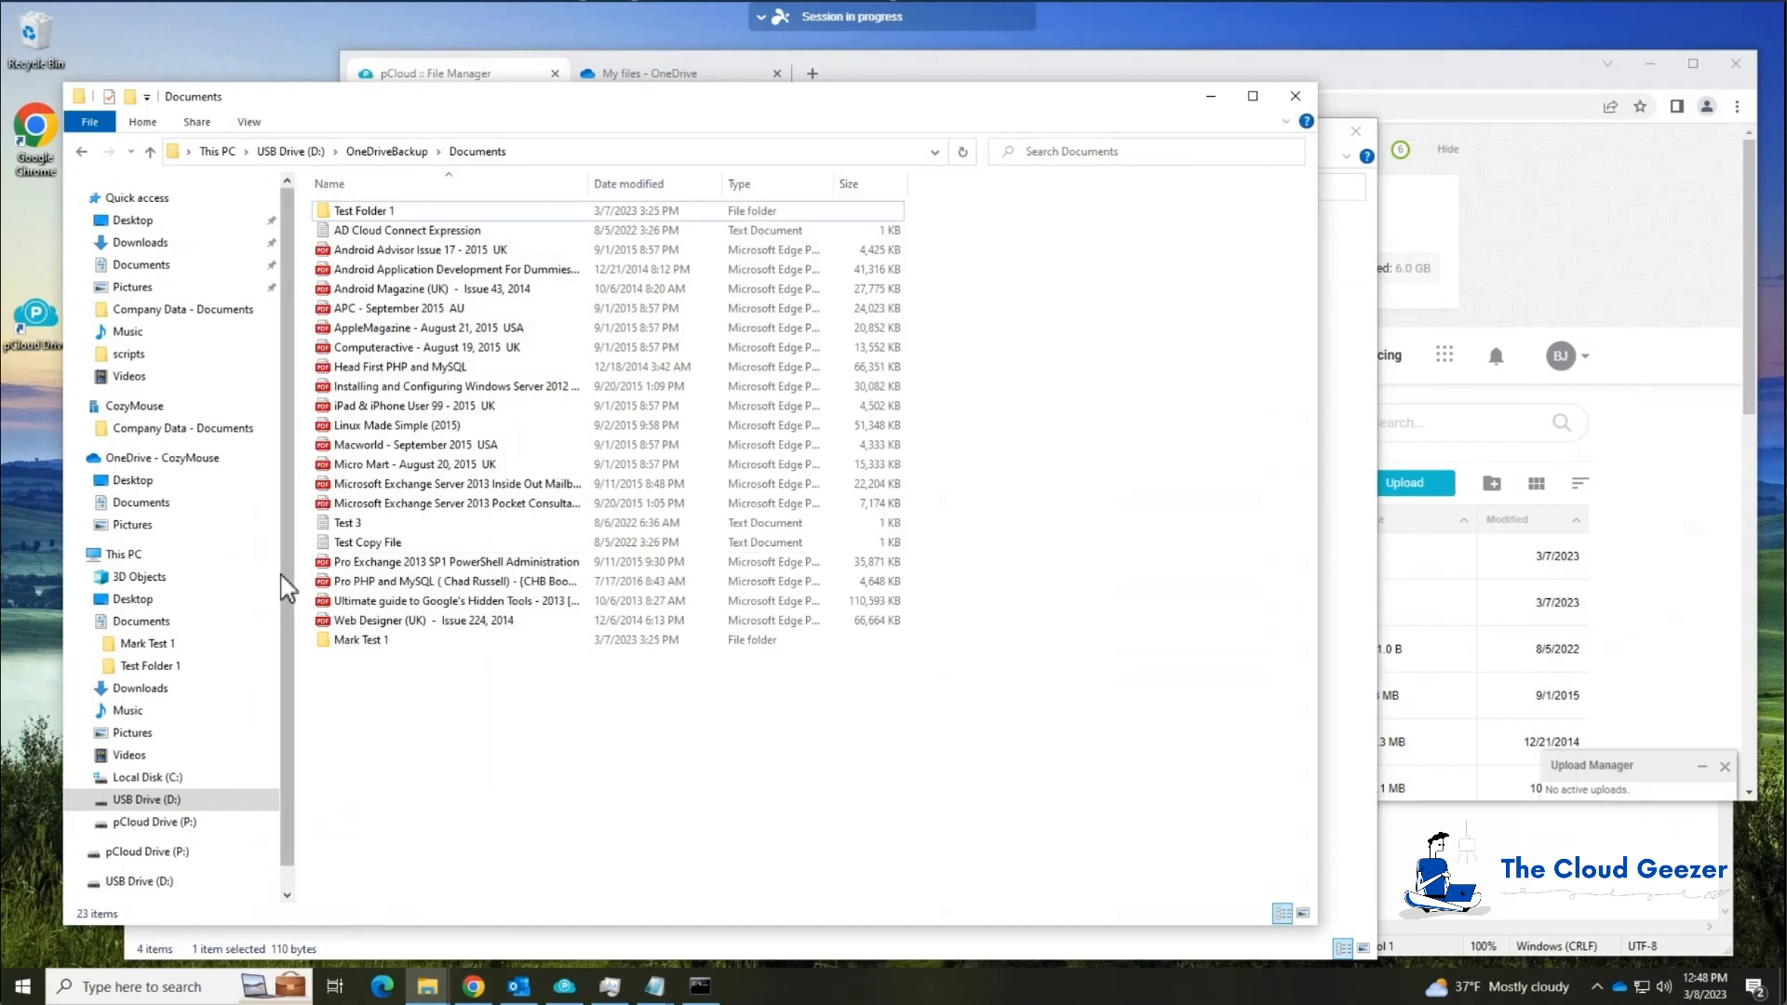
pyautogui.click(181, 508)
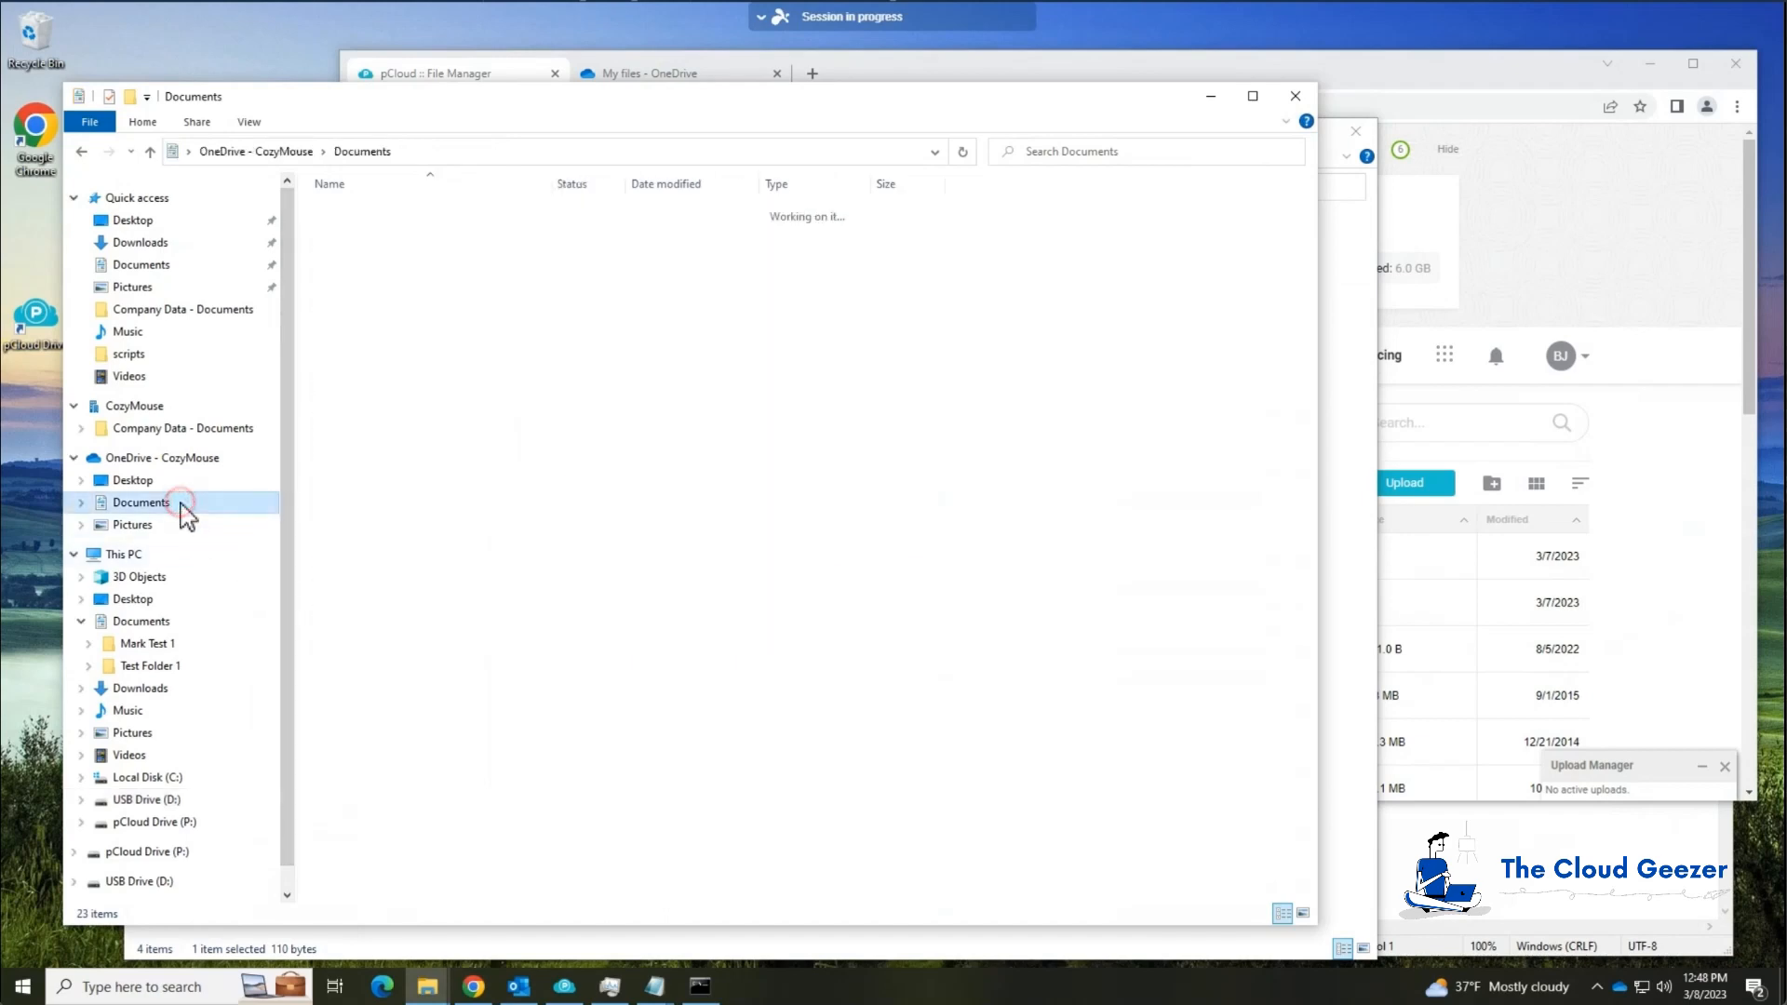
pyautogui.click(372, 212)
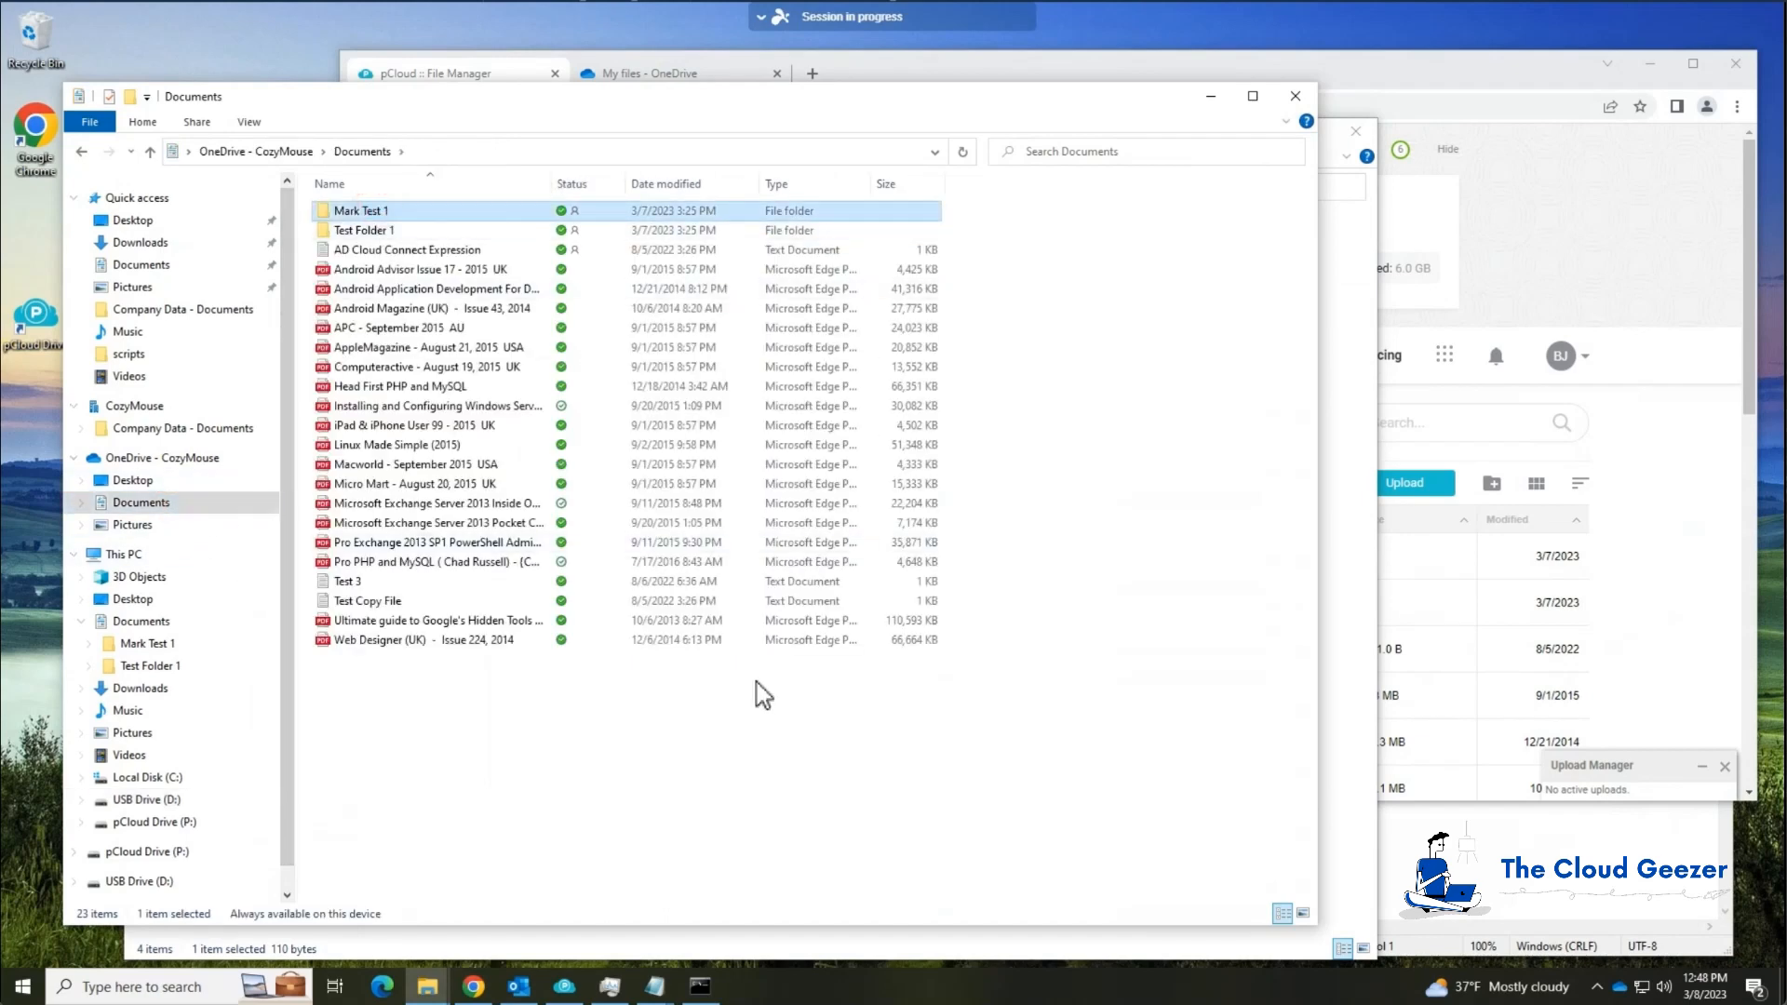
pyautogui.press('Delete')
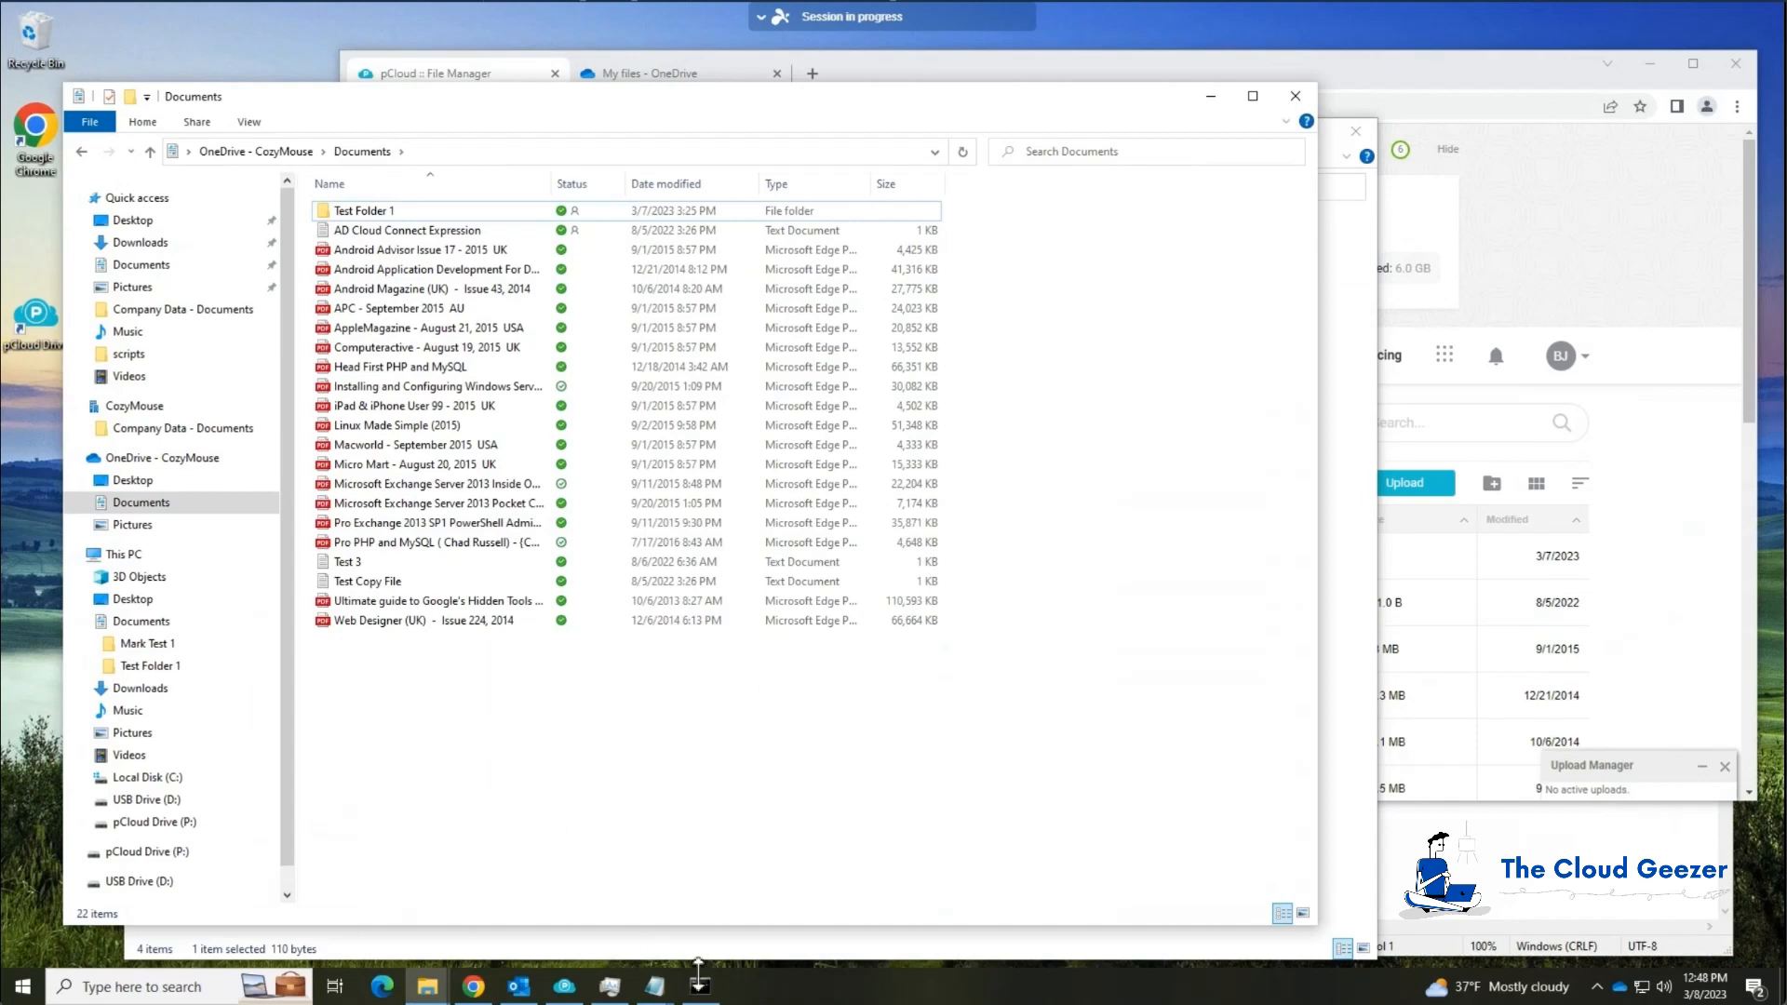
# Run the BackupOneDrive script from the USB drive and close its output once it finishes.
pyautogui.click(233, 778)
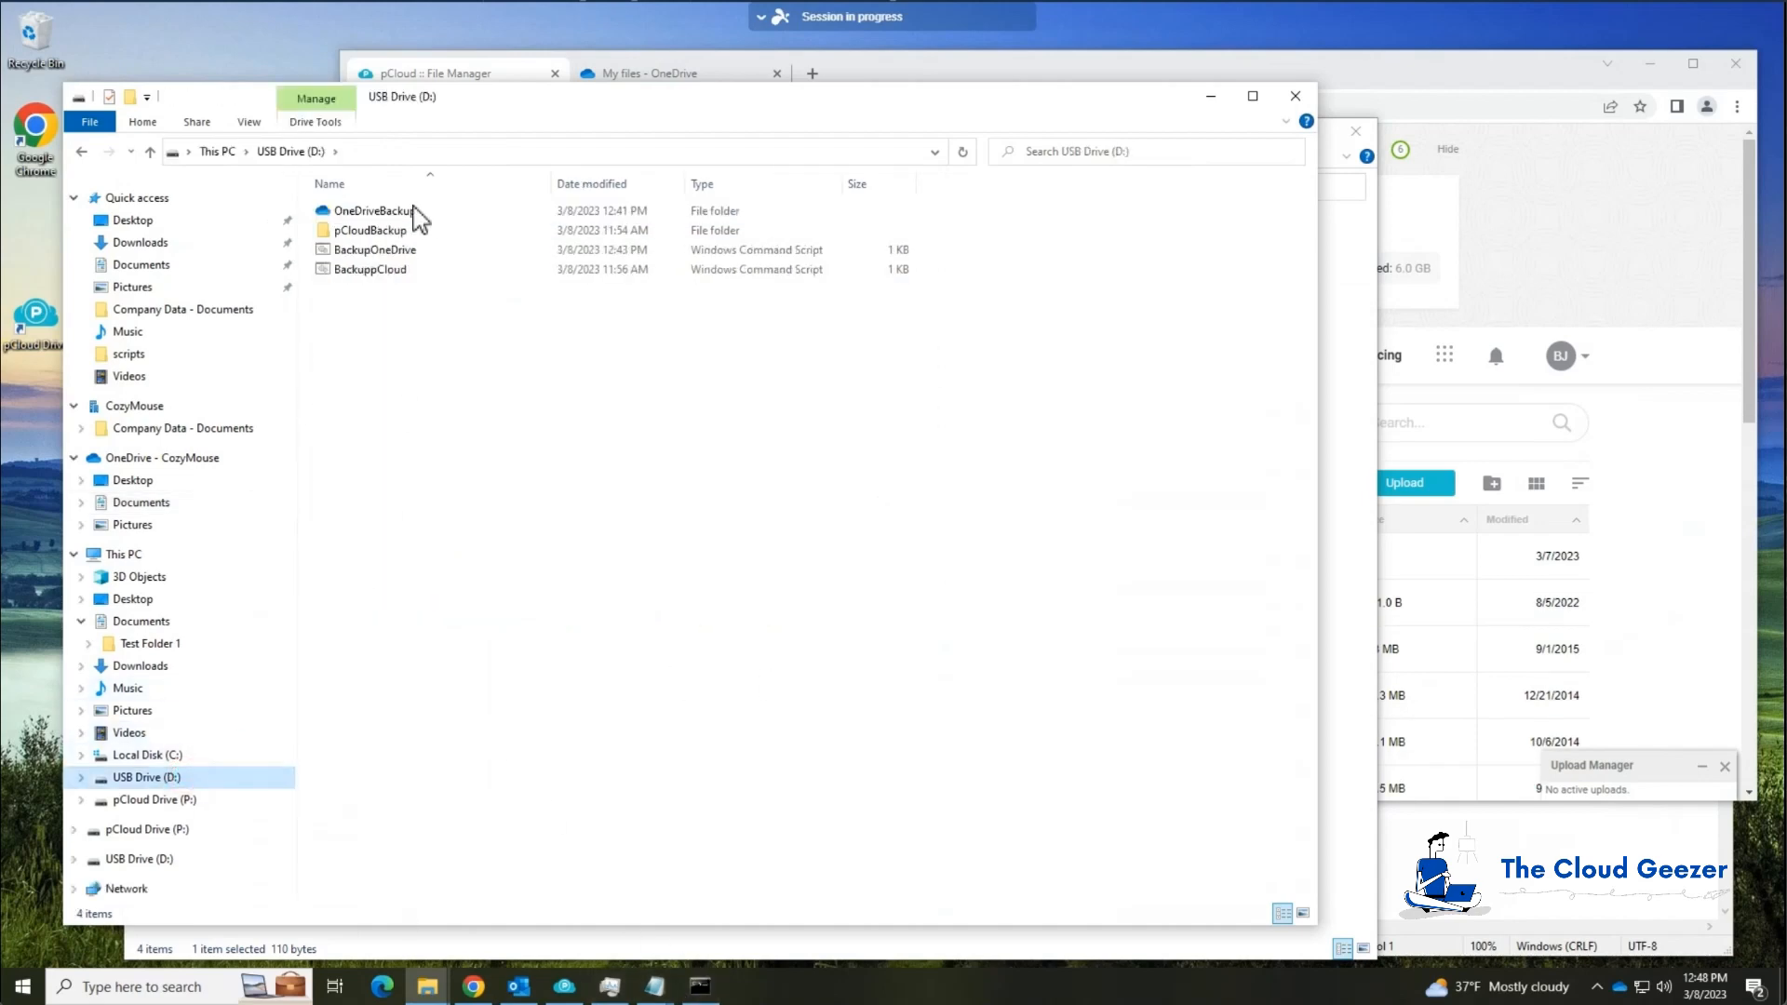
pyautogui.doubleClick(397, 251)
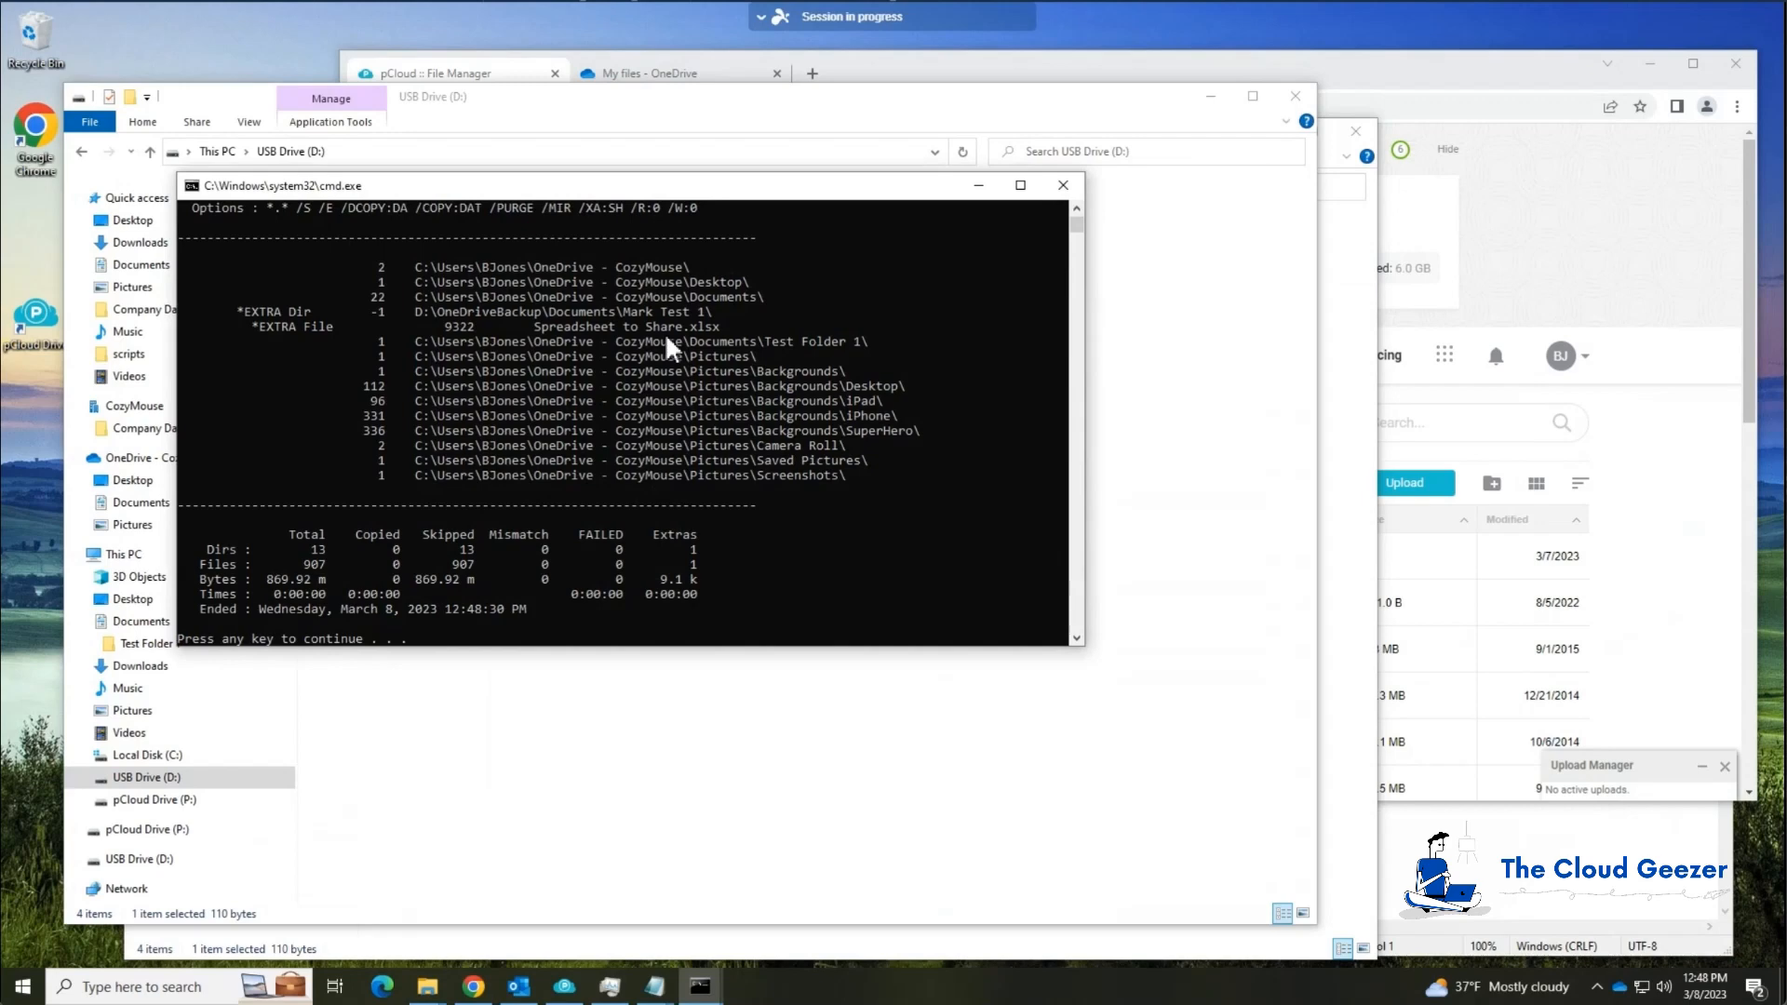
pyautogui.press('Return')
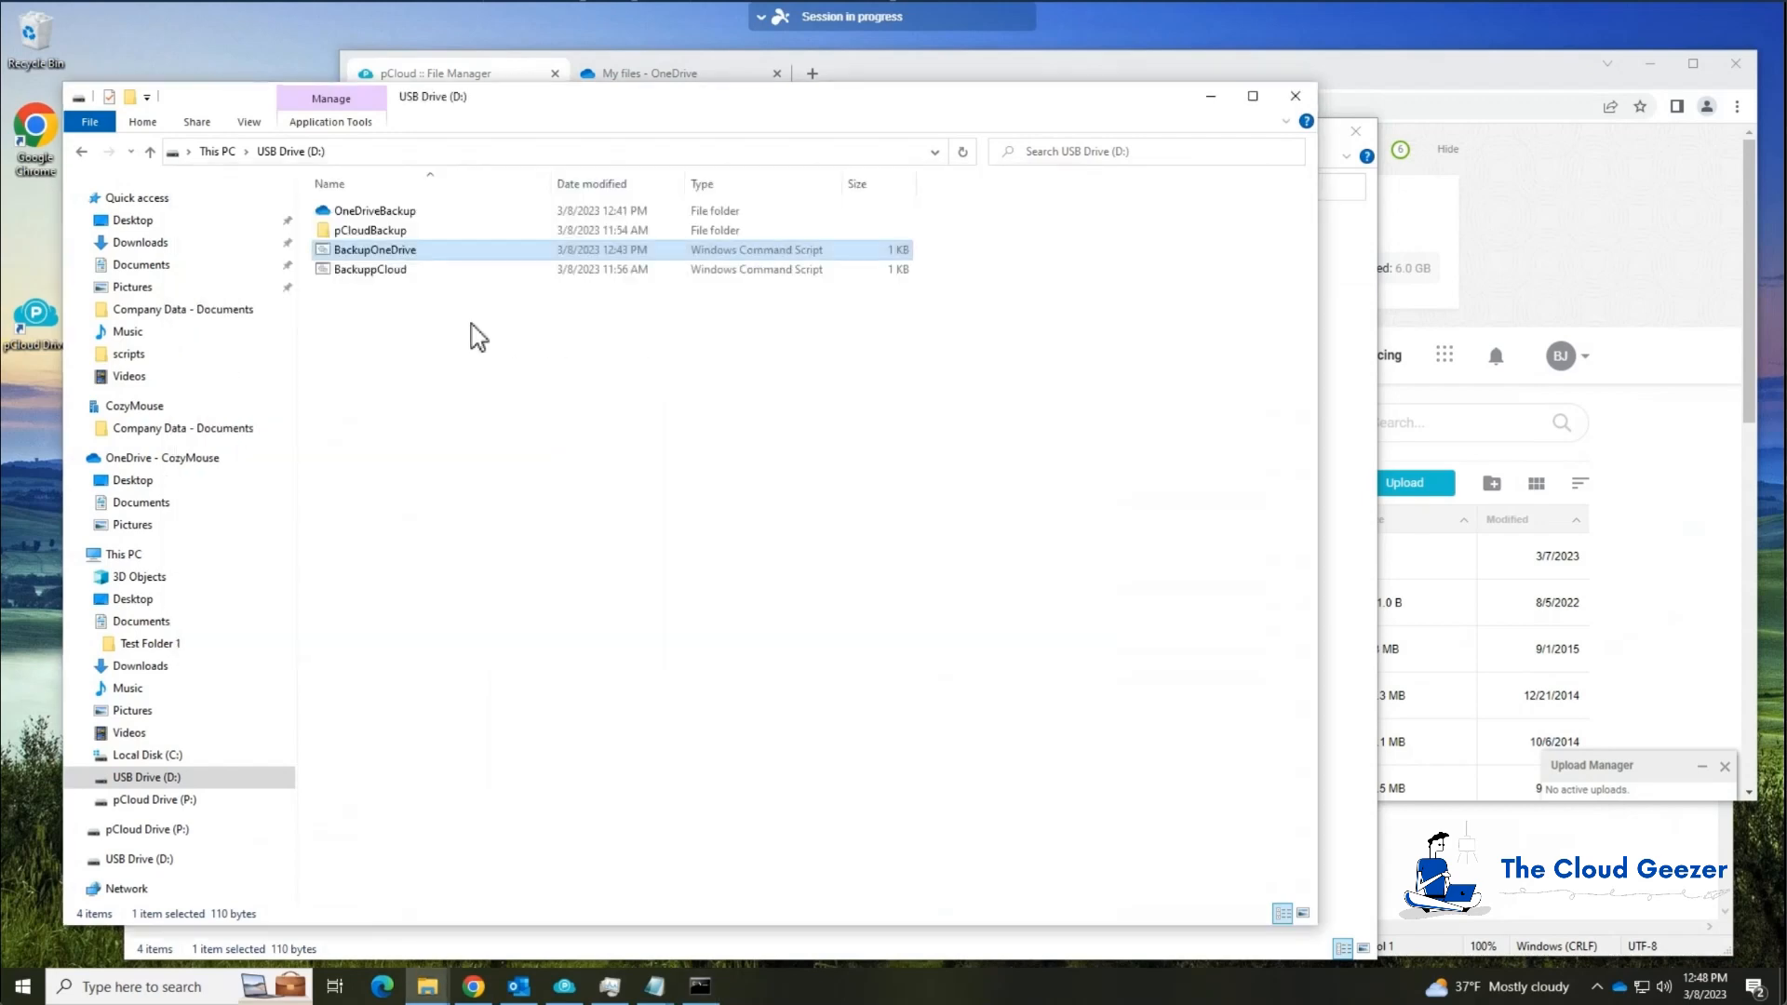
# Check the OneDriveBackup Documents folder for the Mark Test 1 folder, and return to the USB drive's root.
pyautogui.doubleClick(391, 212)
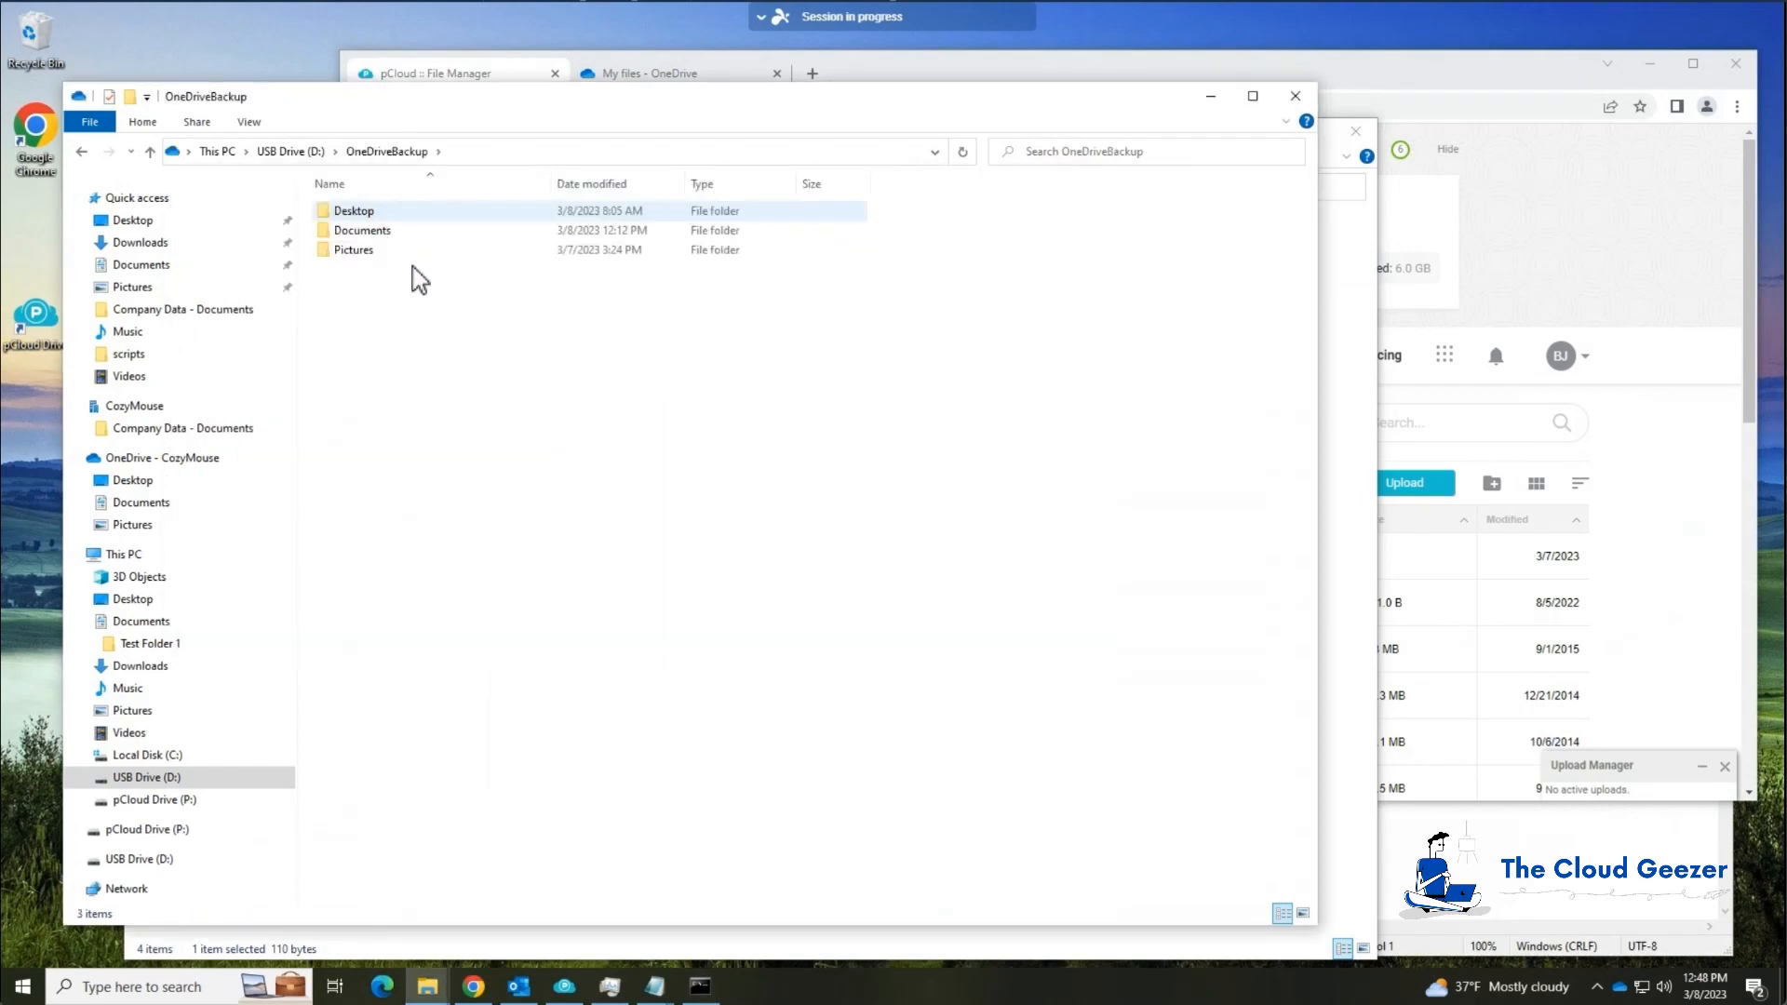
pyautogui.click(374, 230)
pyautogui.click(374, 231)
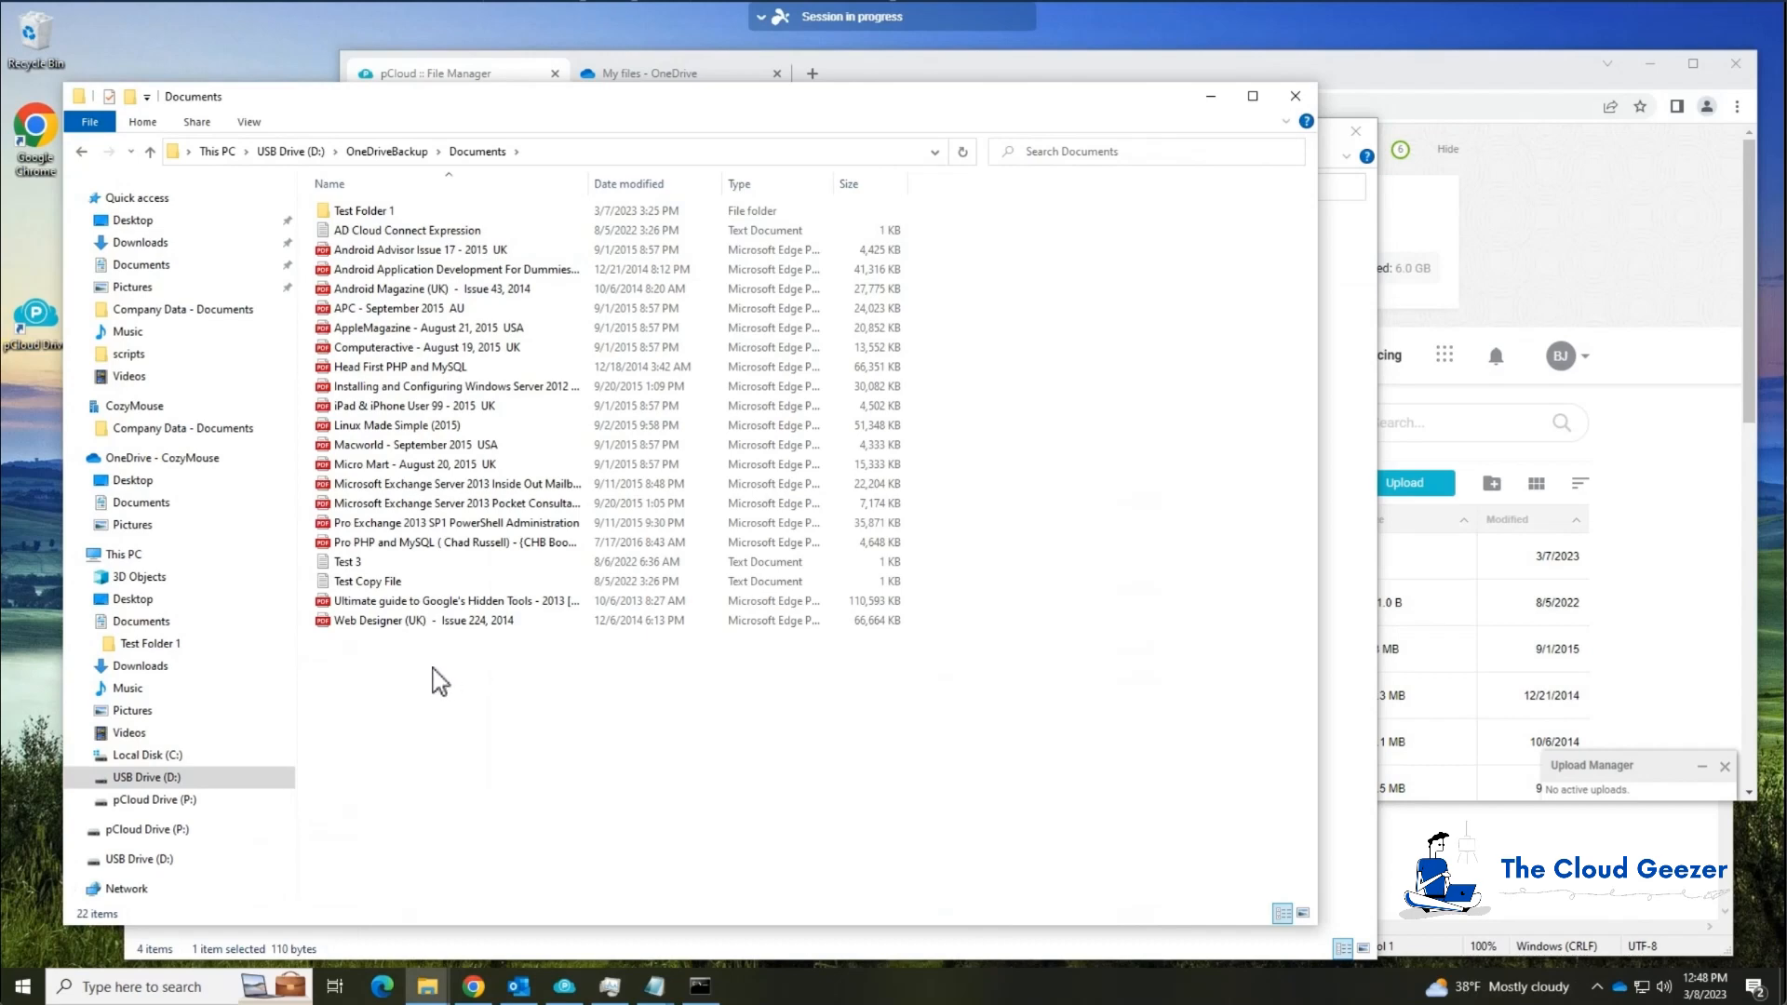
pyautogui.click(183, 779)
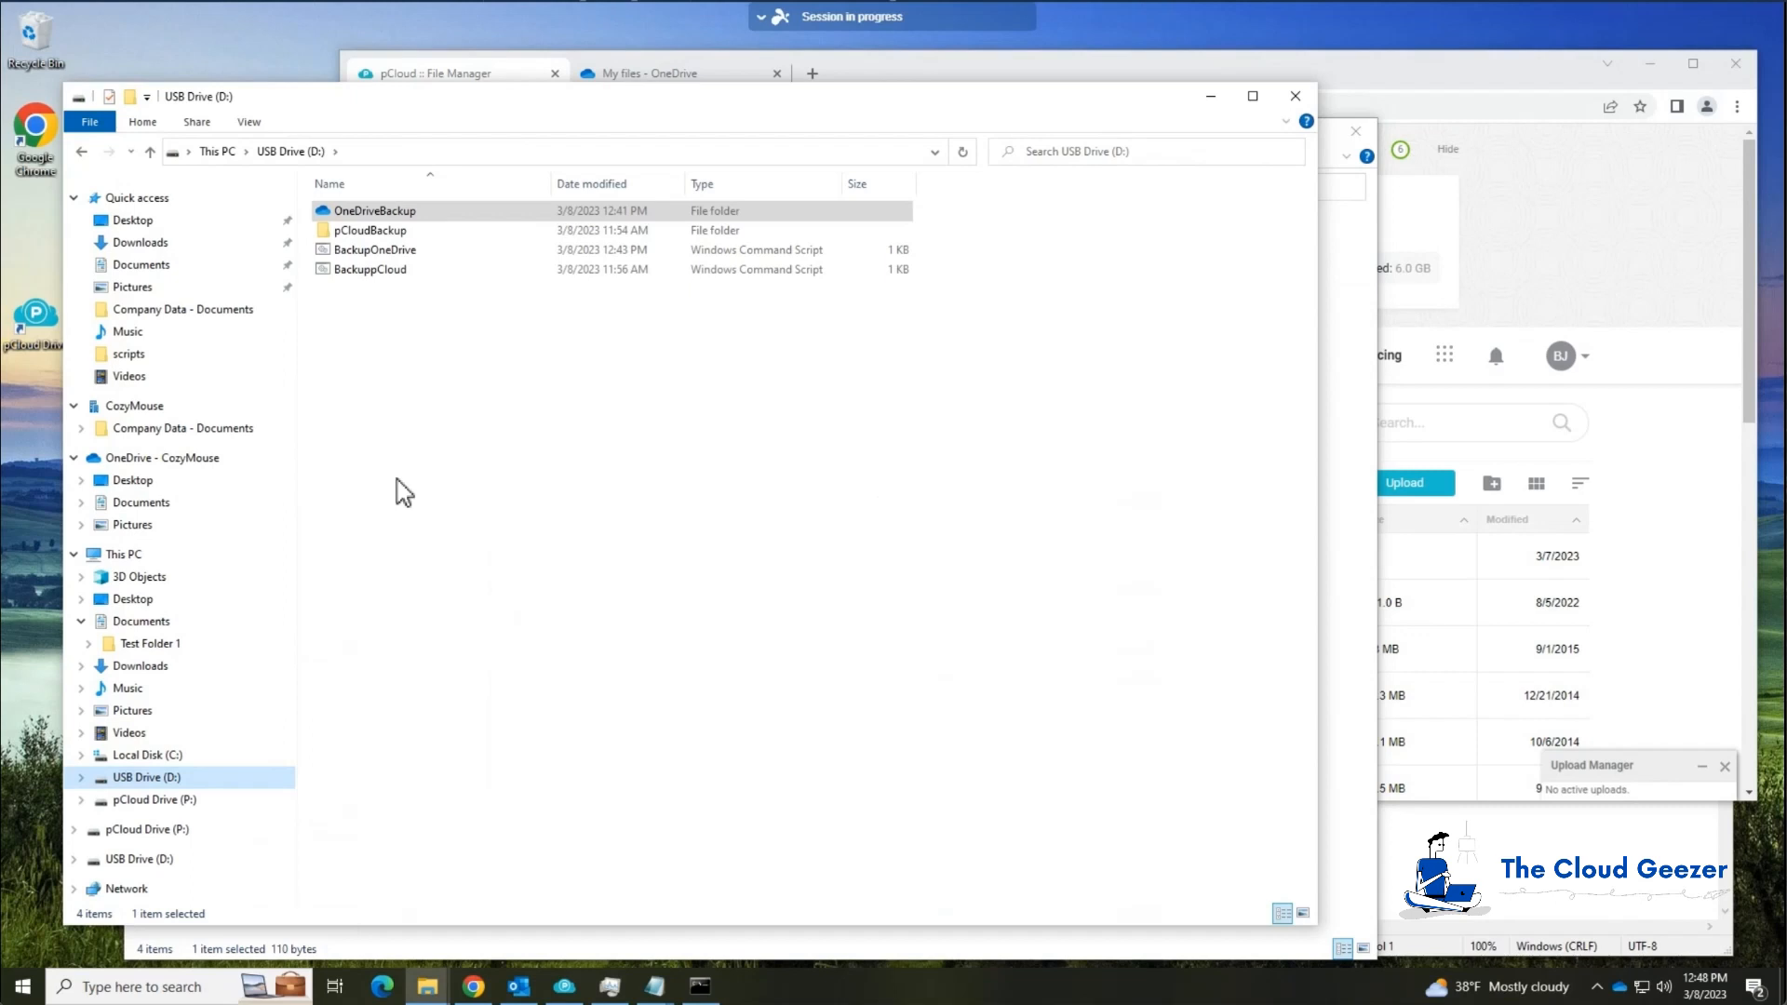